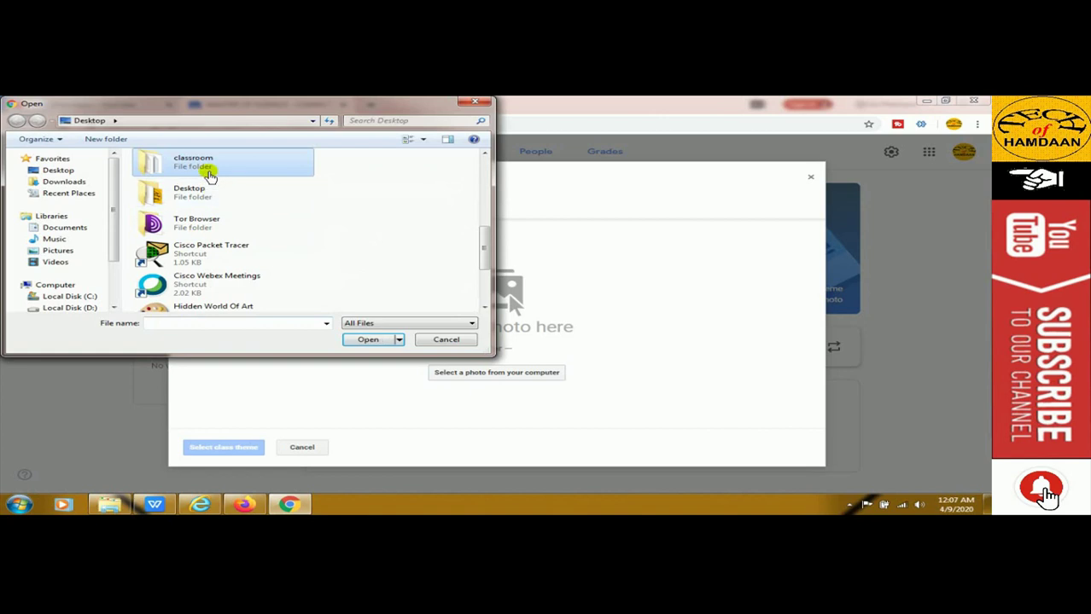
Choose the logo image from the classroom folder for upload
double_click(222, 168)
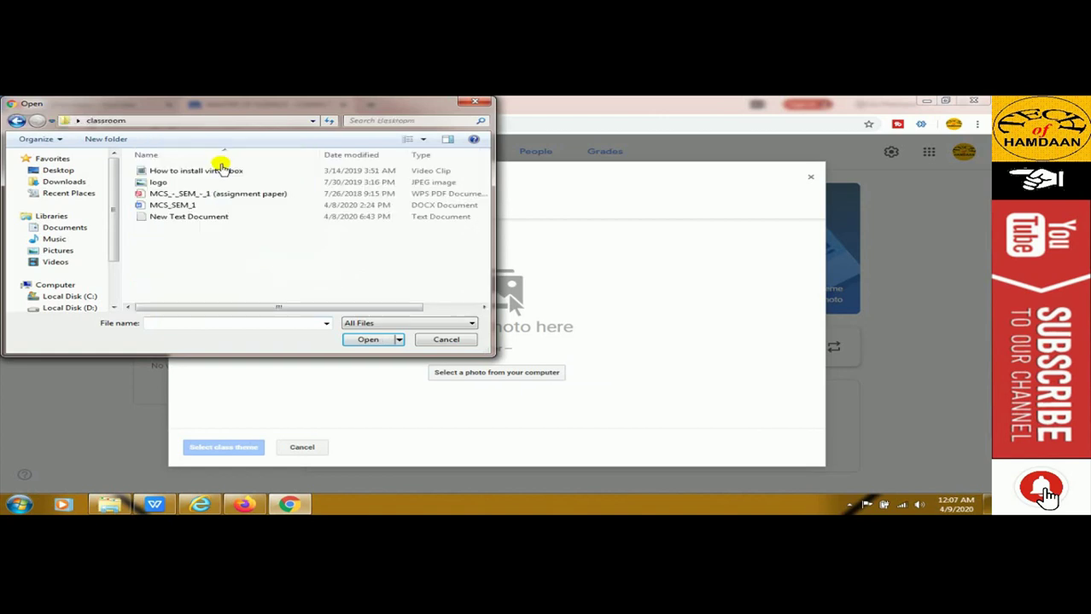
left_click(163, 182)
left_click(362, 340)
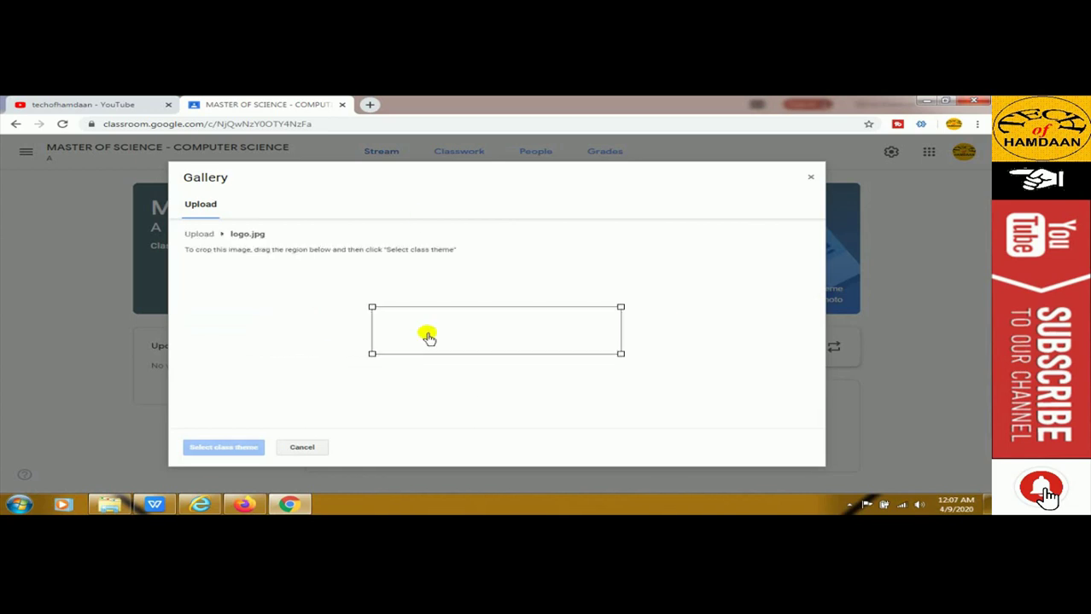
Adjust the crop box to cover the full logo and apply it as the class theme
left_click_drag(488, 331, 486, 309)
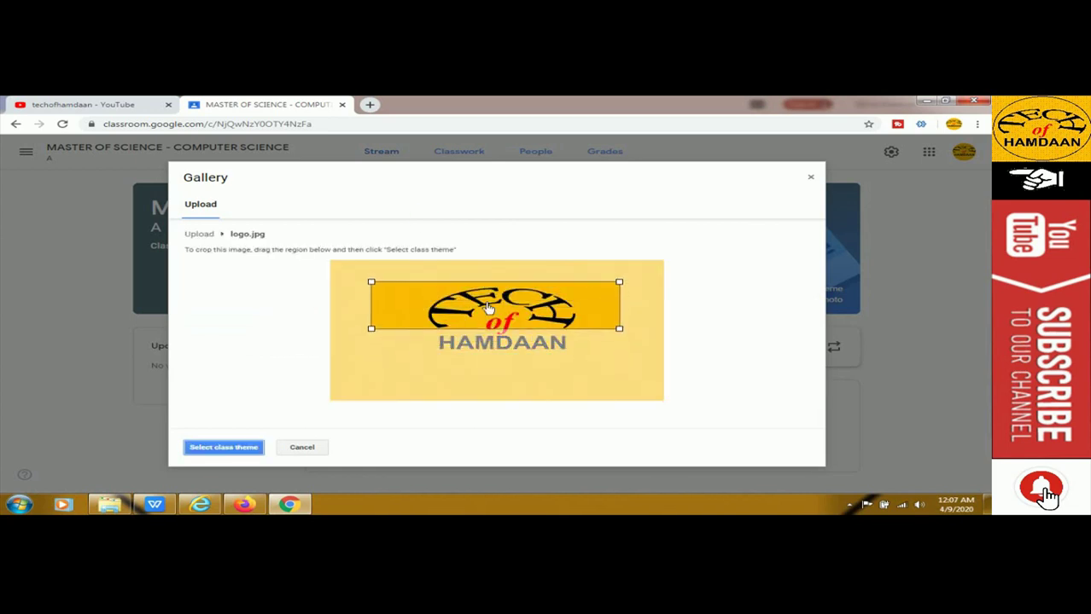
left_click_drag(623, 331, 628, 388)
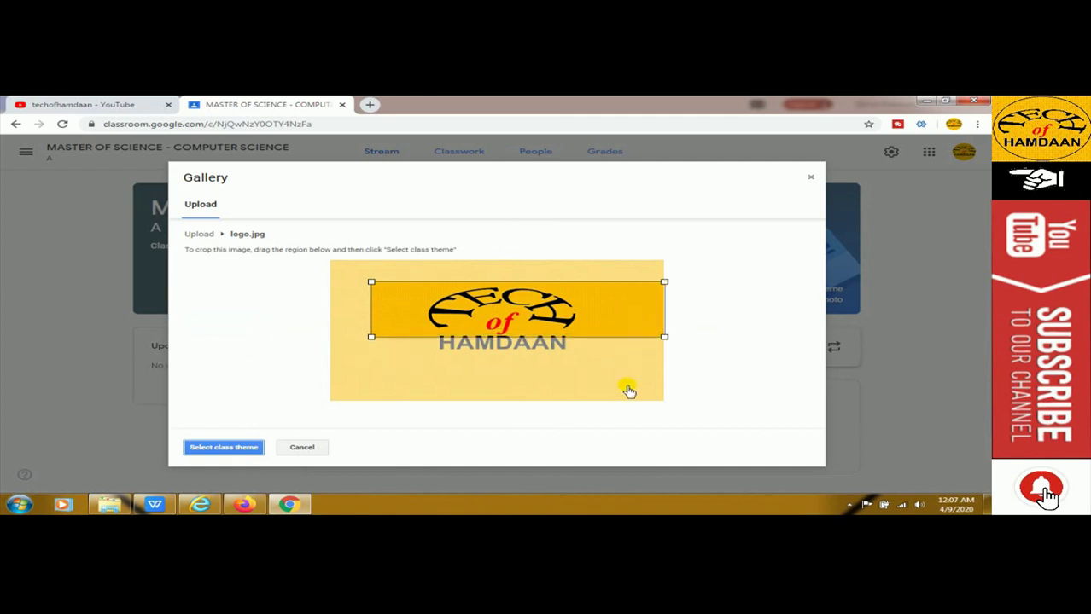
left_click_drag(486, 335, 487, 340)
left_click_drag(372, 345, 363, 392)
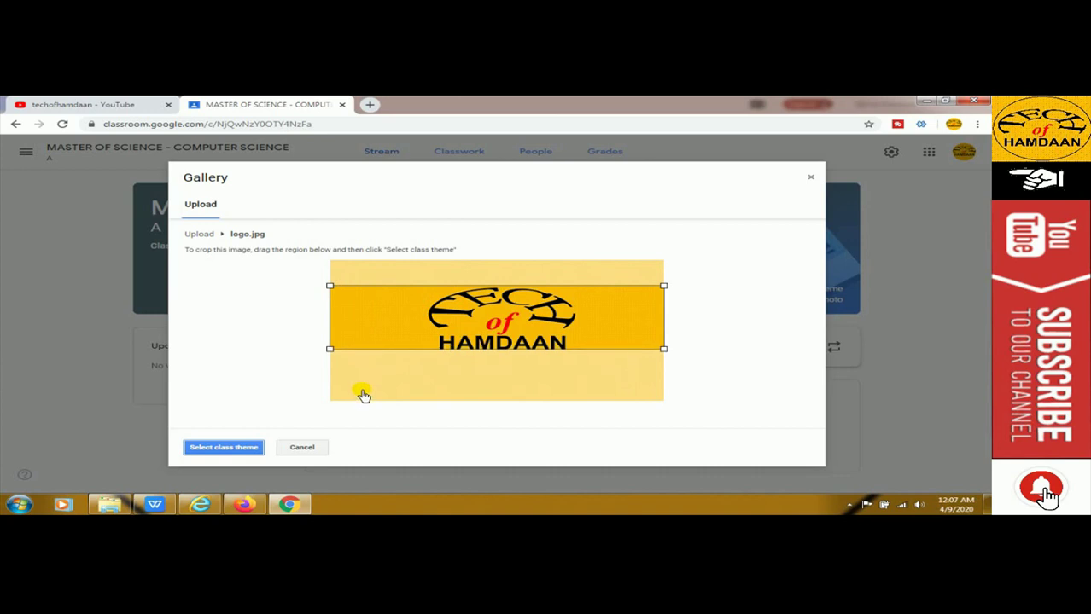
left_click_drag(426, 351, 425, 347)
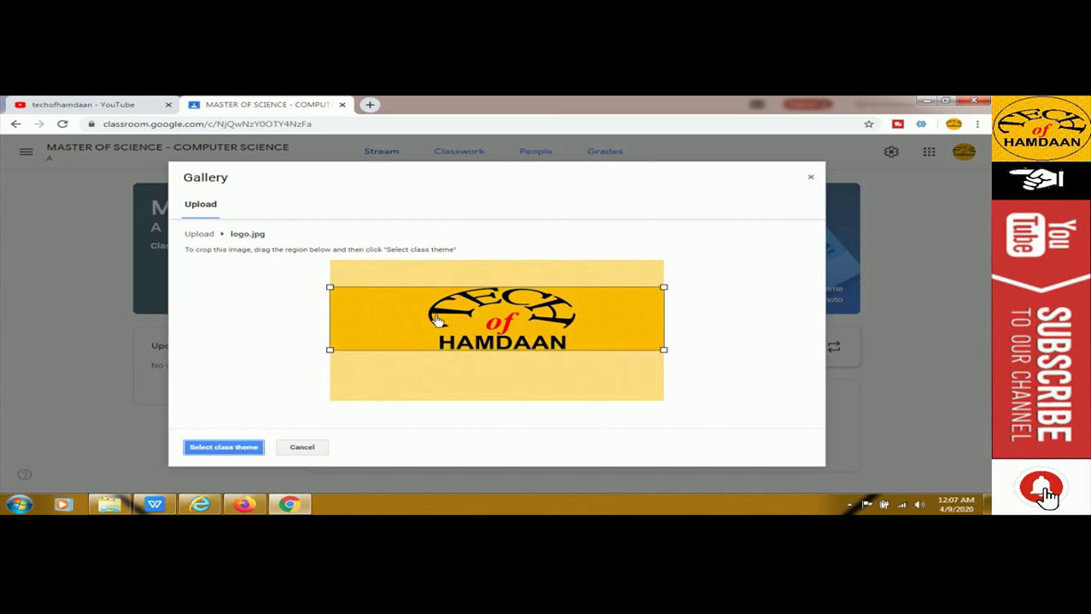
left_click(215, 451)
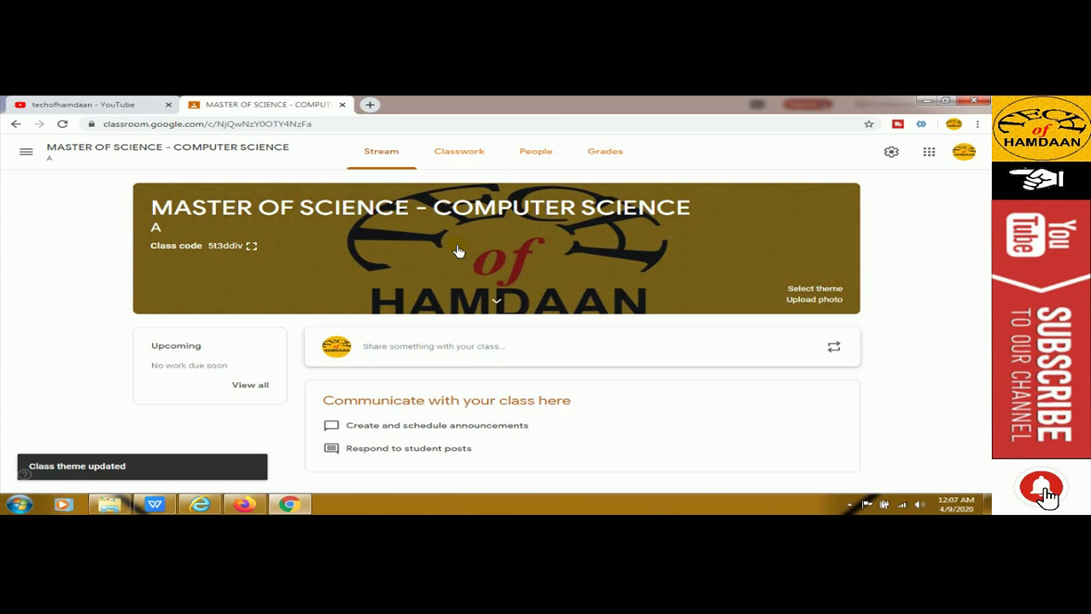
left_click(448, 333)
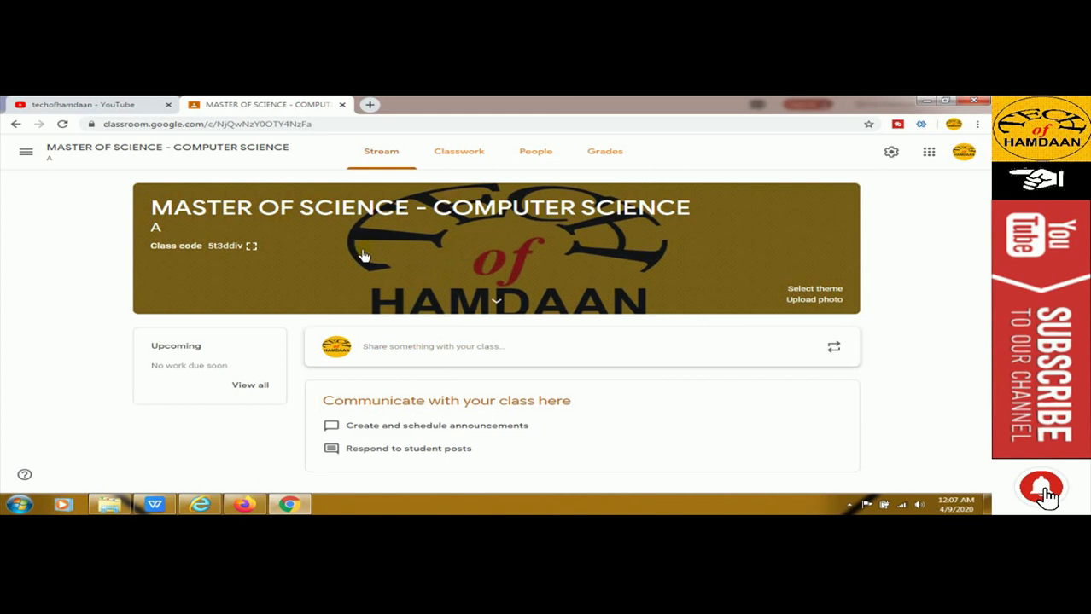
Expand the banner details to view subject Computer Science and room 100
left_click(496, 300)
left_click(221, 354)
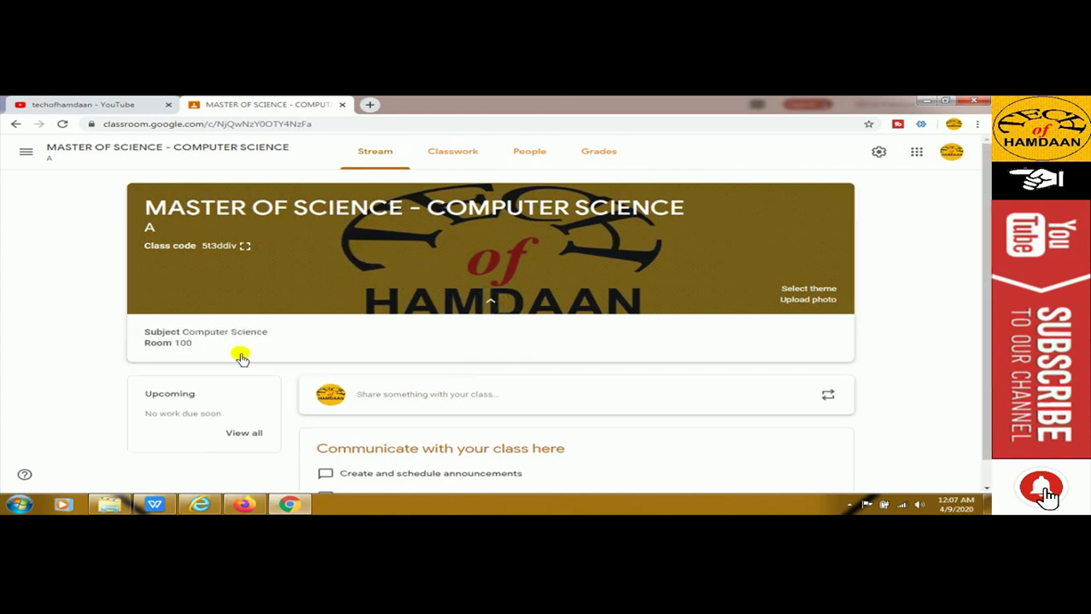
left_click_drag(195, 338, 268, 334)
left_click(220, 348)
left_click_drag(170, 343, 190, 350)
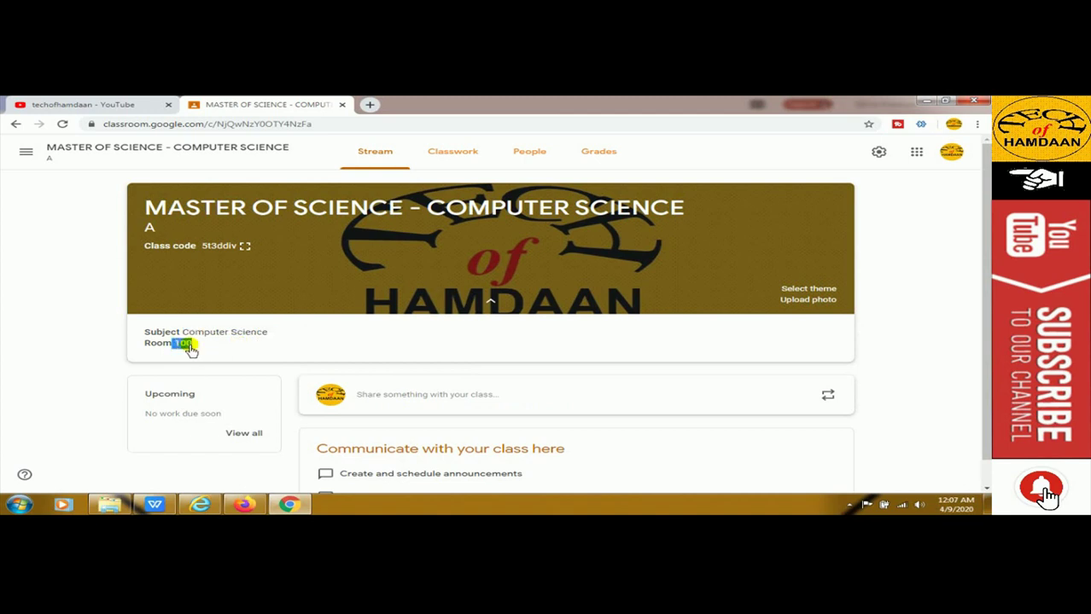
left_click(220, 343)
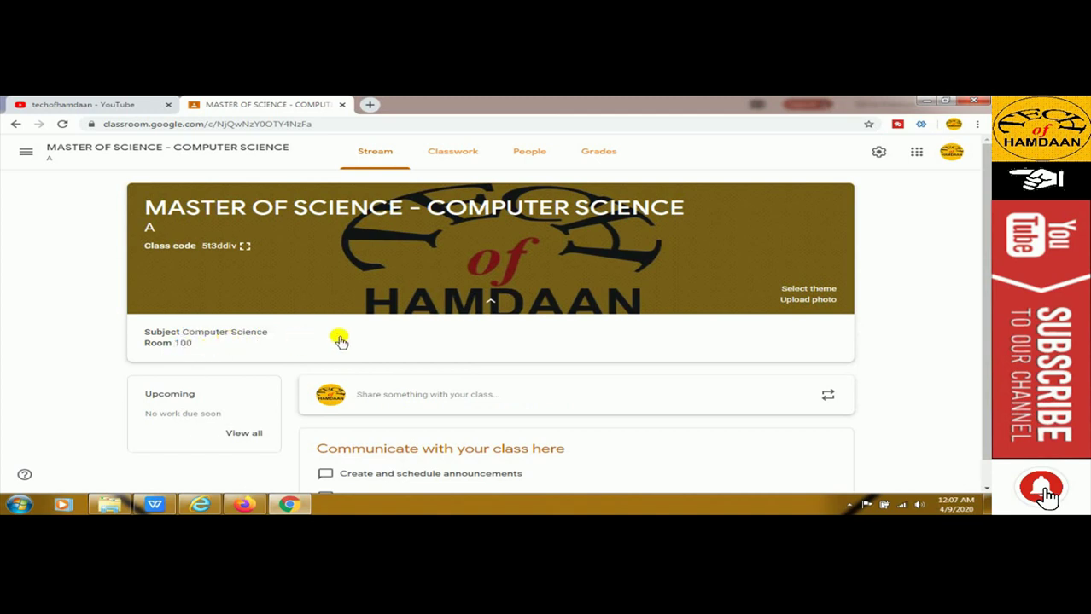
Switch from the Stream to the class's Classwork page
scroll(325, 339, "down", 1)
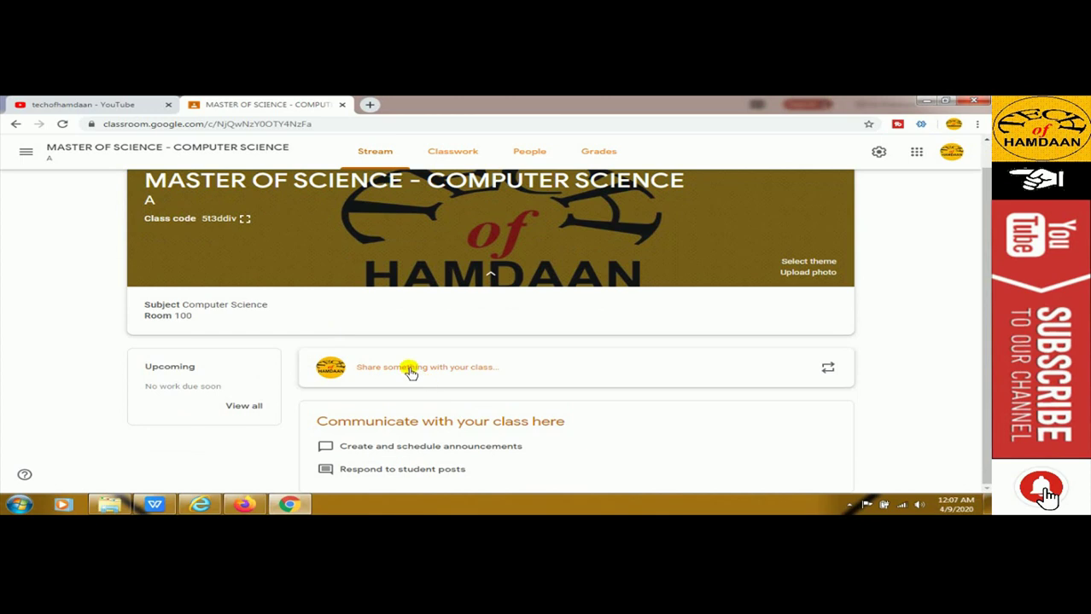
scroll(410, 373, "up", 1)
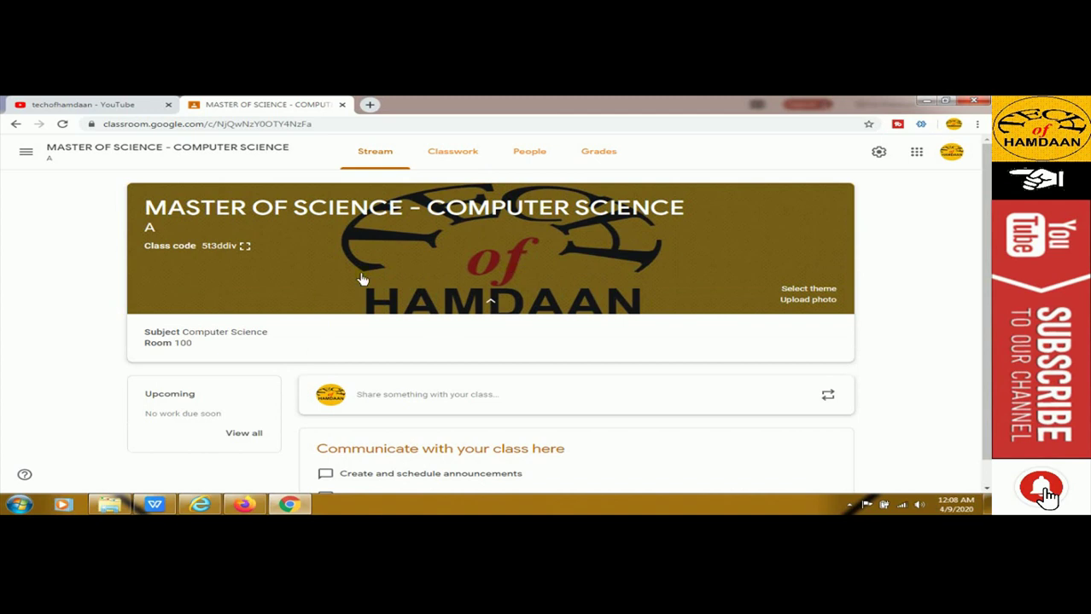
left_click(456, 154)
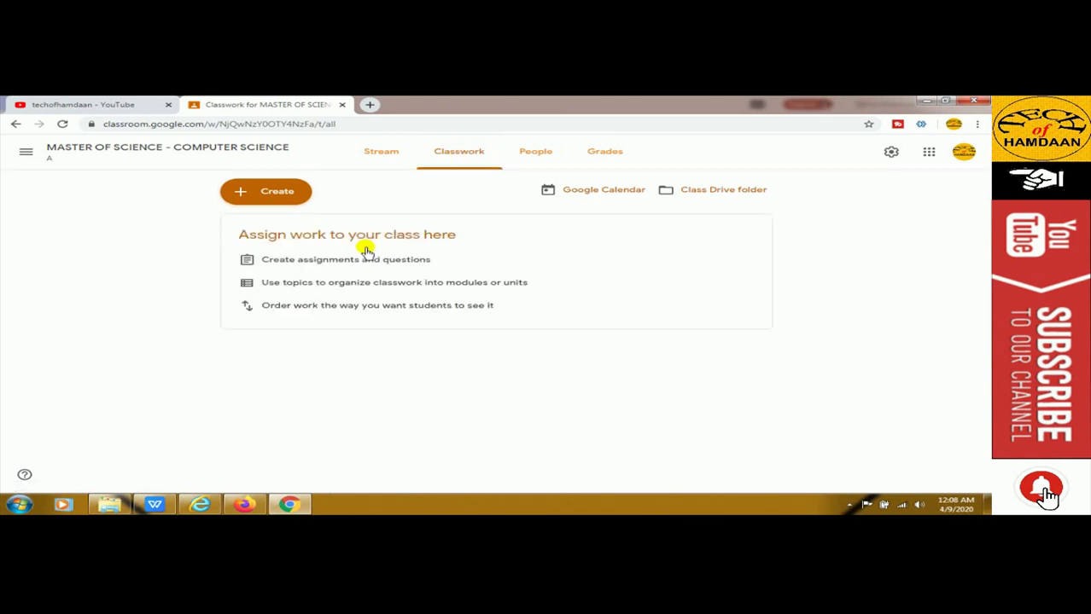
Start a new Assignment from the Create menu
left_click(276, 198)
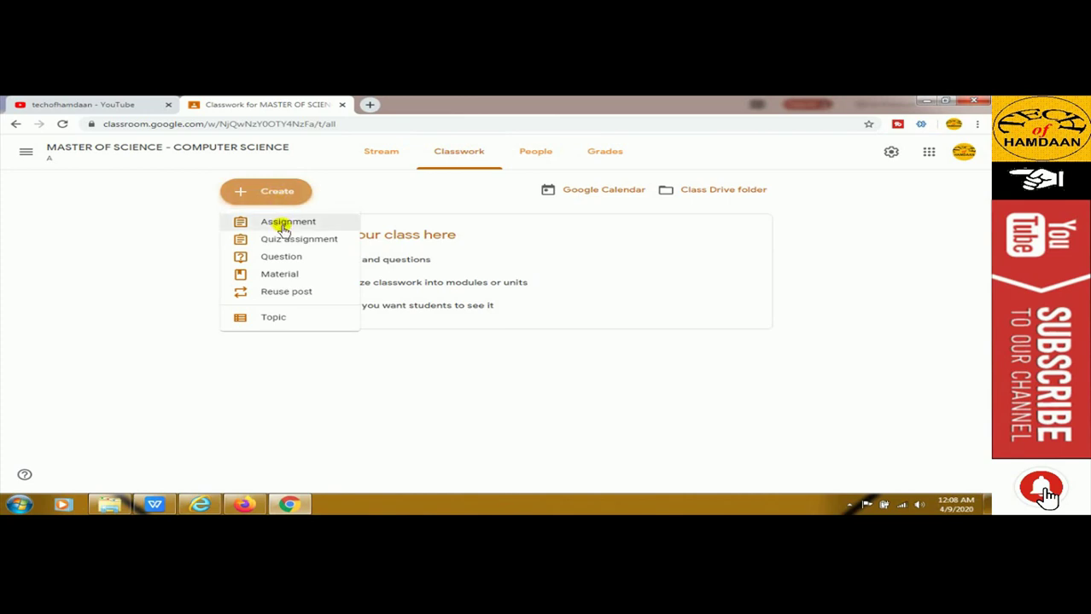
left_click(280, 224)
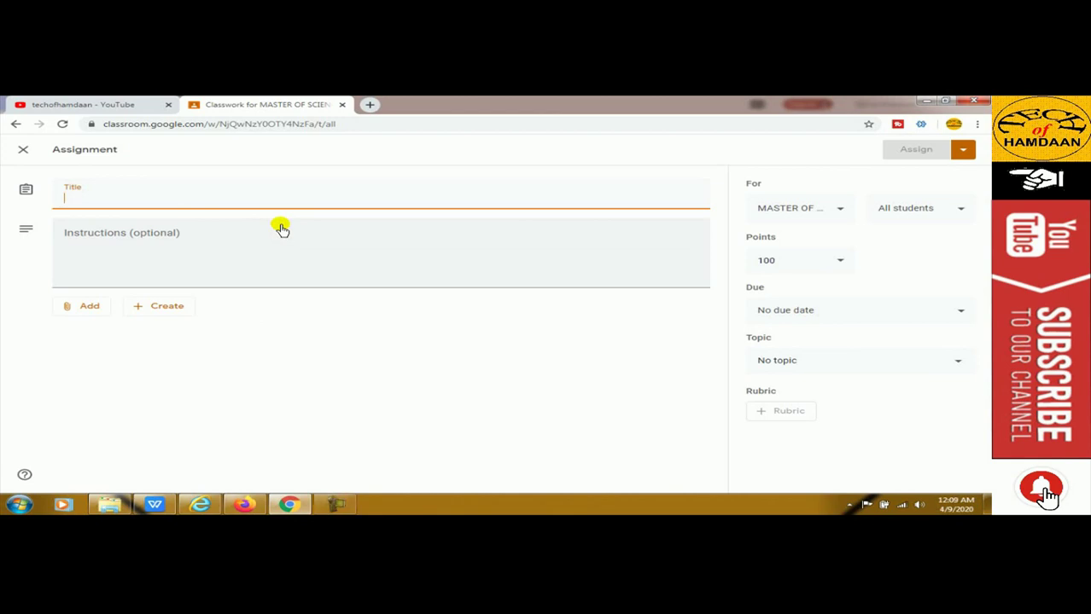
Paste the title INFORMATION TECHNOLOGY WITH INTRODUCTION TO DBMS and add instructions 'Max 10 pages'
right_click(205, 201)
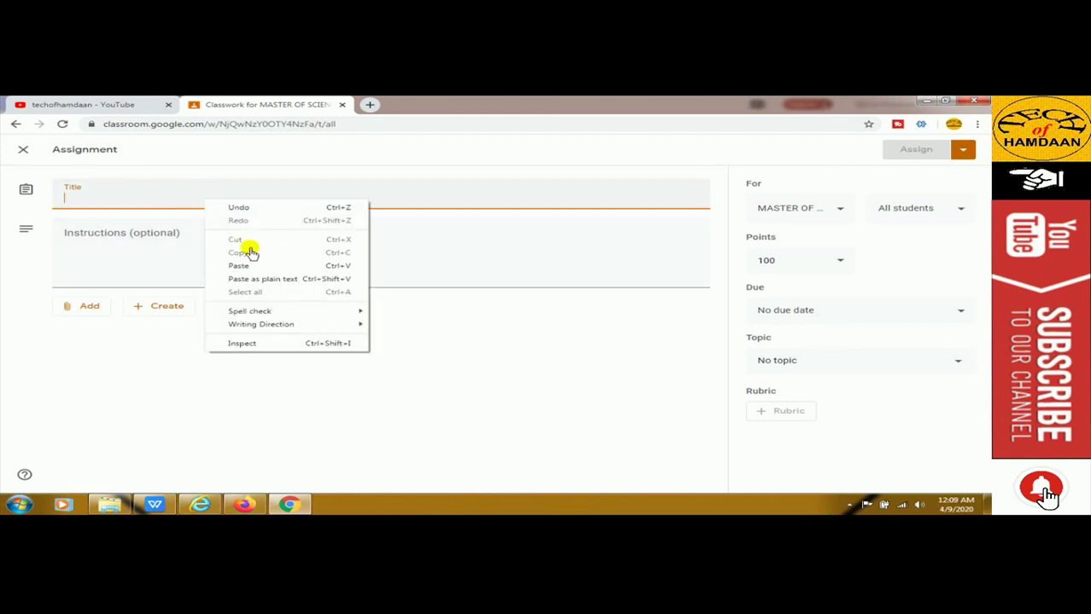
left_click(245, 263)
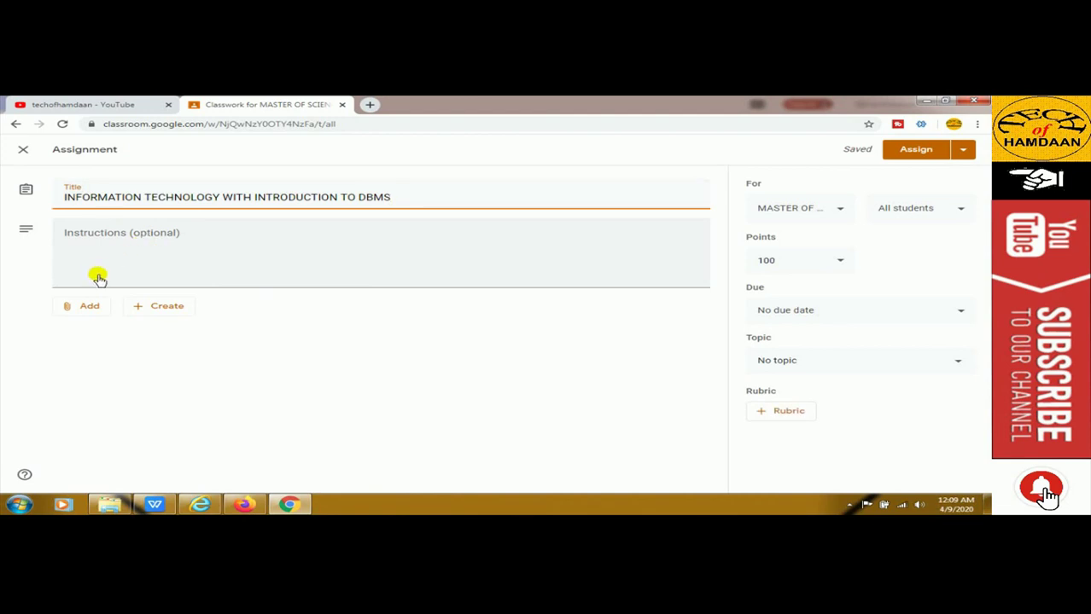
left_click(98, 278)
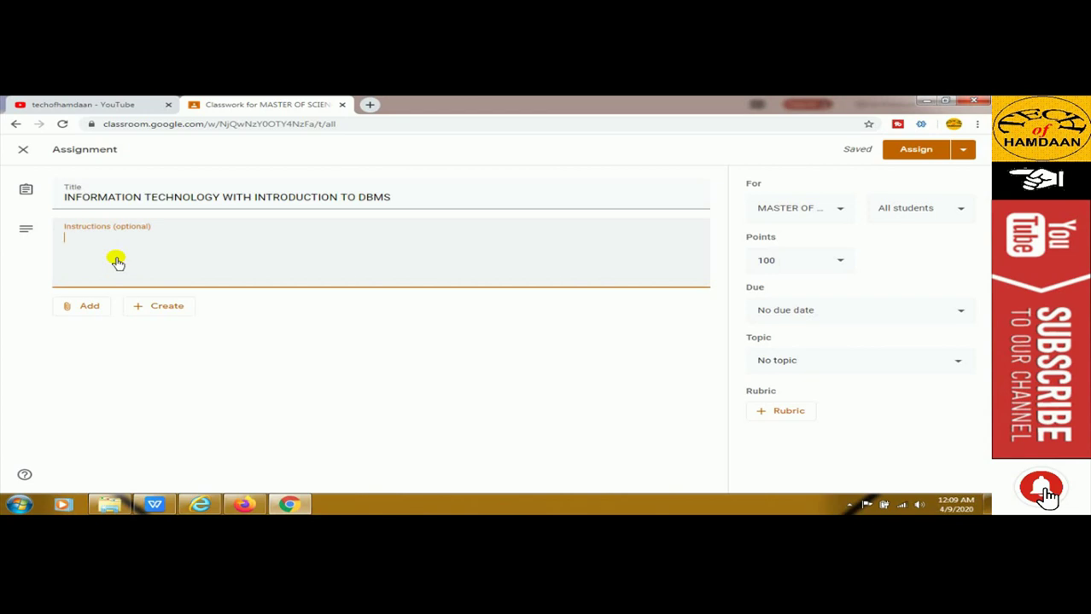
type("Max 10 pages")
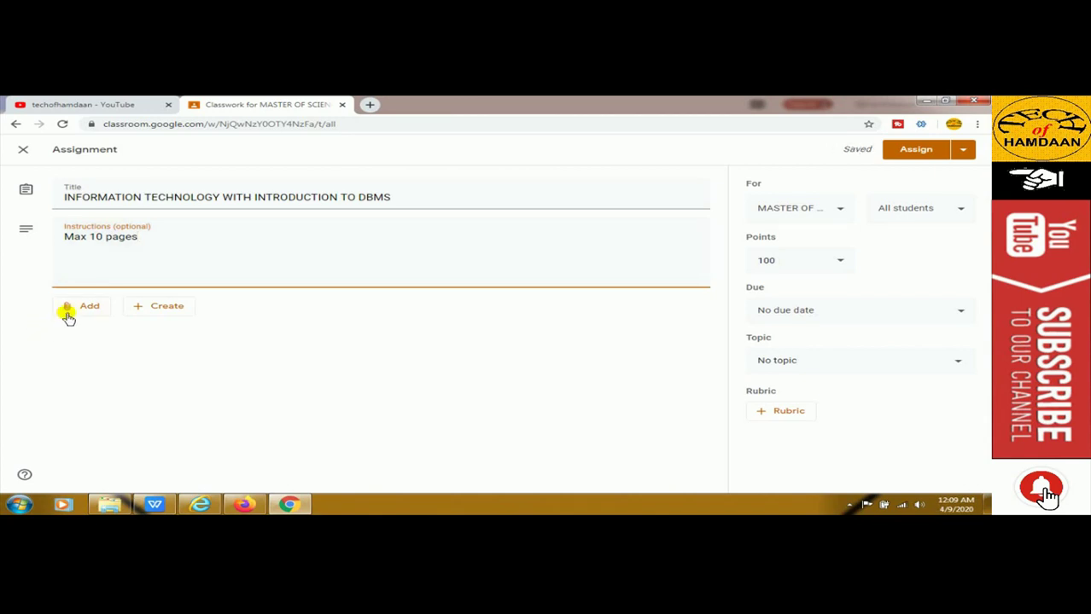
left_click(73, 313)
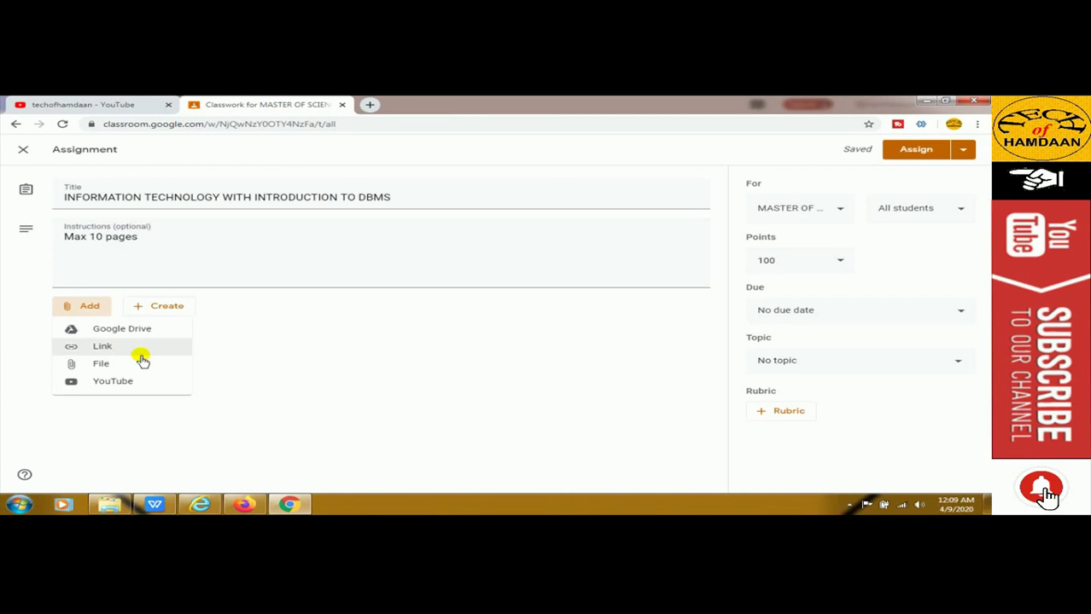
Upload Assignment-1.docx from the computer as an assignment attachment
left_click(102, 365)
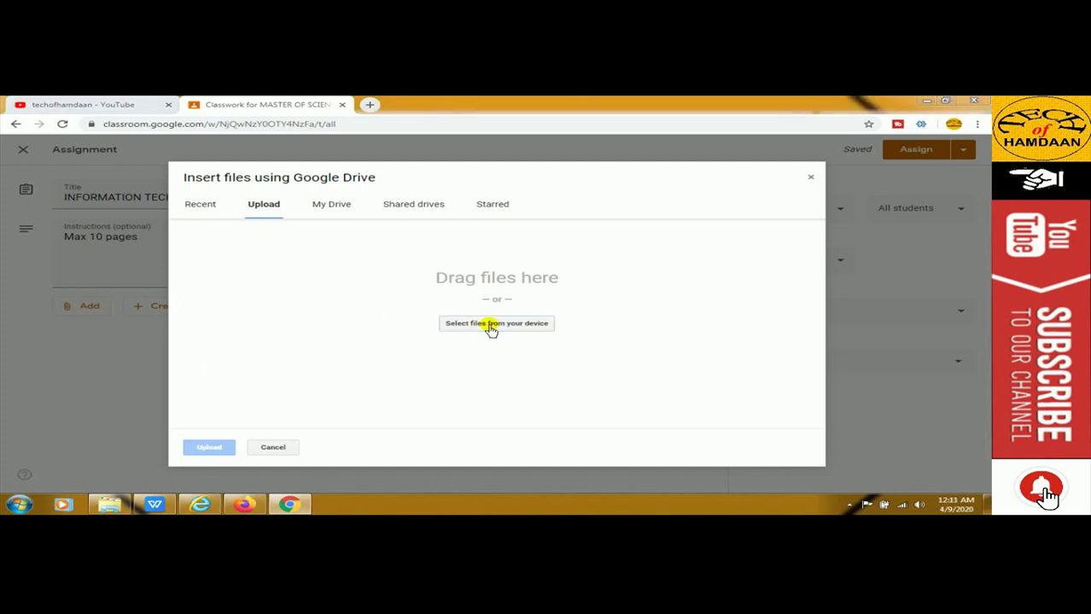
left_click(490, 324)
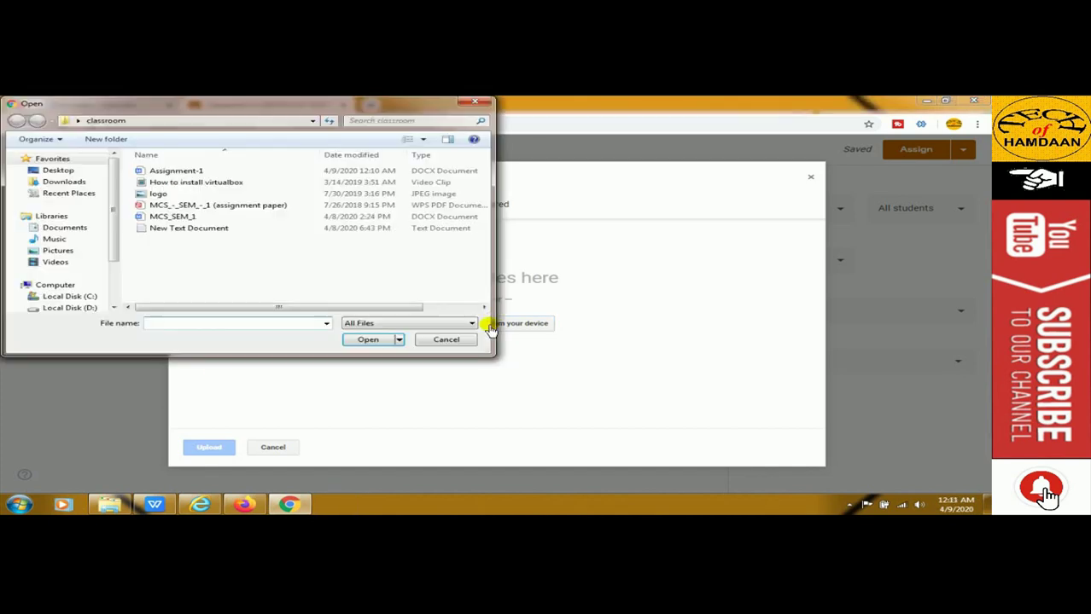
left_click(175, 170)
left_click(365, 339)
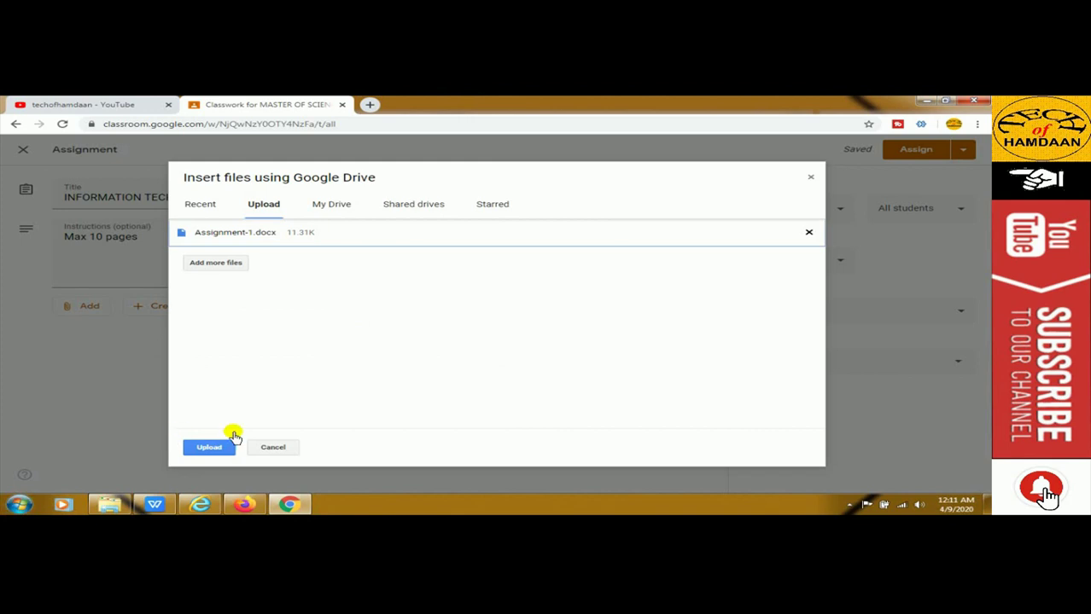
left_click(211, 449)
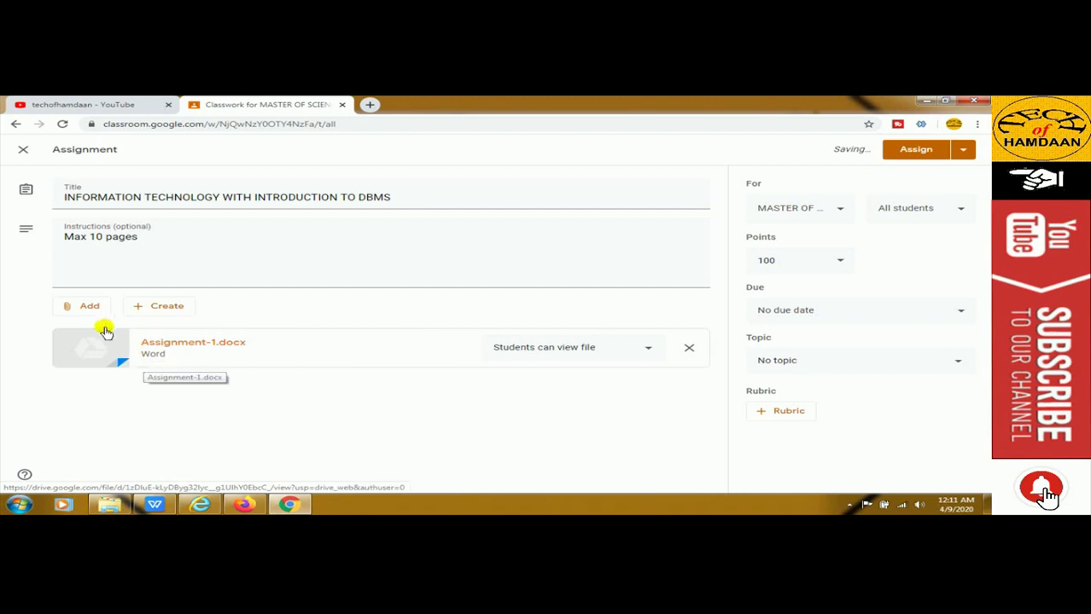
Attach the YouTube video 'How to install Ubuntu 18.04 on Windows' by its watch URL
left_click(85, 307)
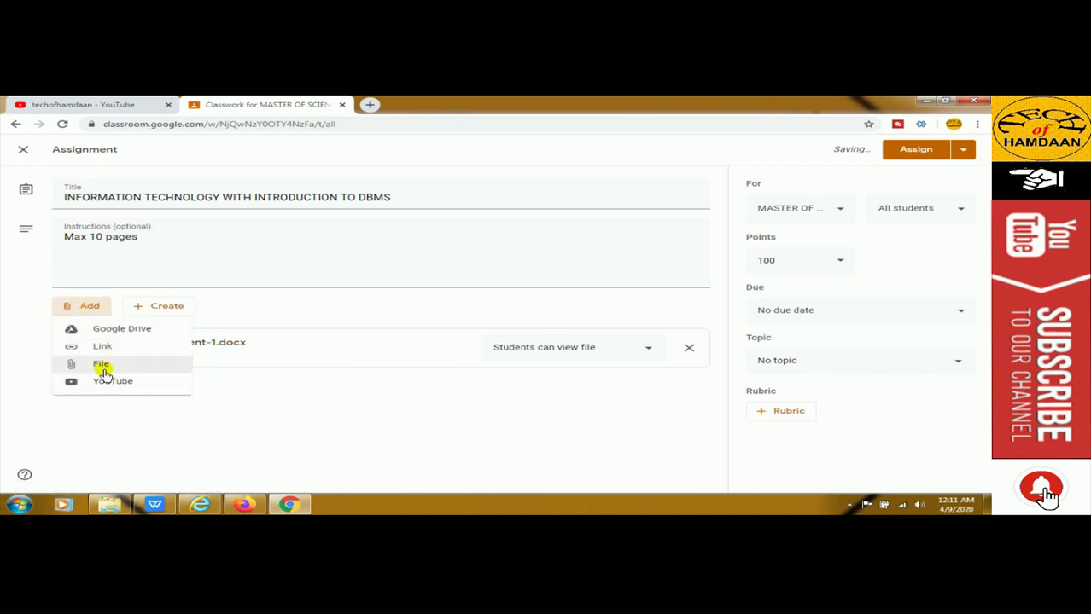
left_click(119, 384)
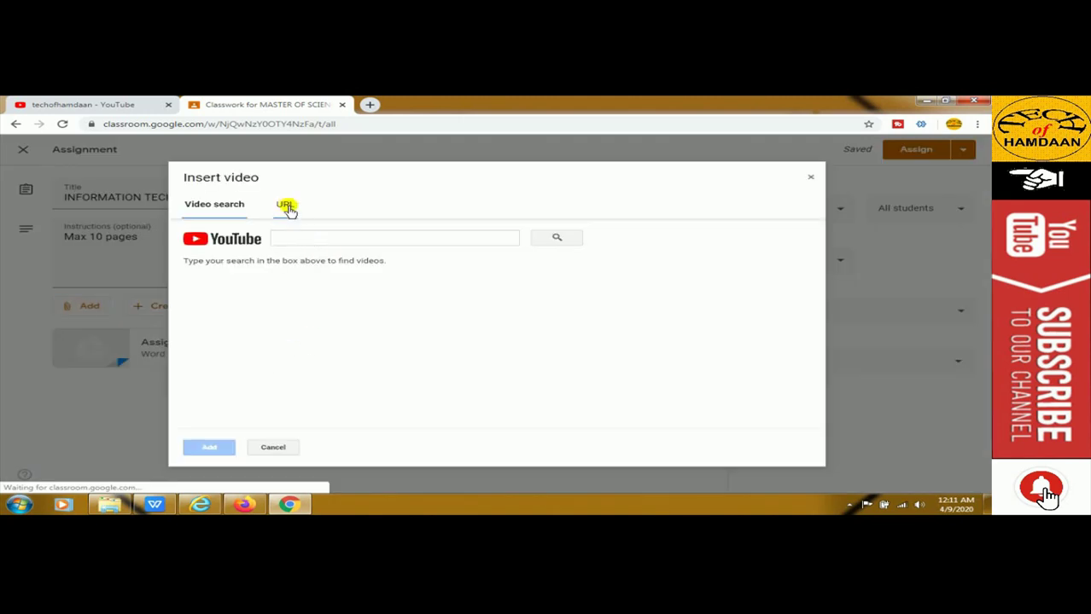
left_click(288, 209)
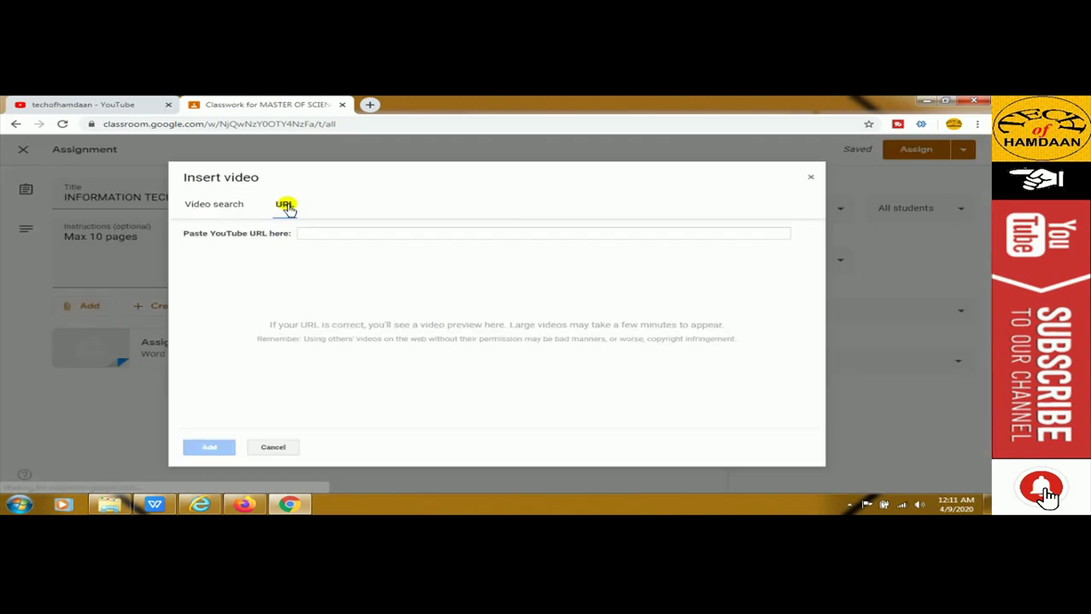
left_click(235, 208)
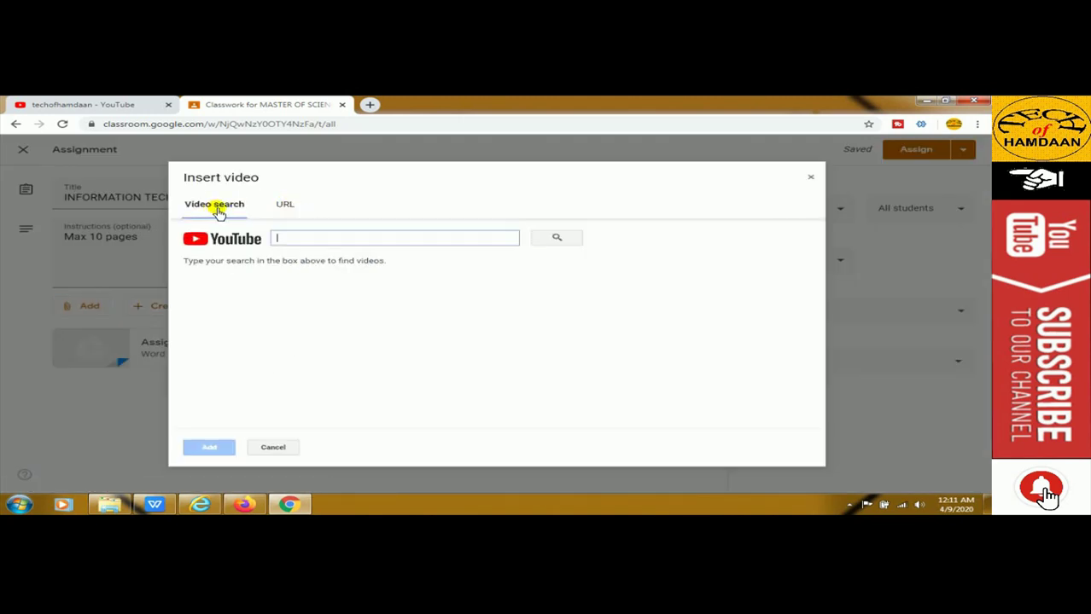
left_click(284, 206)
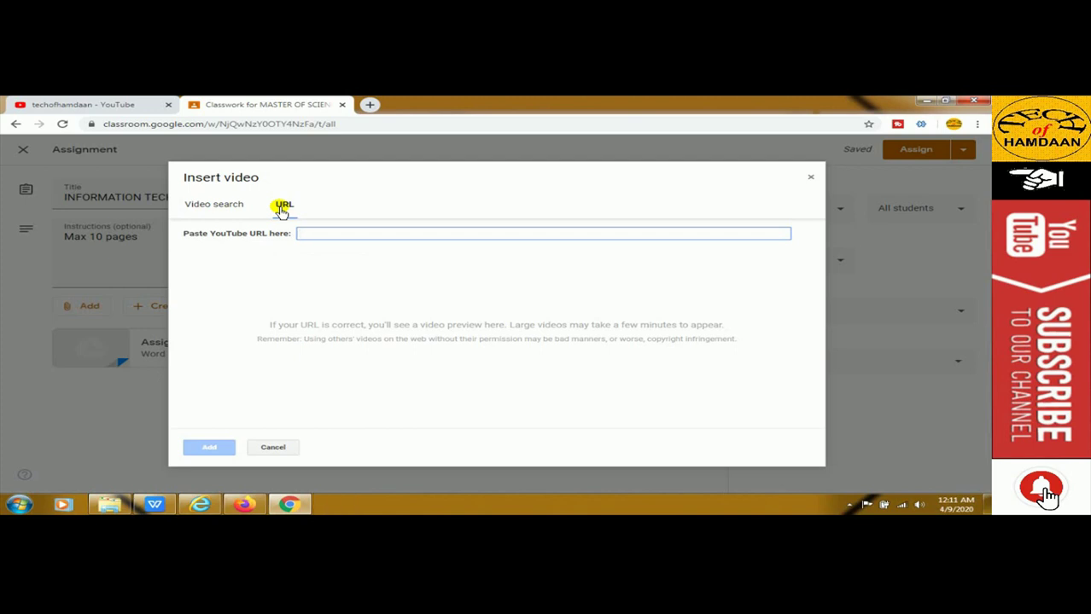
key("ctrl+v")
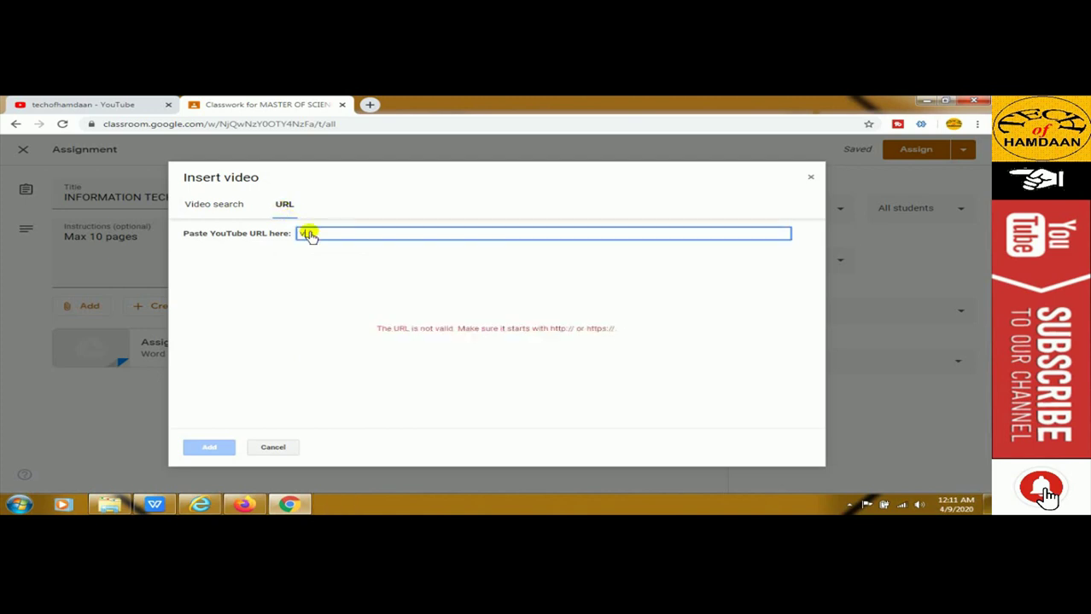
key("BackSpace")
type("https://www.youtube.com/channel/UCtZjIdISoa-ZKlZ1JCZZRFw")
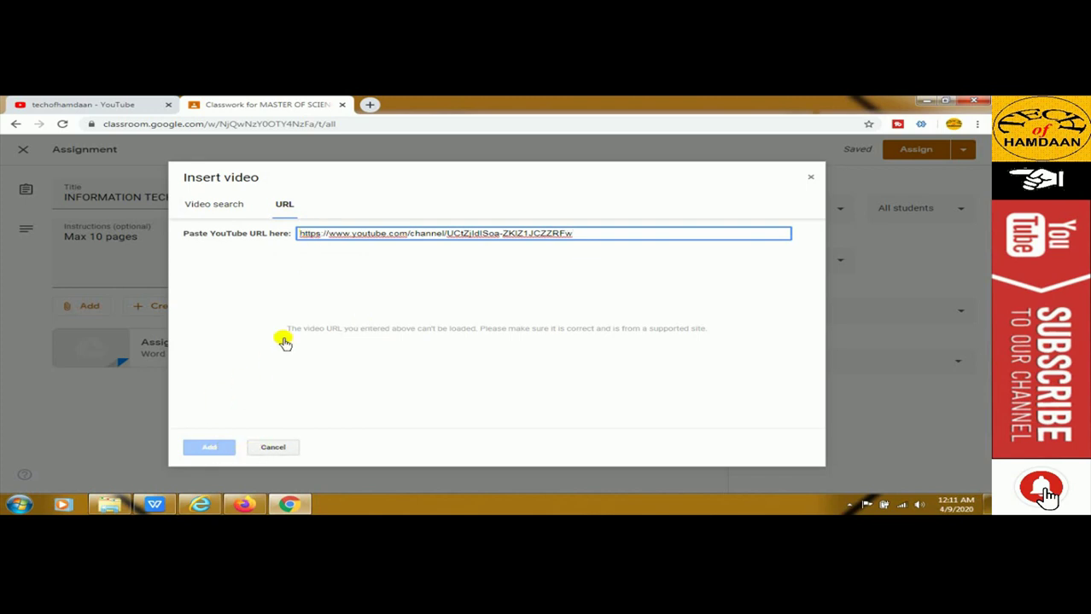
key("ctrl+a")
type("https://www.youtube.com/watch?v=fkh19gQ79MU")
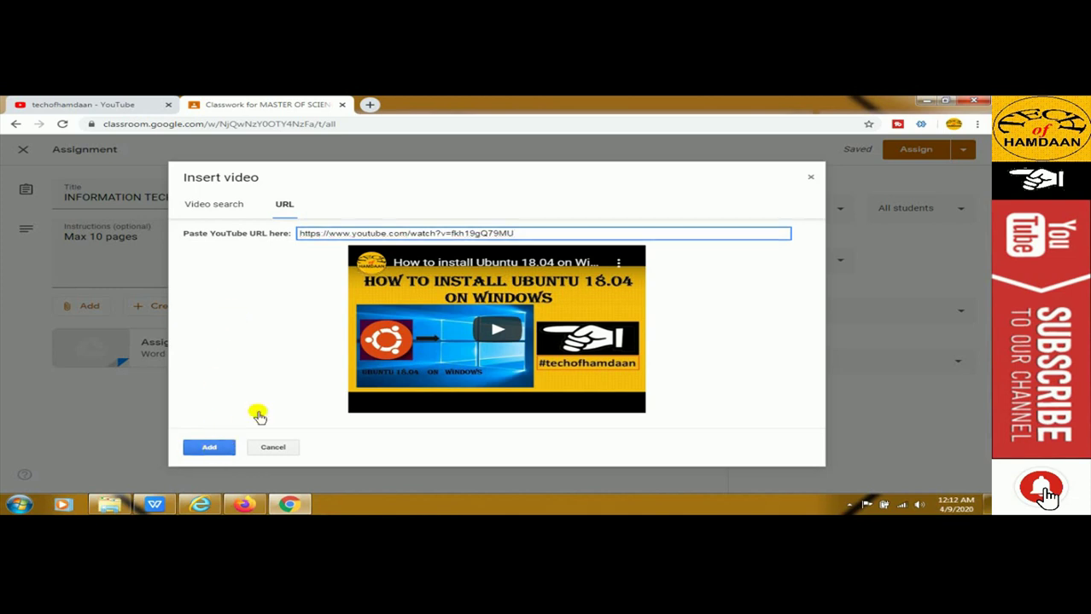
left_click(210, 448)
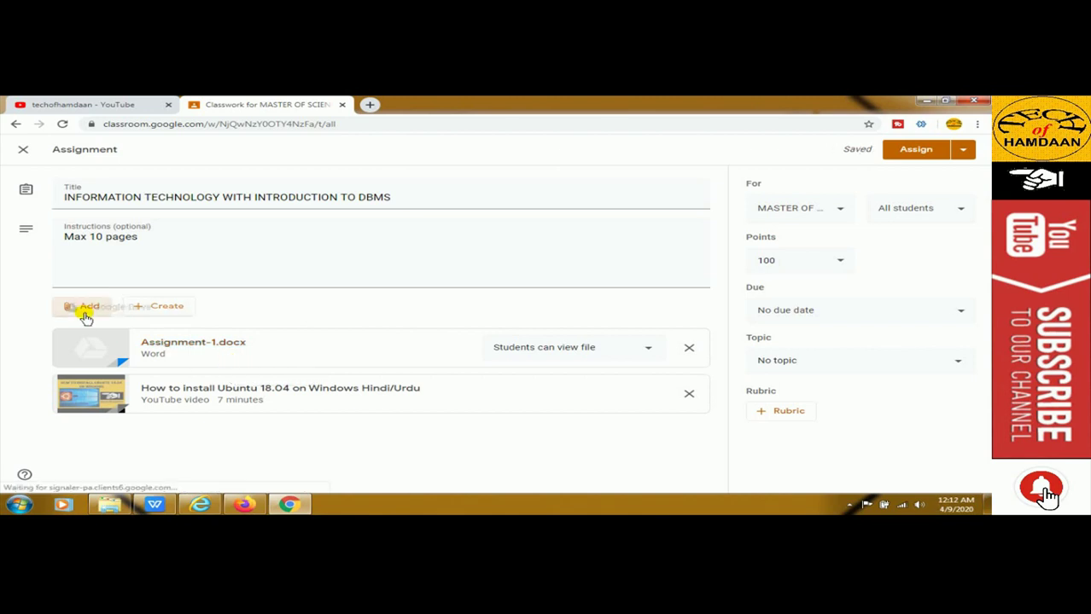
Confirm the class and All students recipients, then assign the assignment
left_click(86, 312)
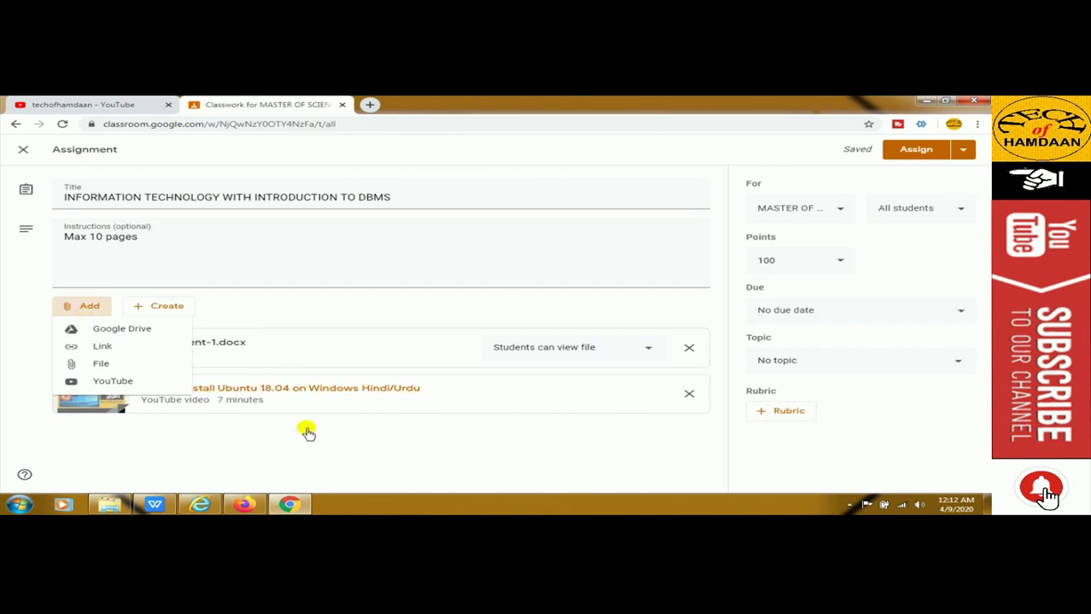
left_click(369, 433)
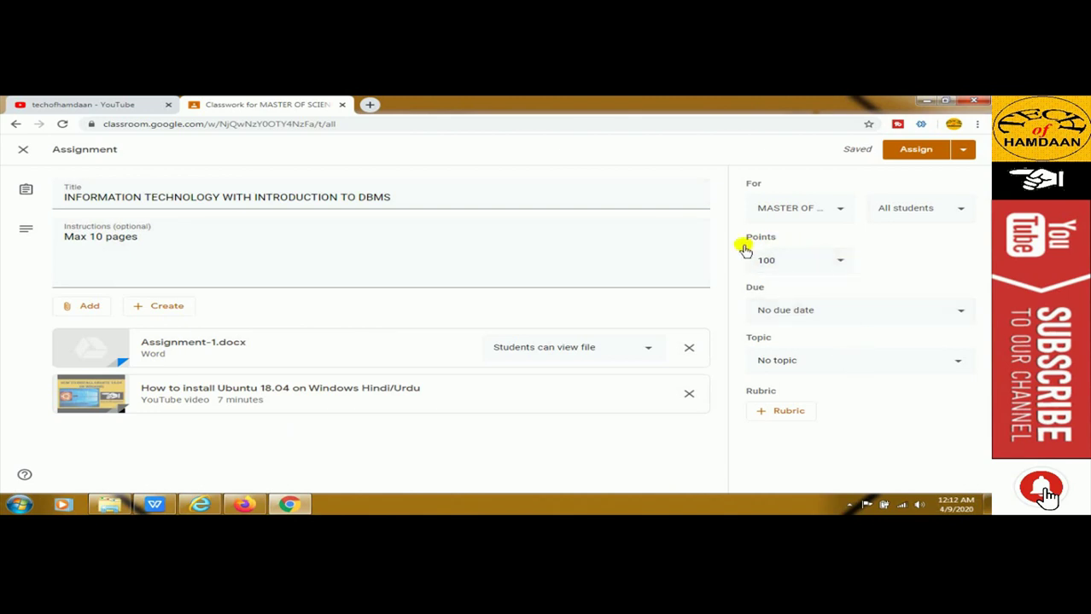
left_click(911, 213)
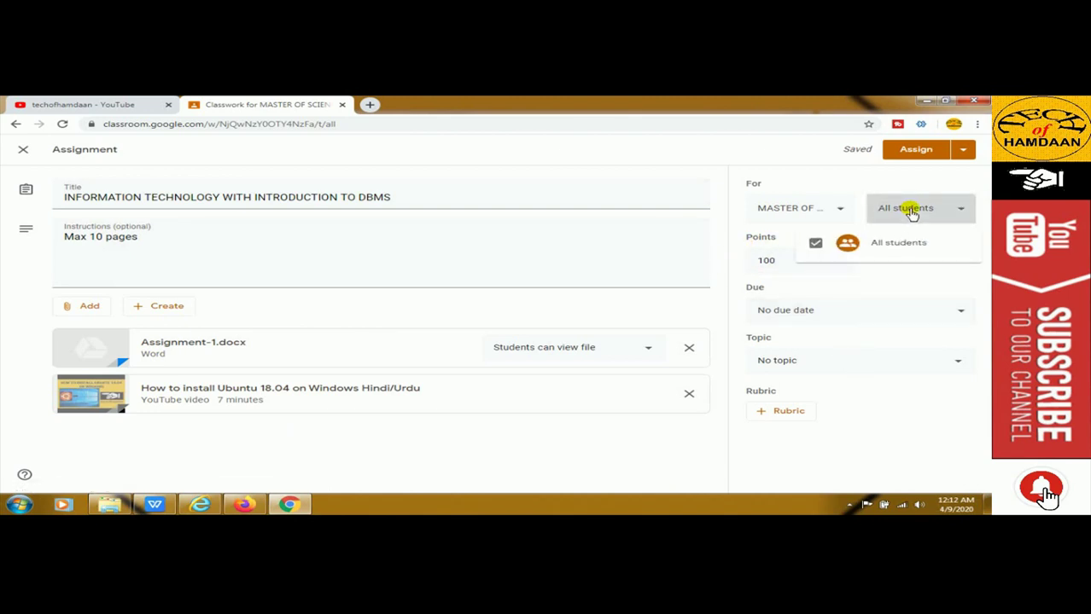
left_click(885, 209)
left_click(840, 211)
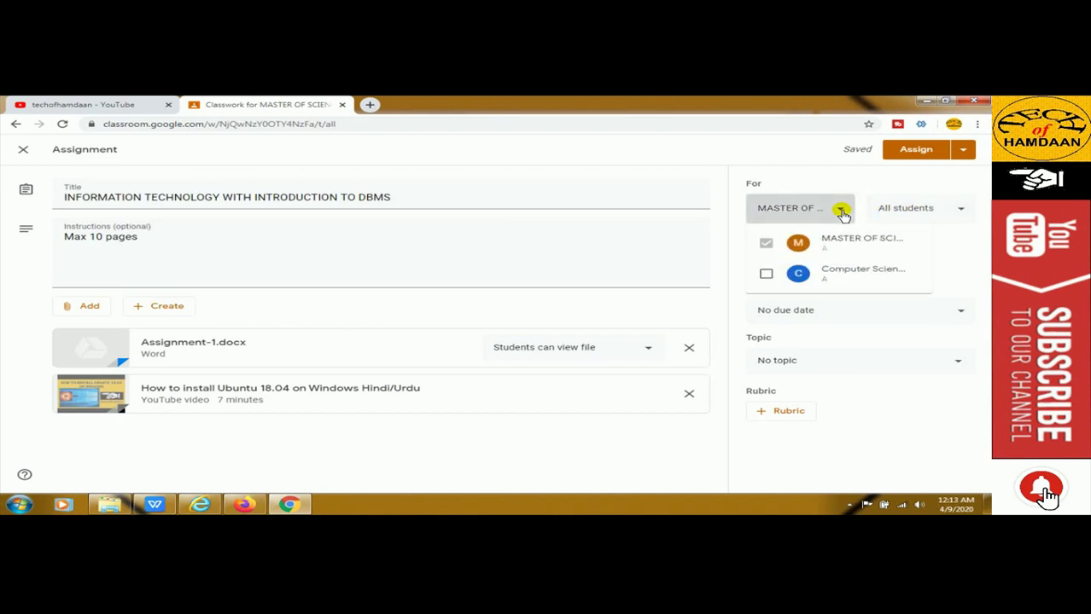
left_click(842, 212)
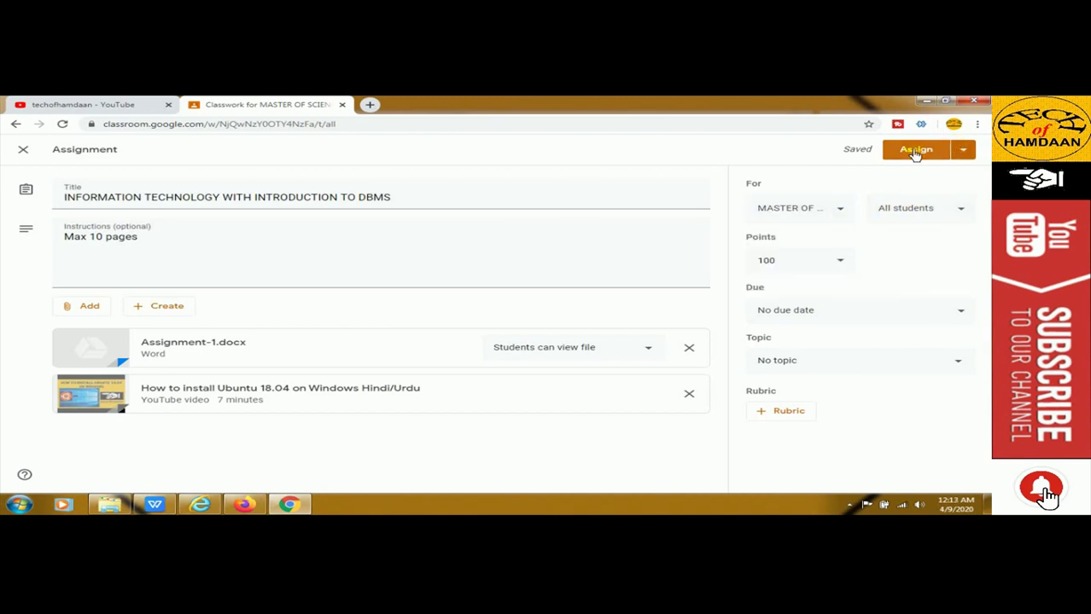
left_click(915, 151)
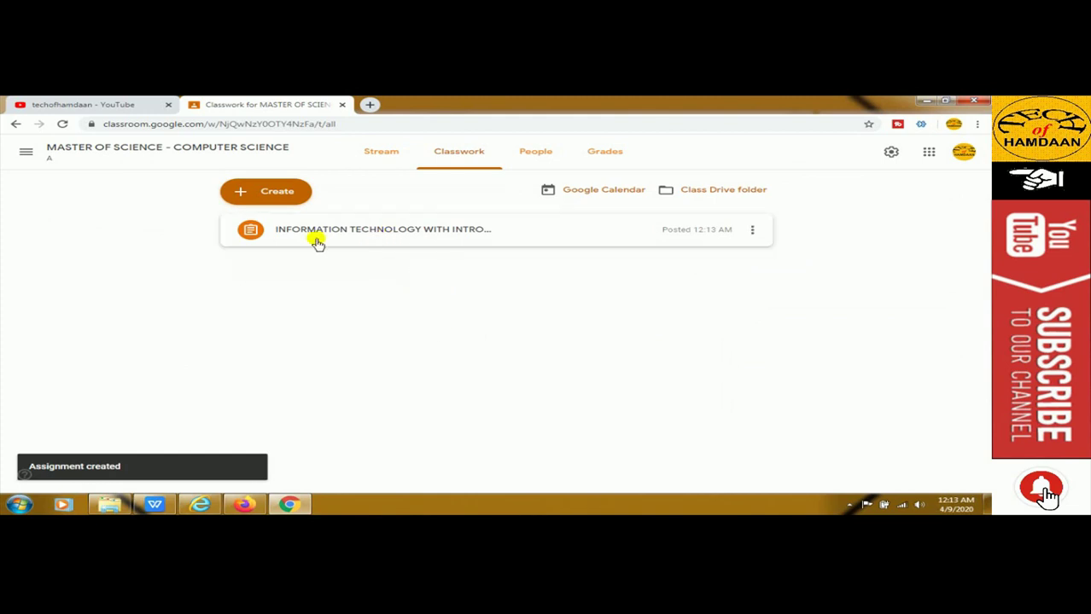
Move through the Stream and Classwork tabs to the People tab
left_click(382, 156)
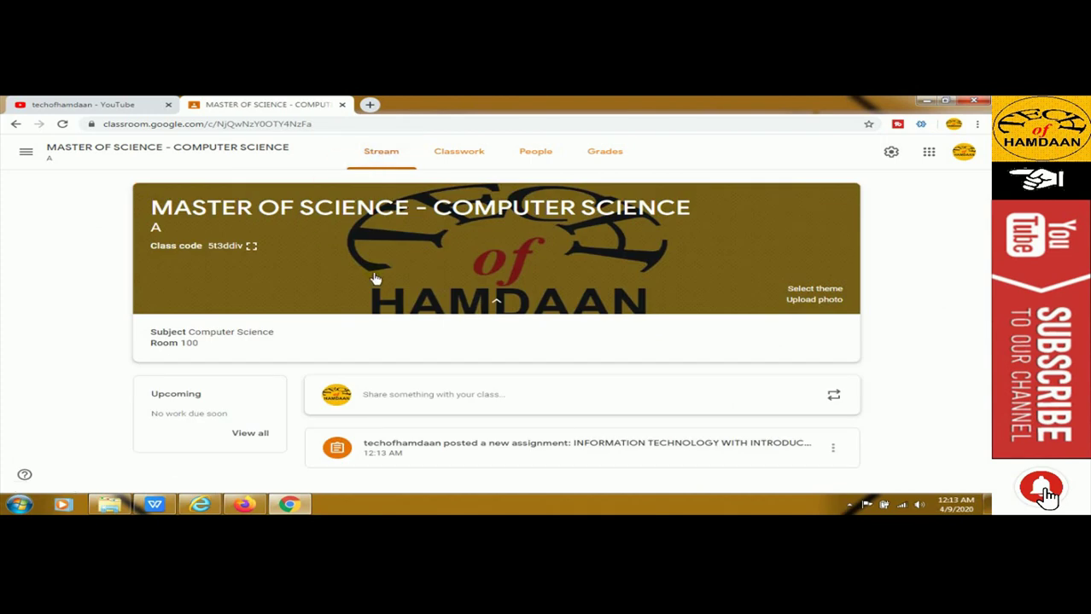
left_click(452, 157)
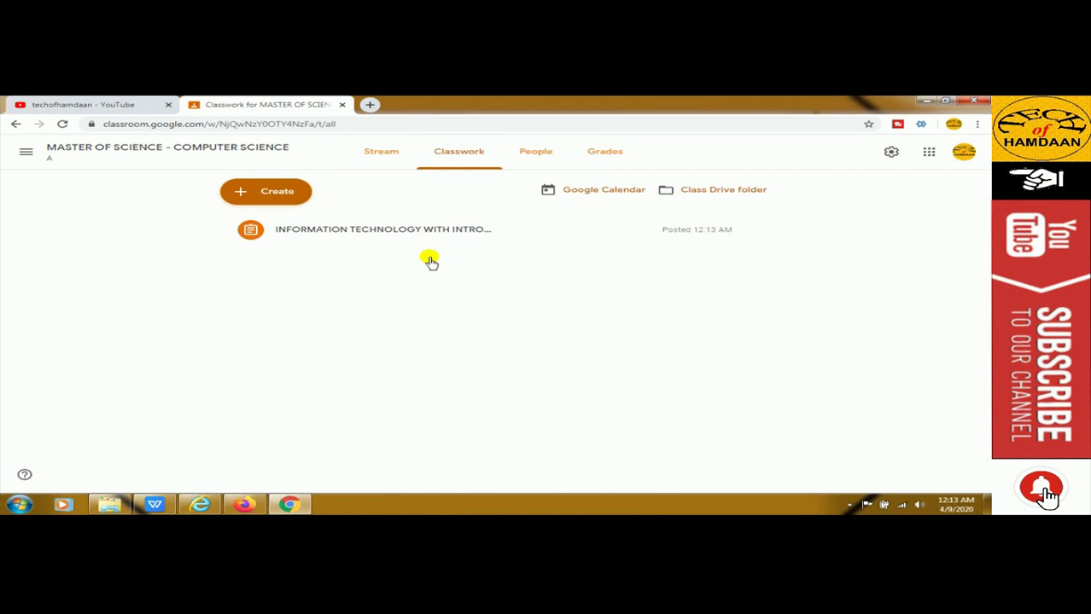
left_click(540, 155)
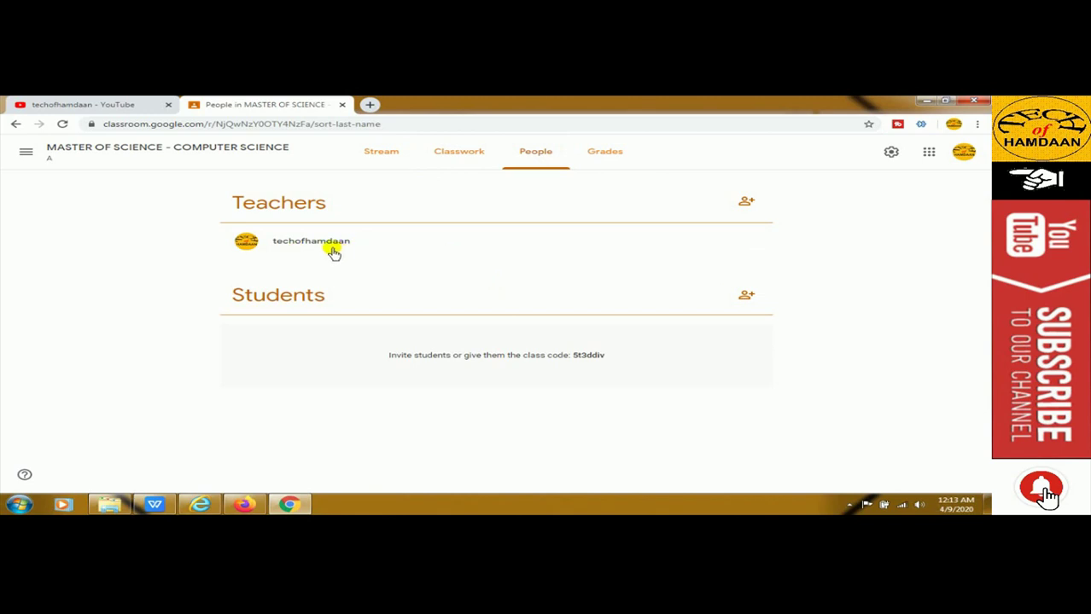
Invite a co-teacher by entering their Gmail address and sending the invitation
left_click(747, 204)
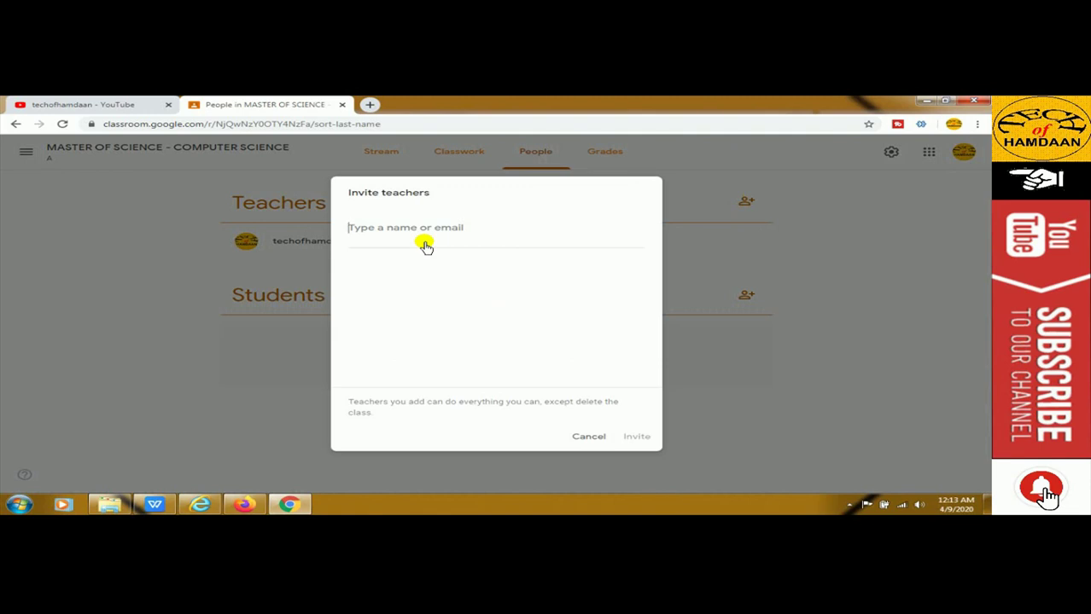
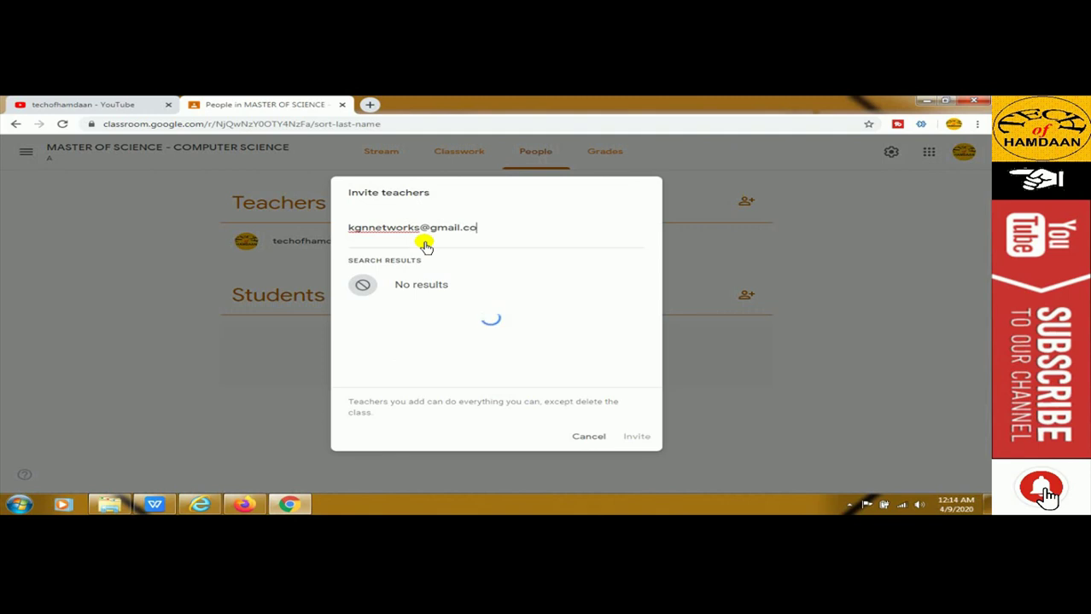
left_click(422, 283)
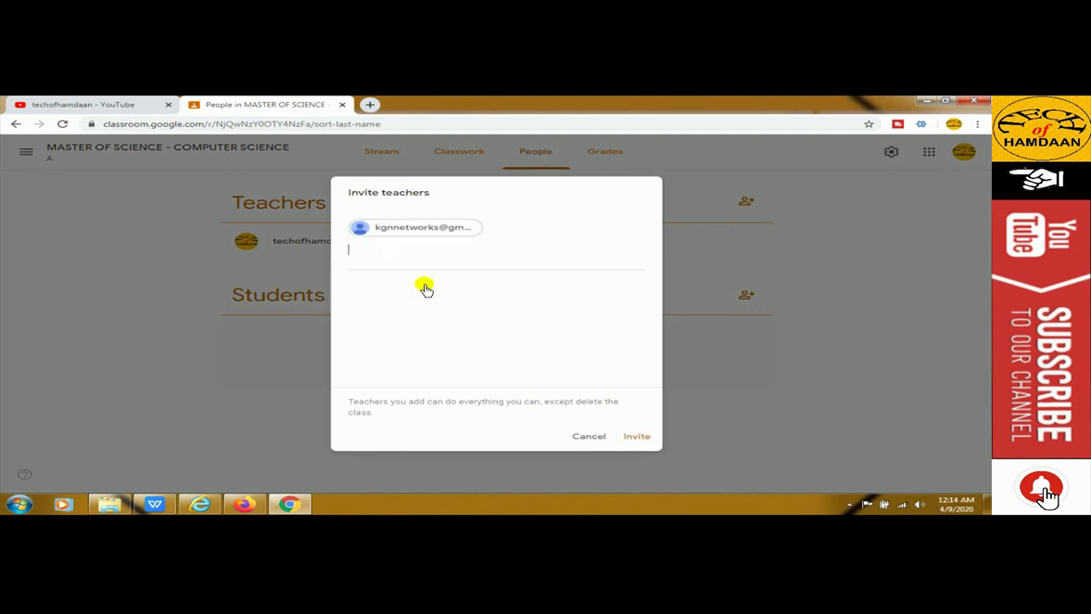
left_click(631, 438)
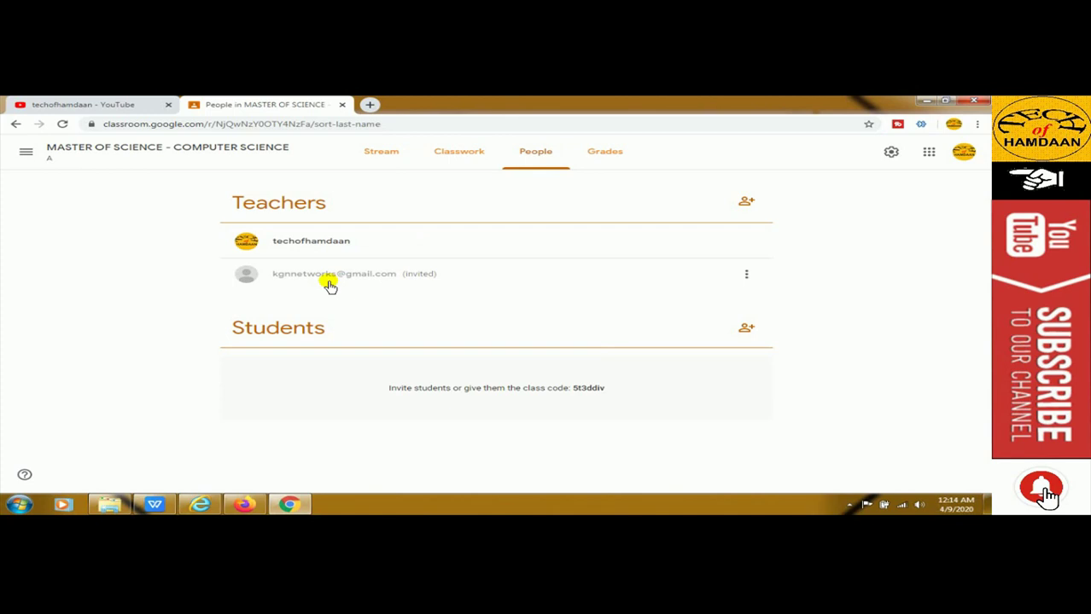
Start a Gmail message to the invited teacher from their row's options menu
left_click(744, 275)
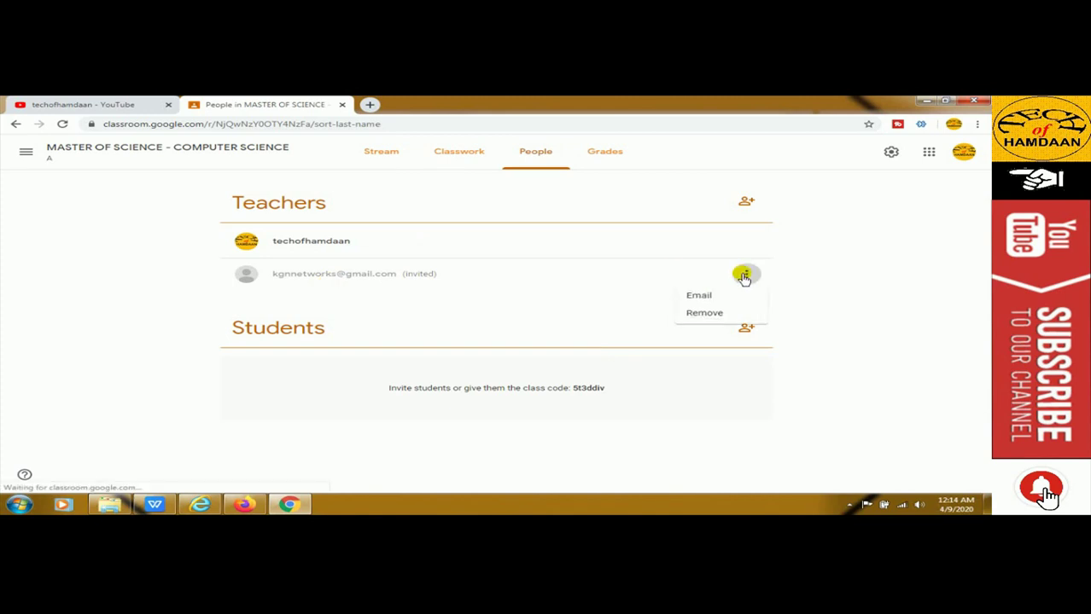
left_click(692, 299)
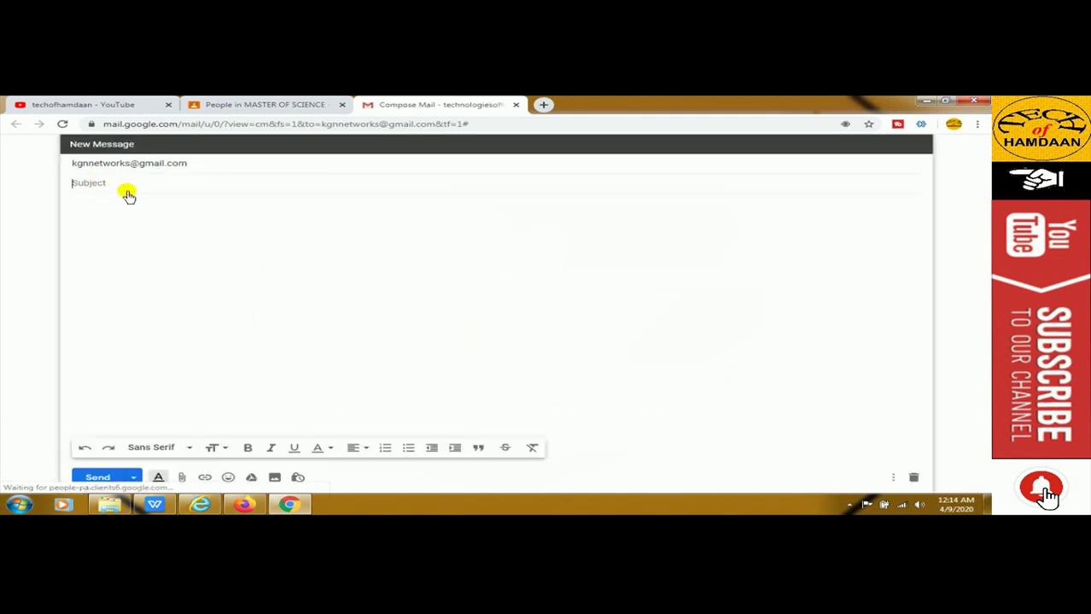
Send the 'Online class' email with body 'Please join our class' and a sign-off, then close the tab
type("Online ")
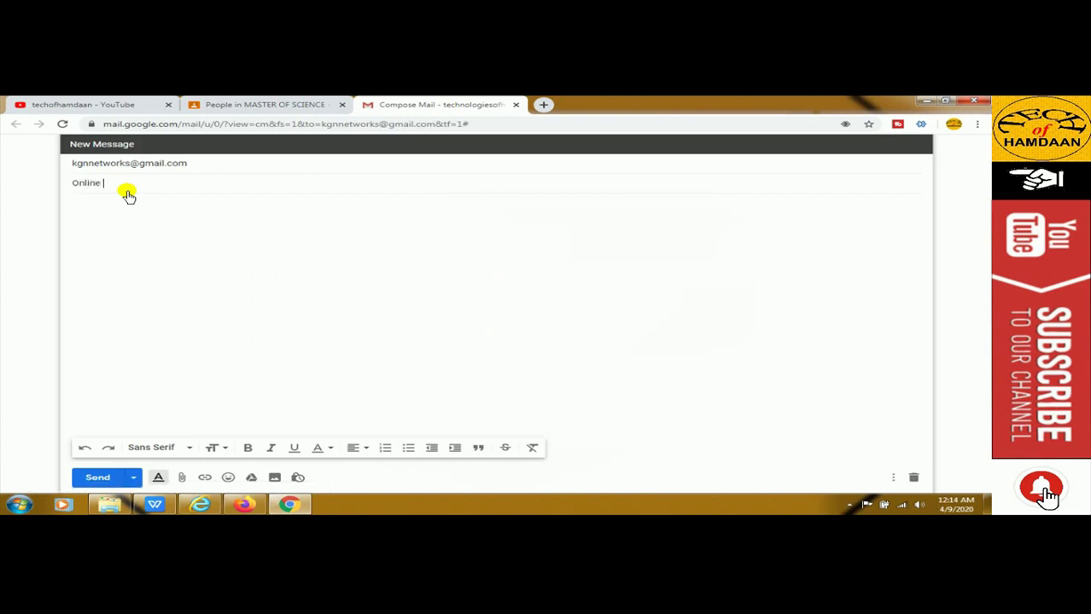
type("class")
left_click(119, 209)
type("Please")
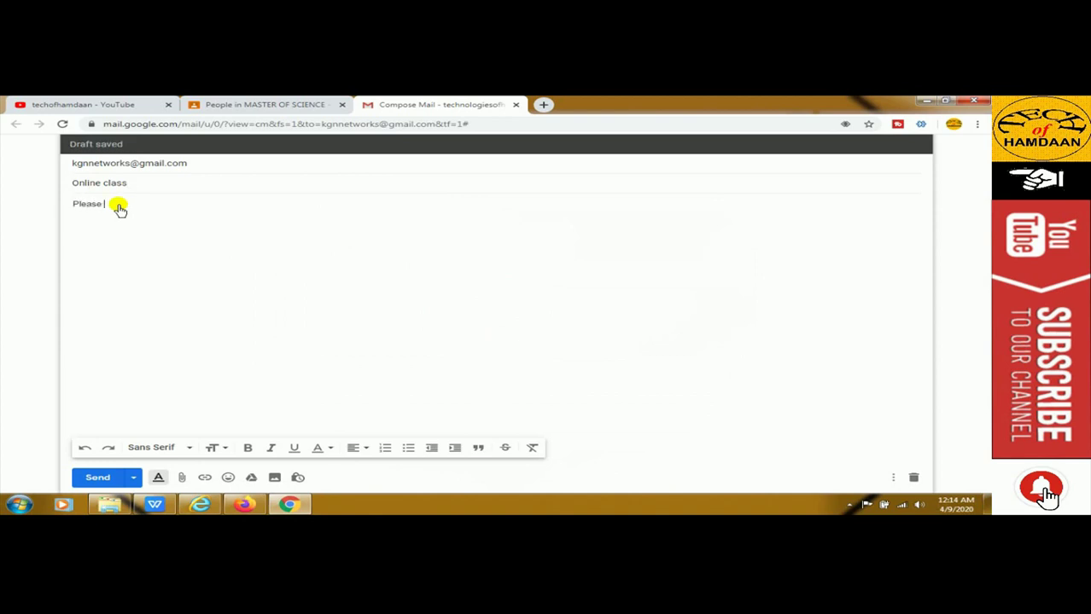
type(" join our class")
left_click(97, 480)
key("Return")
type("regards ")
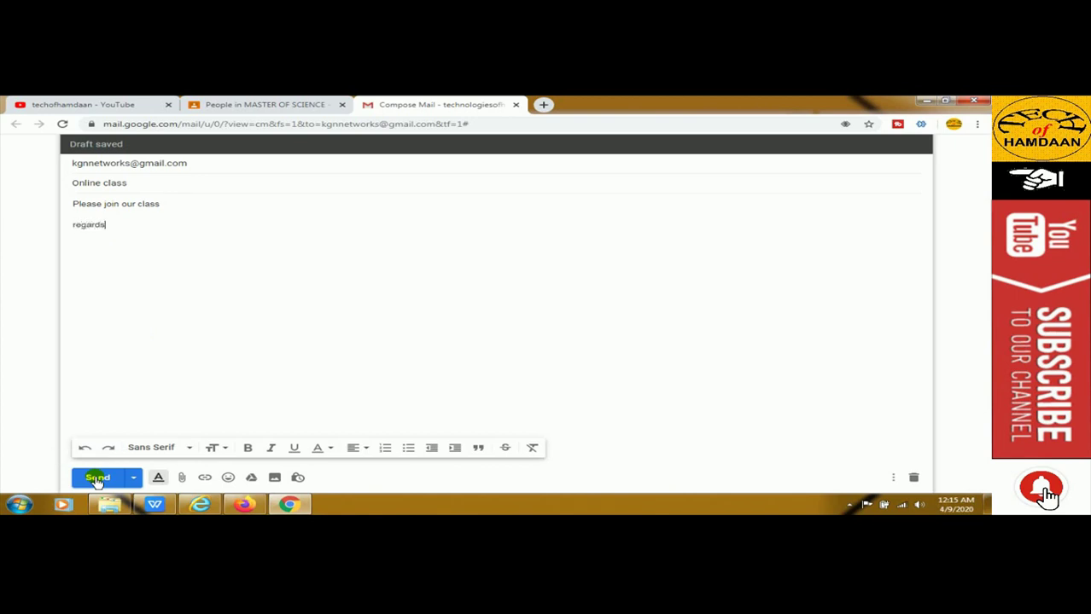
type("aaaa")
left_click(97, 478)
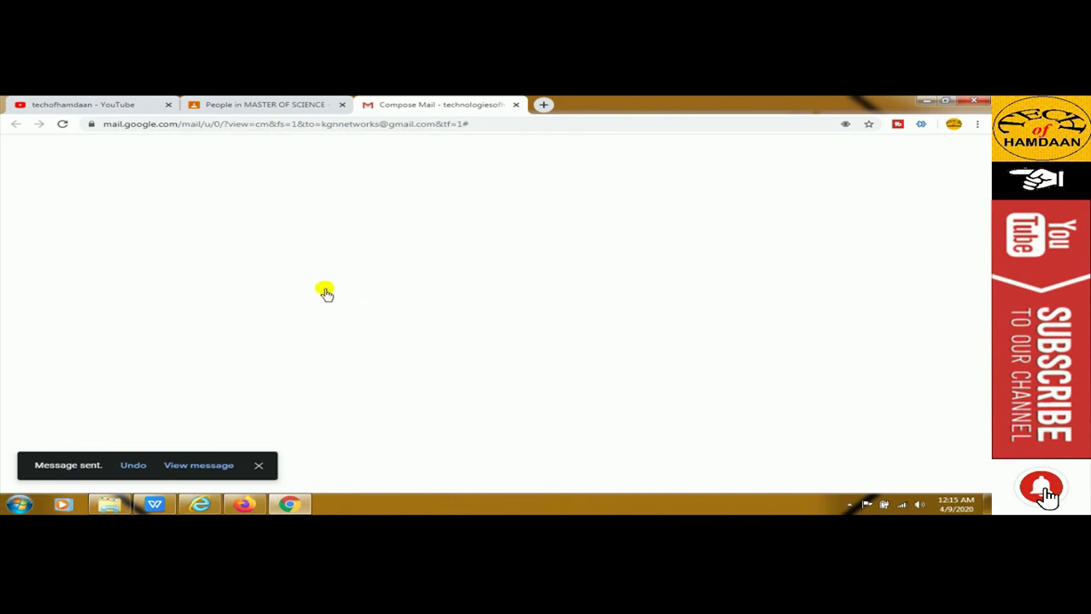
key("ctrl+w")
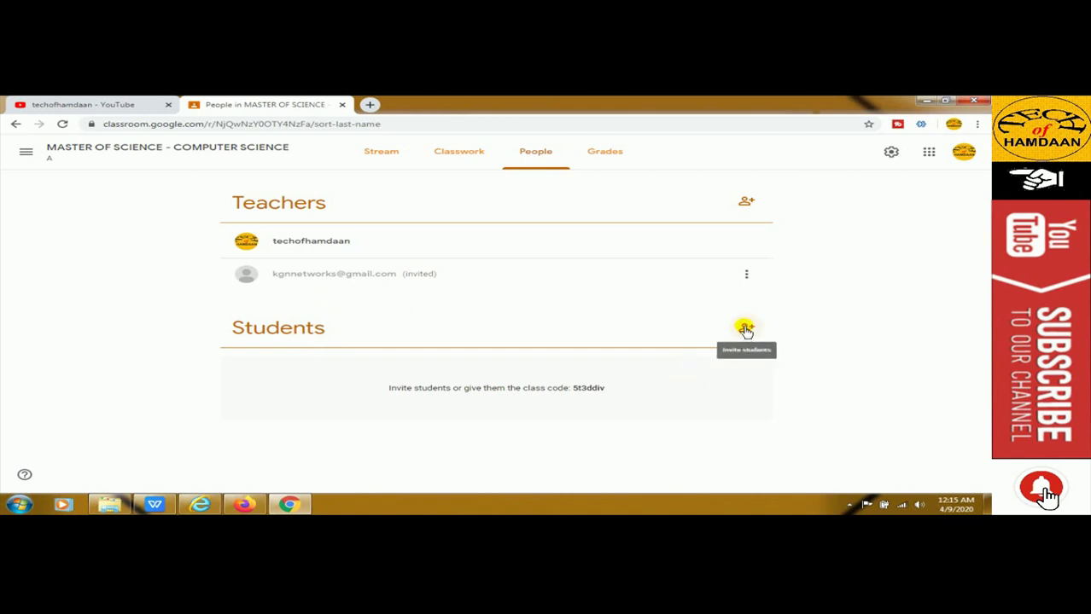
Invite a student by searching 'mr' and choosing their email address
left_click(745, 331)
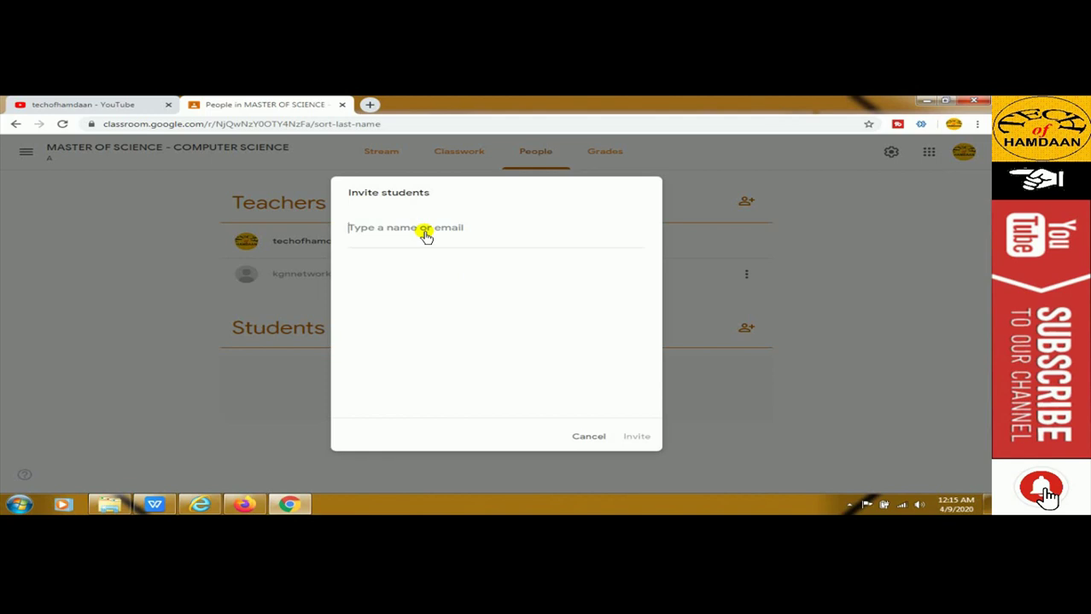
type("mr")
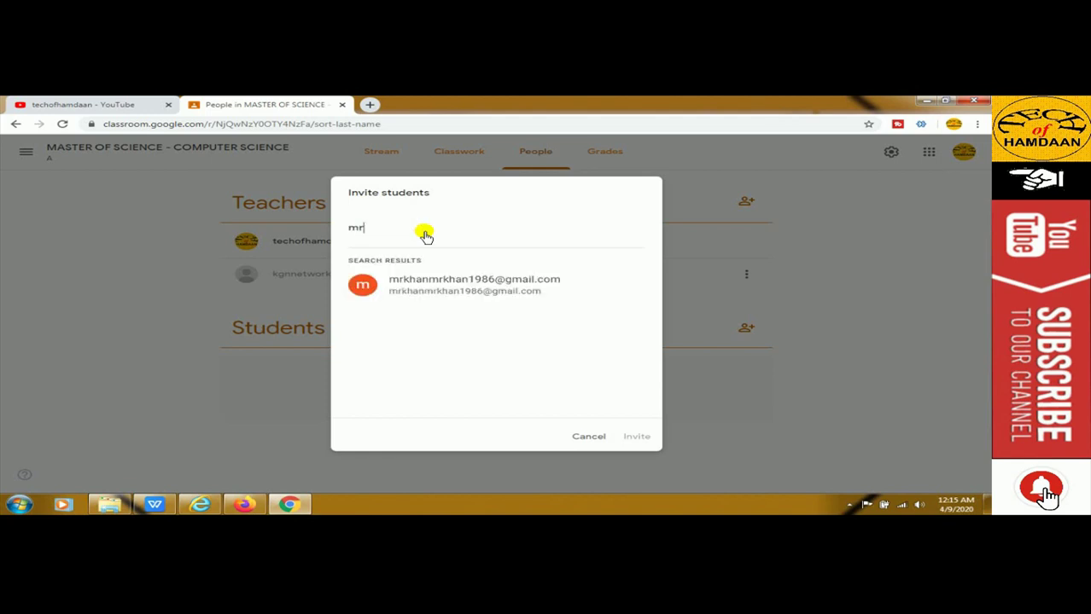
left_click(437, 290)
left_click(630, 439)
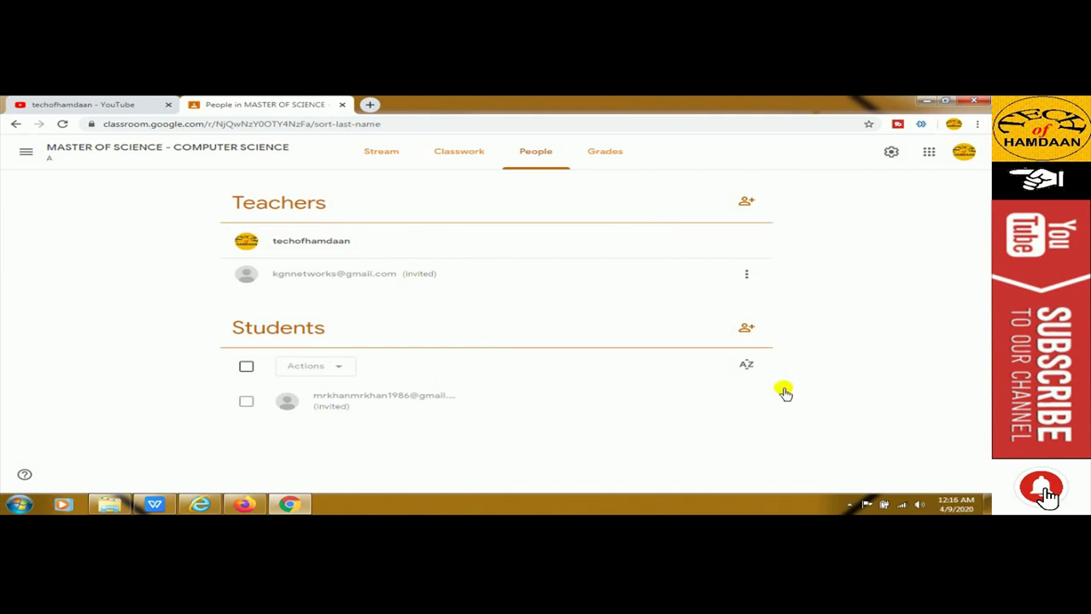
Select the invited student, check its actions menu, then dismiss it and deselect
left_click(246, 401)
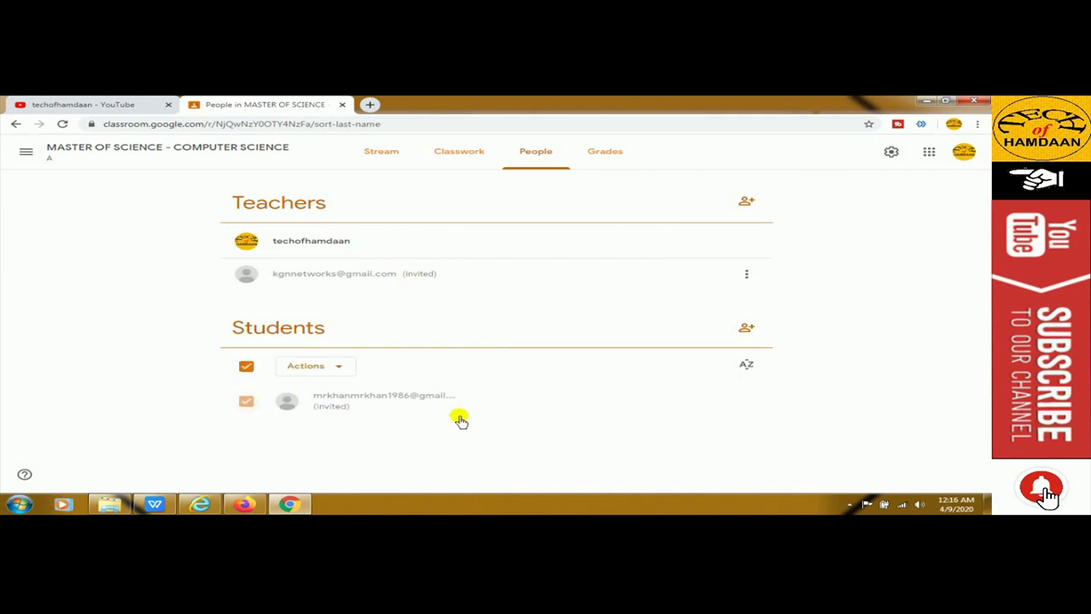
left_click(341, 374)
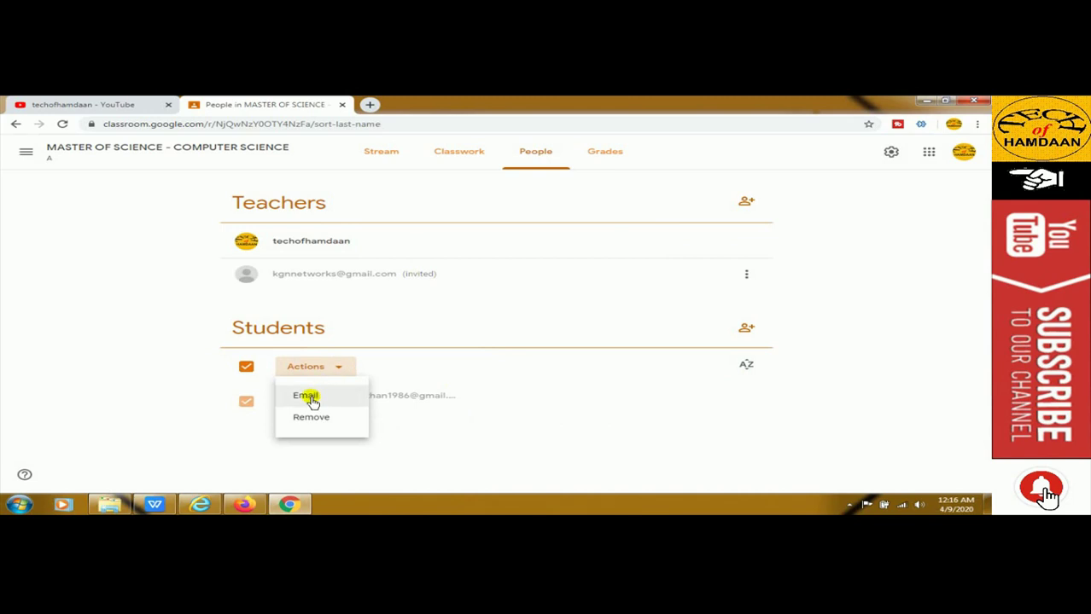
key("Escape")
left_click(245, 370)
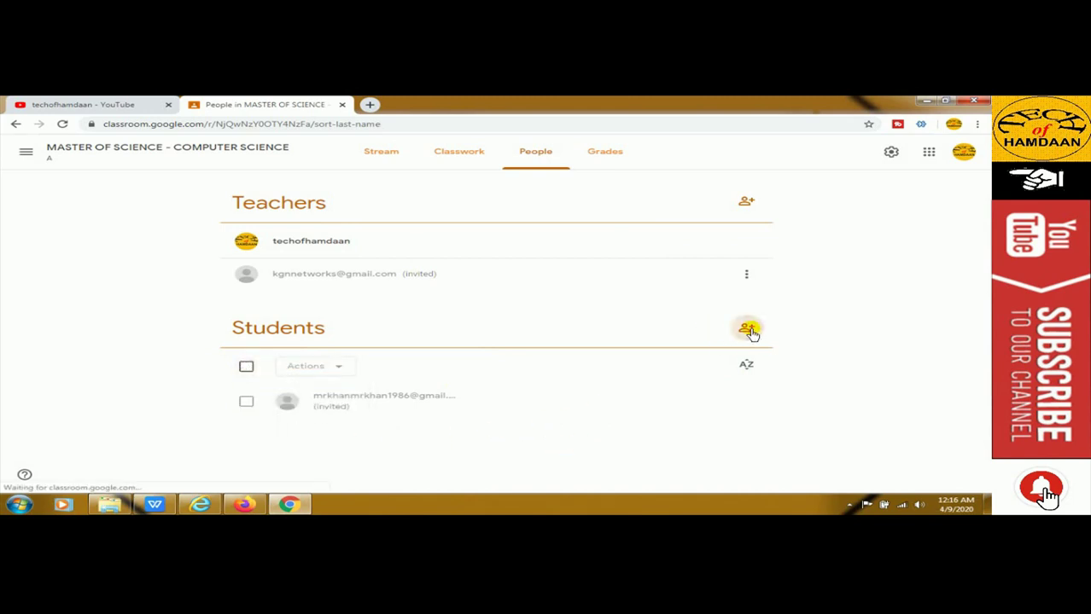
Invite a second student by their email address, then return to the class Stream
left_click(747, 329)
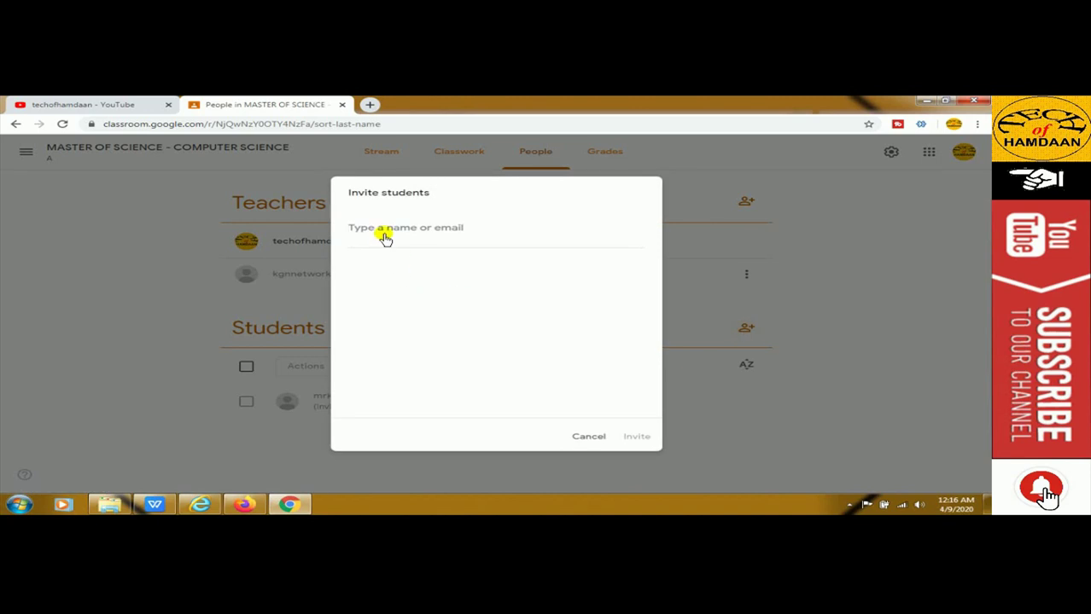
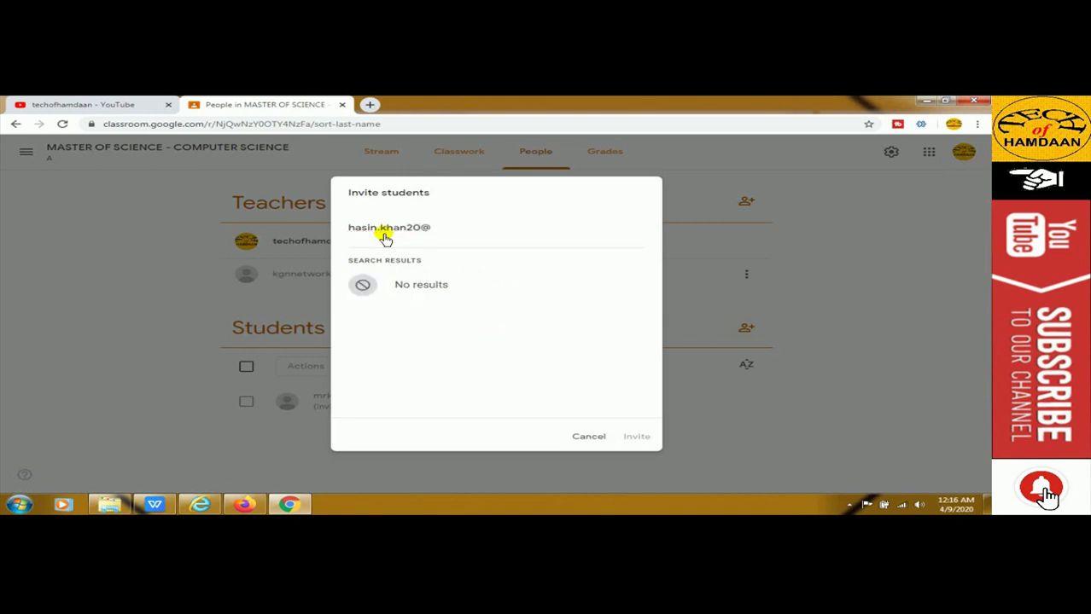
left_click(436, 290)
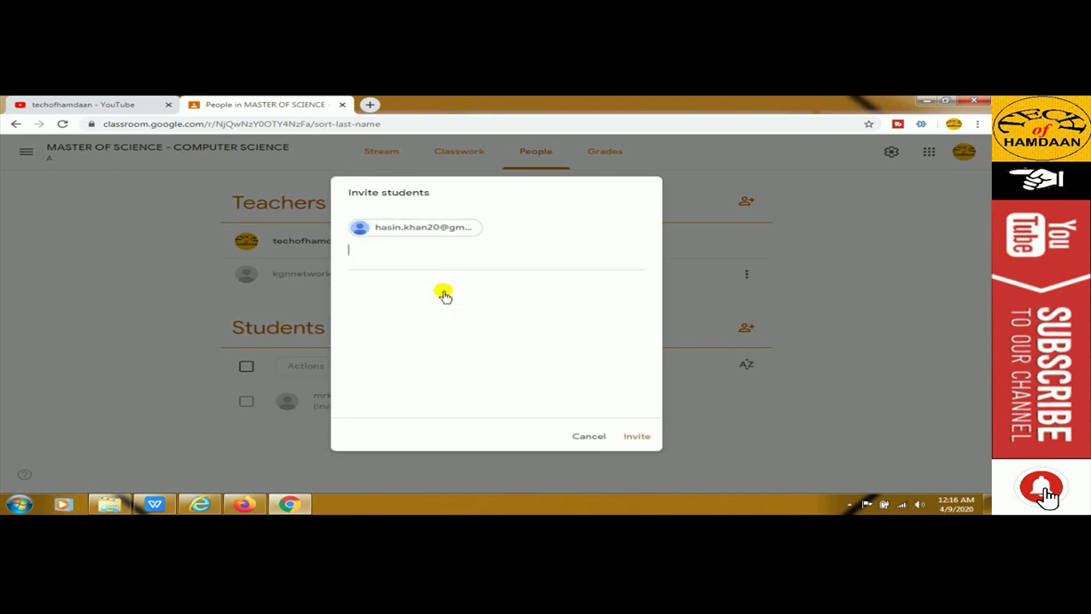
left_click(636, 438)
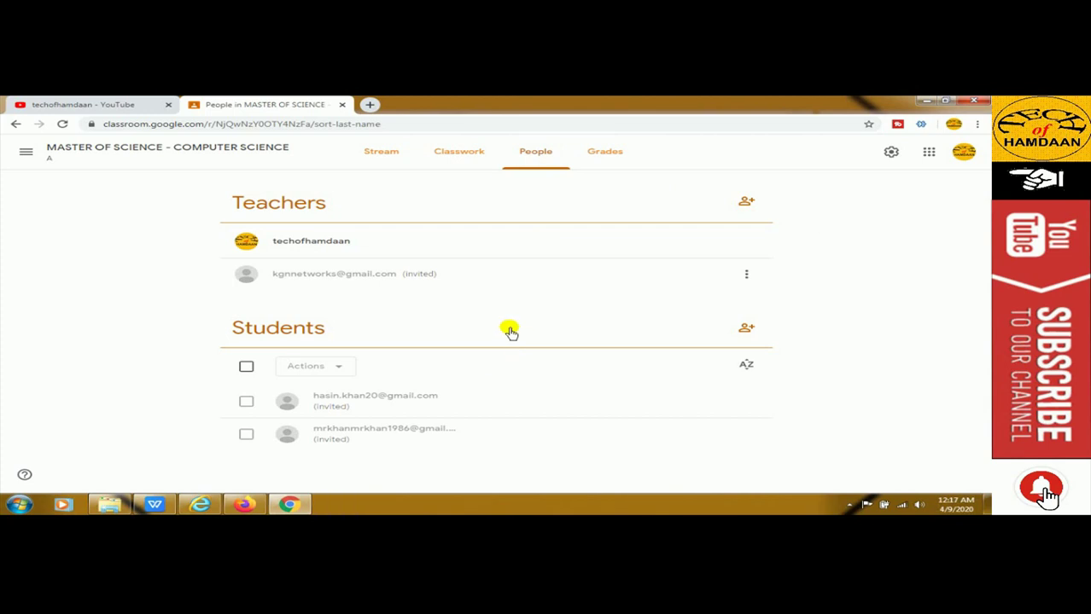
left_click(381, 153)
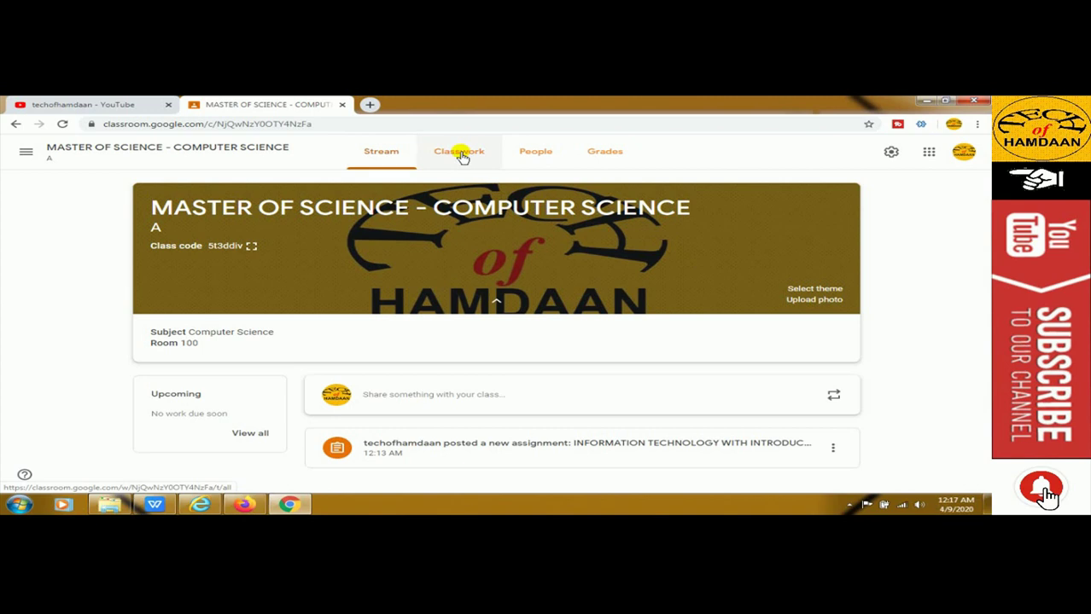
Review the class's Classwork, People and Grades pages, then return to the Stream
left_click(461, 153)
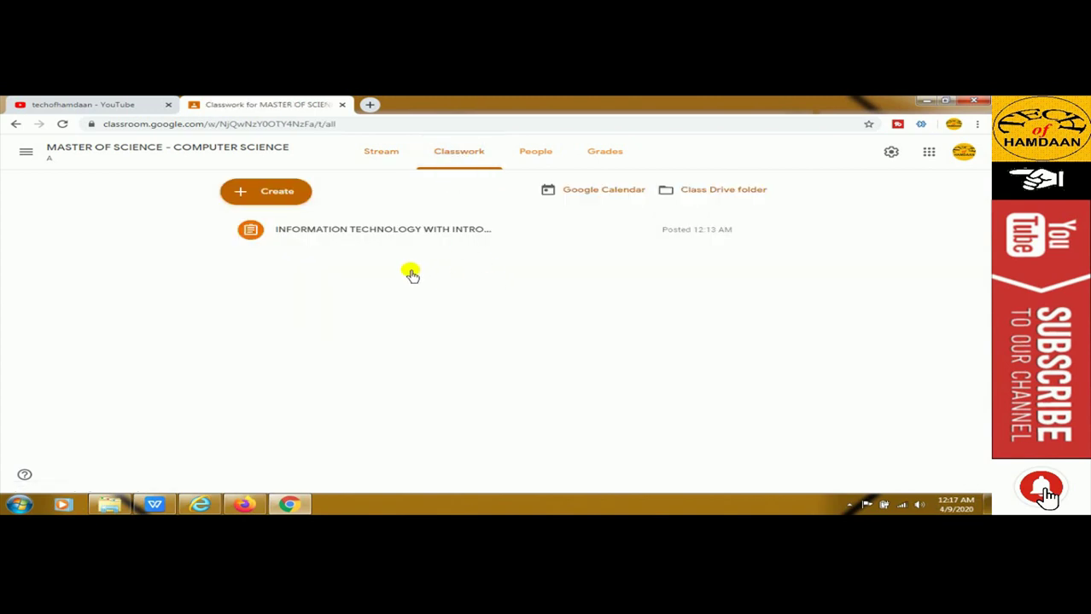
left_click(535, 153)
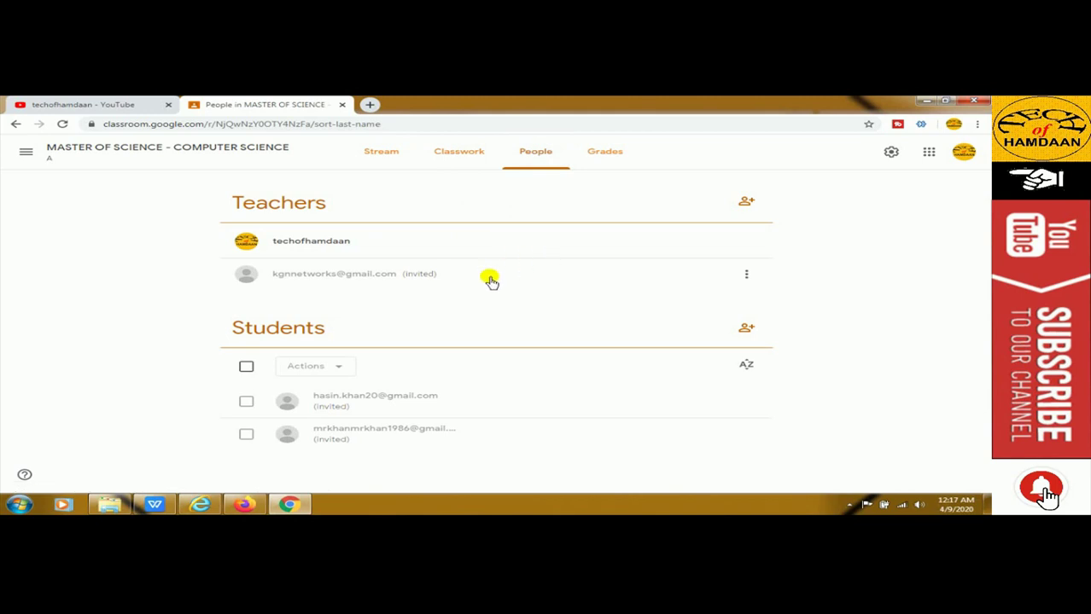
left_click(597, 157)
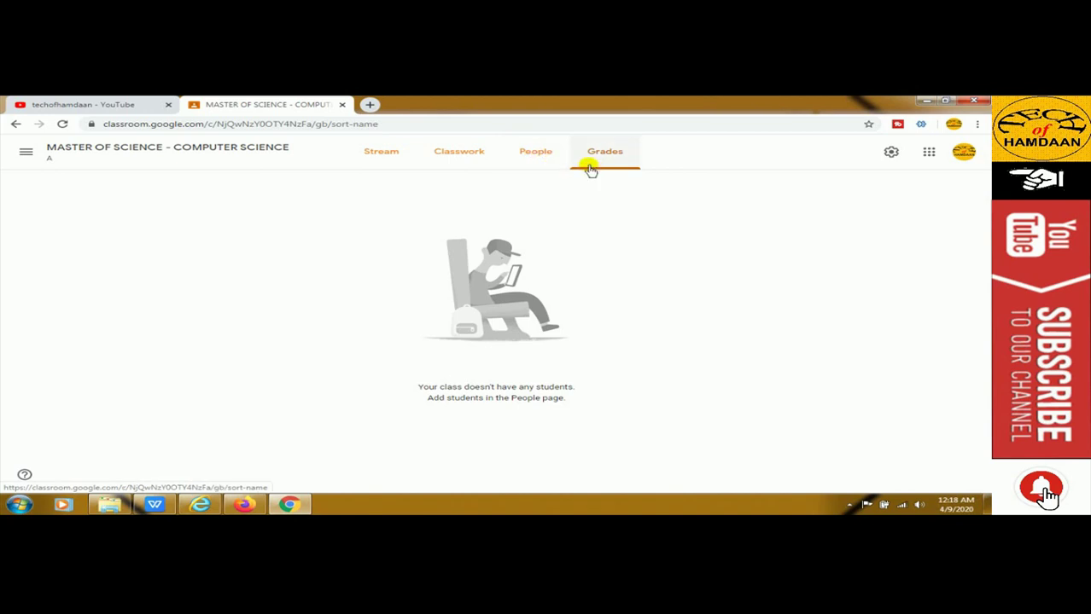
left_click(380, 156)
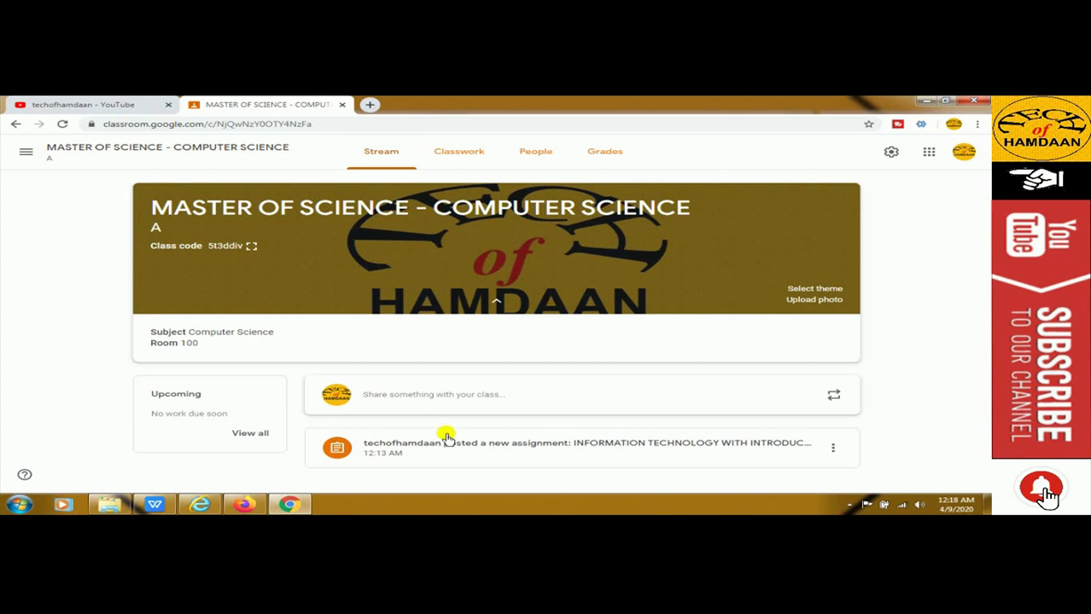
Revisit Classwork and People, highlight the second student's email, and bring Firefox forward
left_click(445, 160)
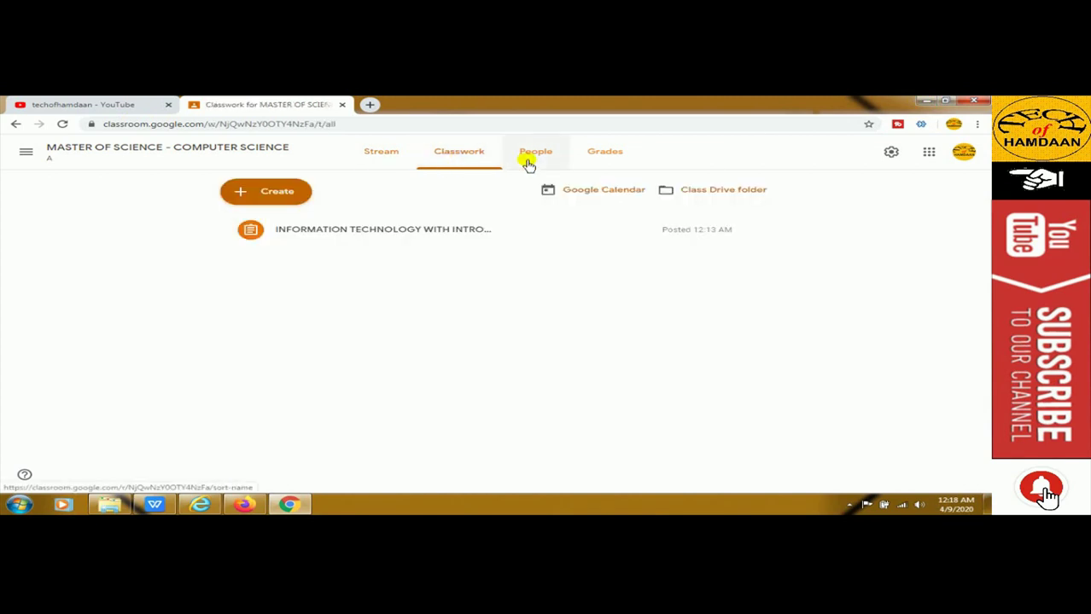
left_click(528, 162)
left_click_drag(321, 432, 403, 434)
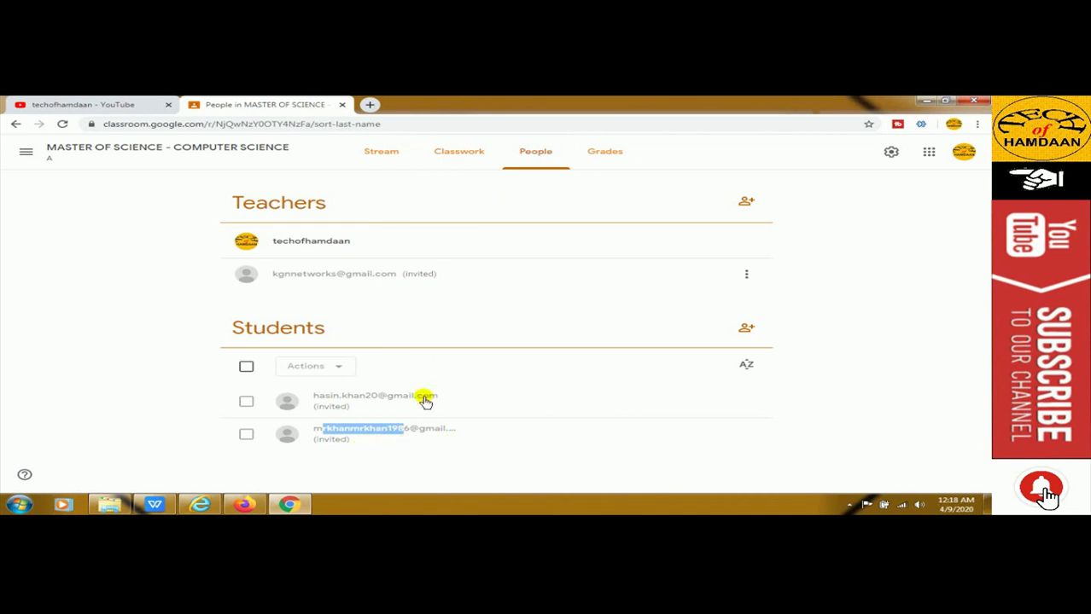
left_click(245, 504)
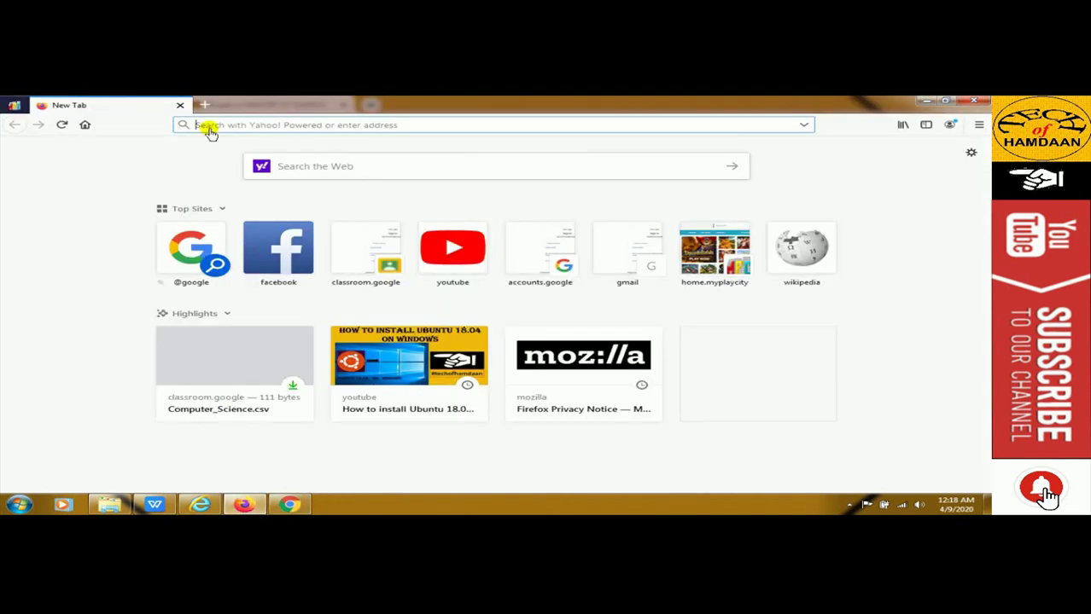
Sign in to classroom.google.com as the invited student account, declining to save the login
type("classroom.google.com/")
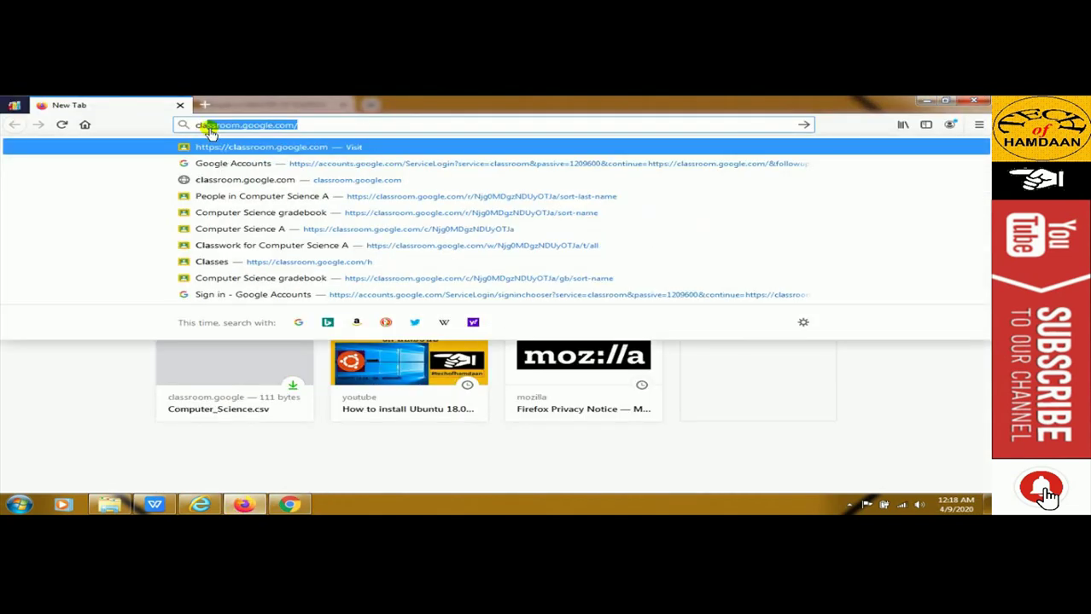
key("Return")
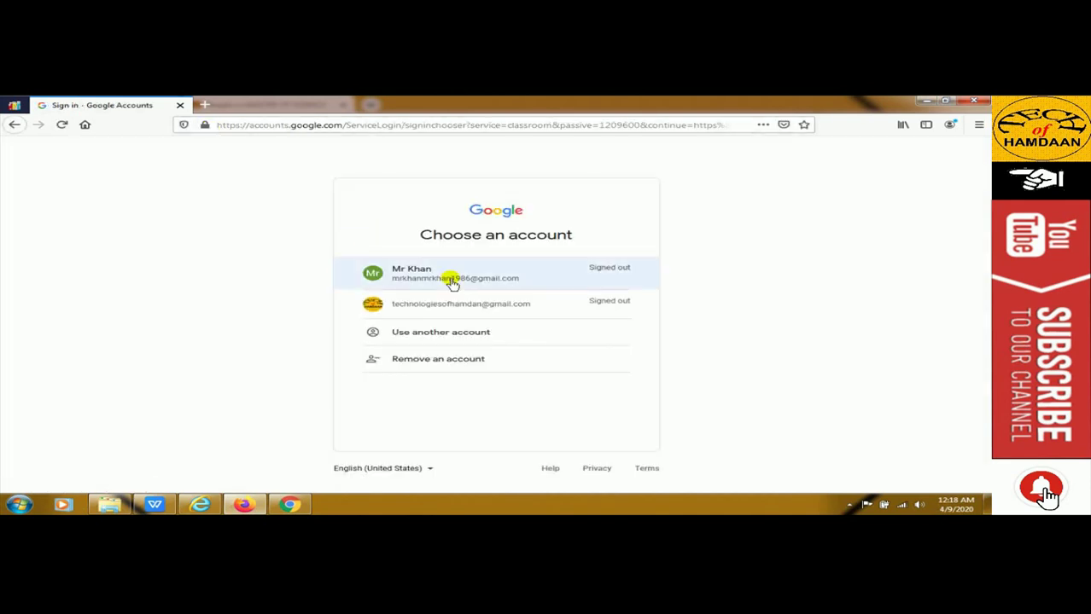
left_click(431, 278)
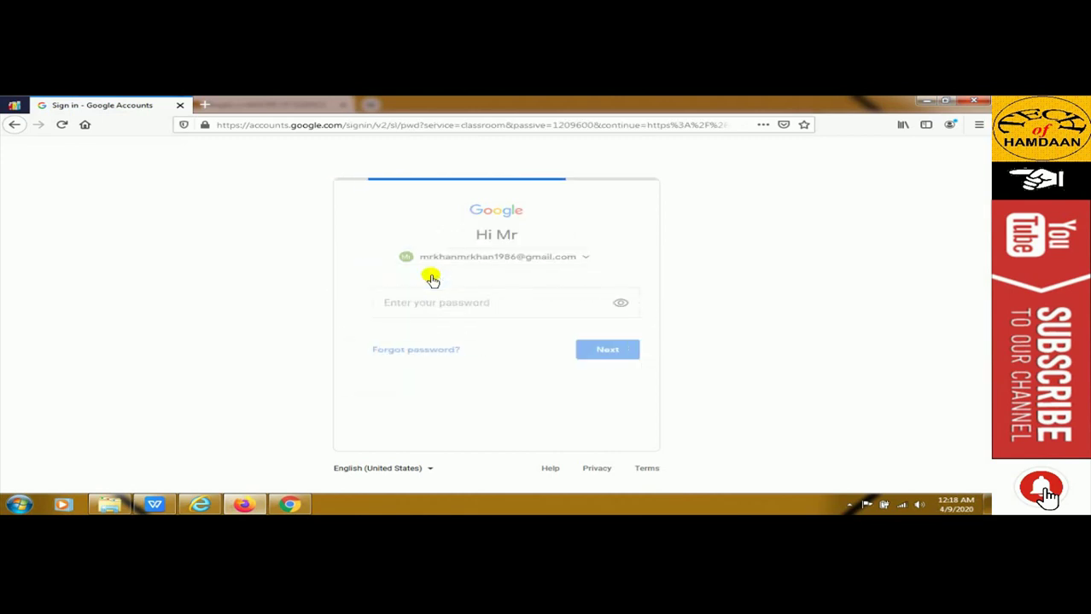
type("•••••••••••")
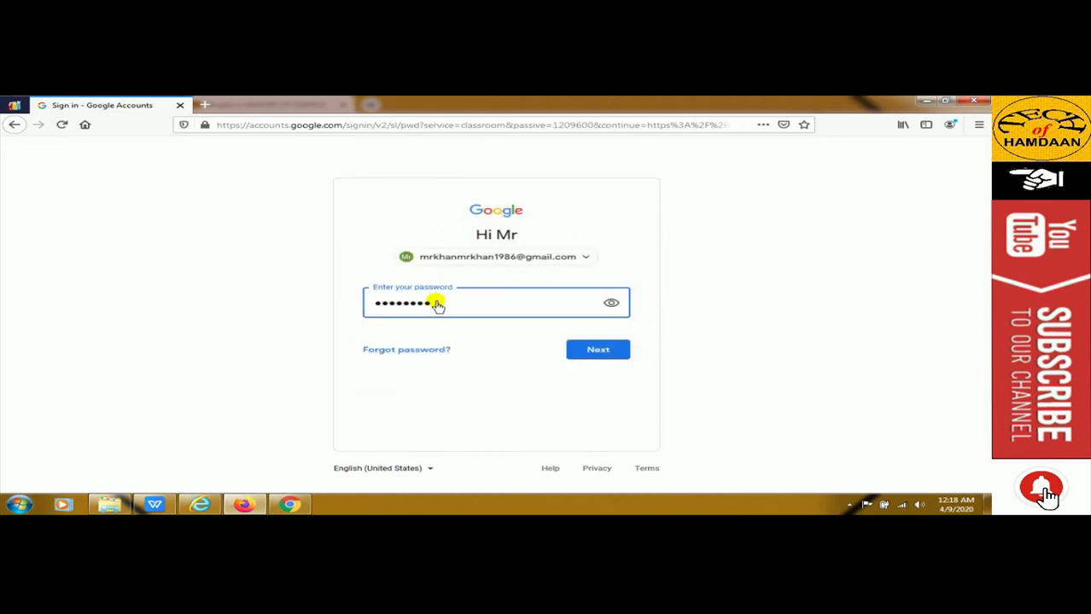
type("••")
key("Return")
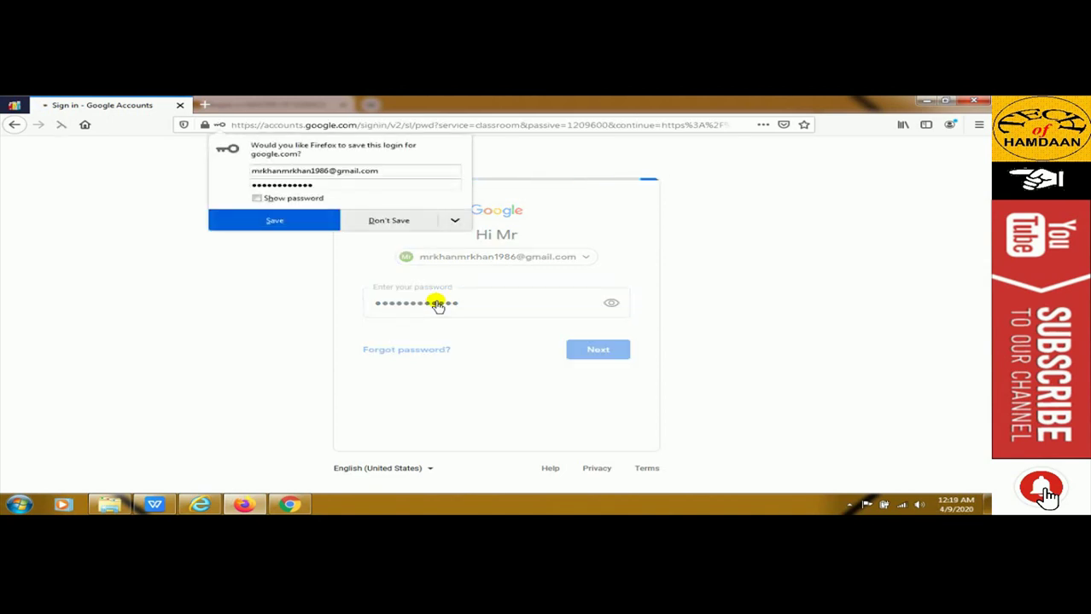
left_click(398, 221)
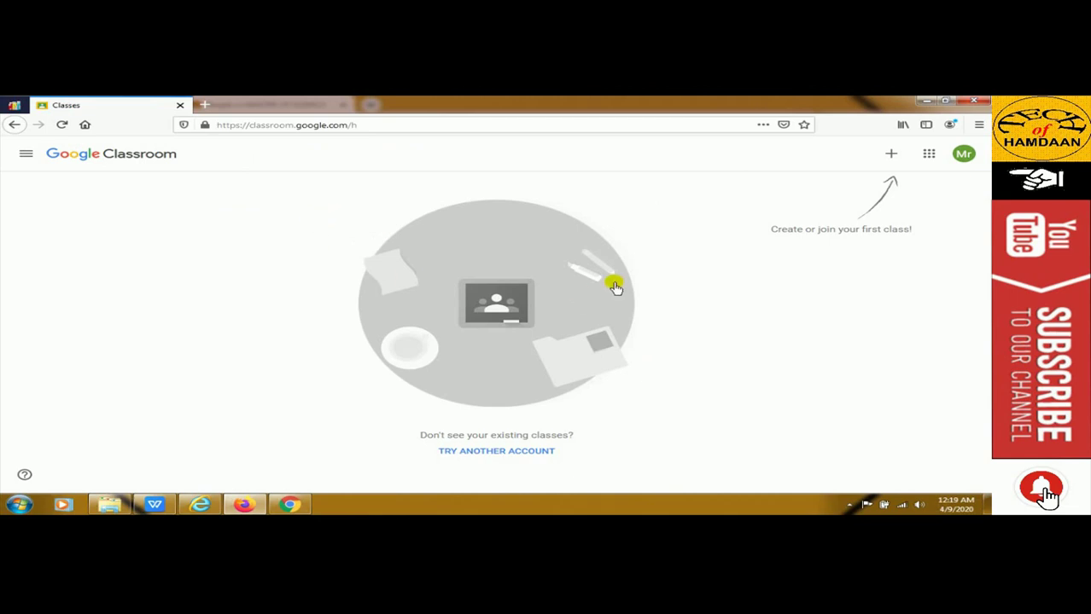
Start Join class as the student and copy the class code from the teacher's Stream
left_click(891, 153)
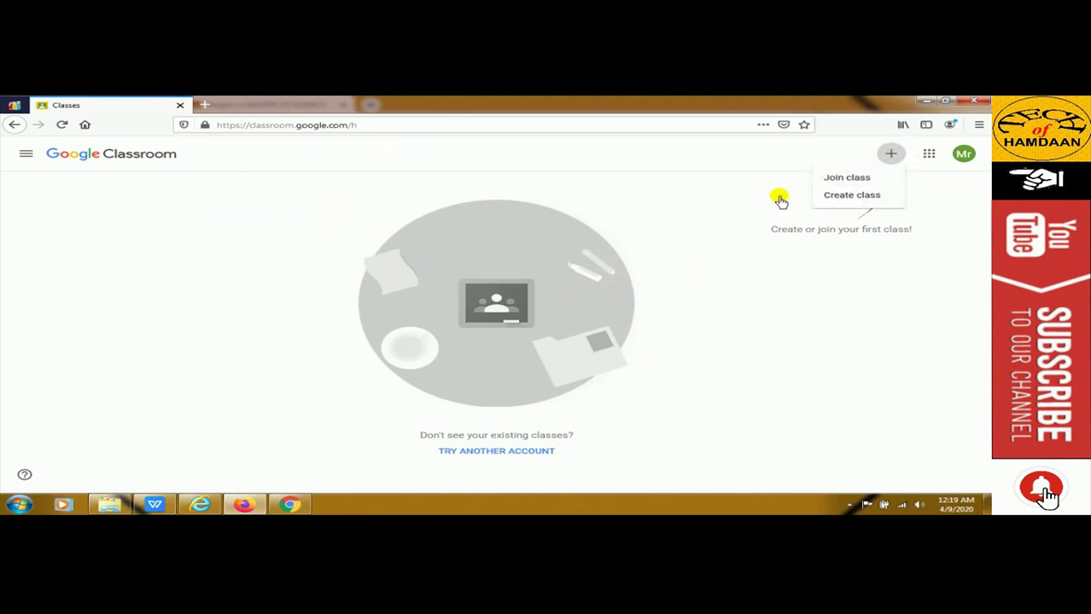
left_click(842, 179)
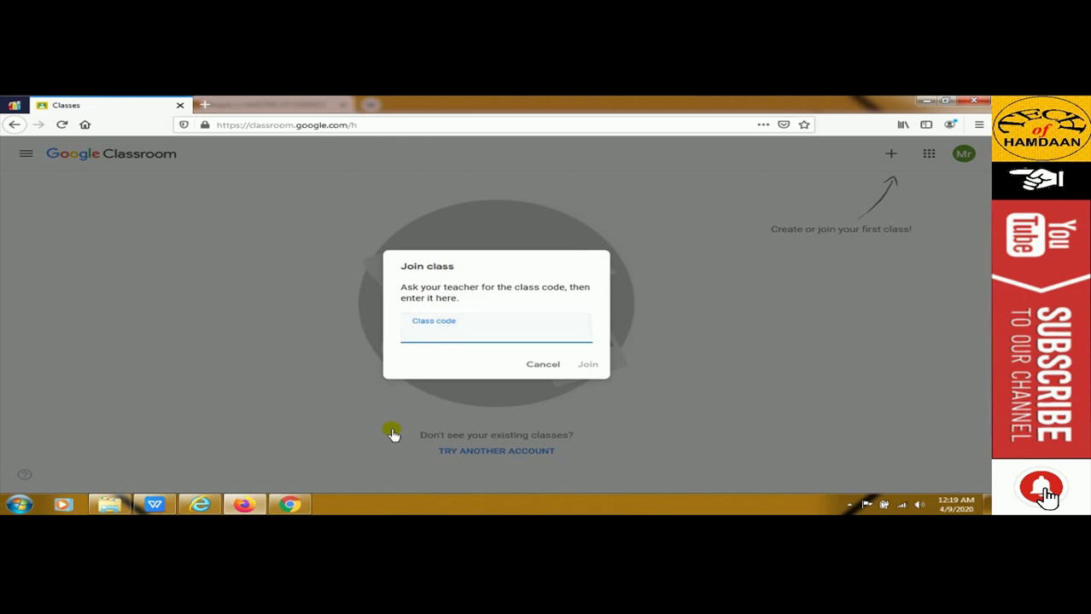
left_click(289, 505)
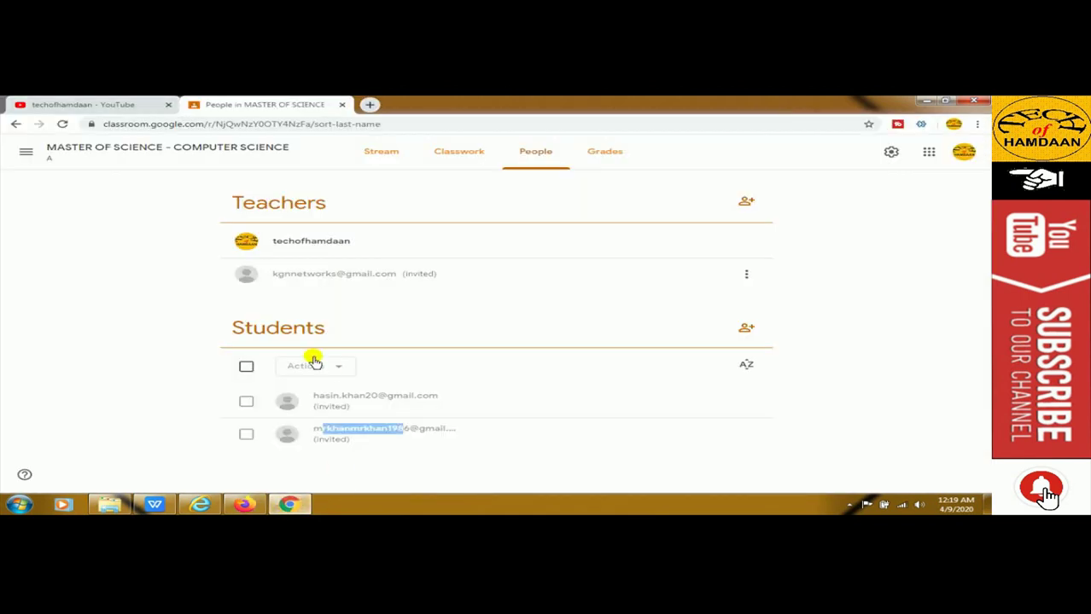
left_click(381, 151)
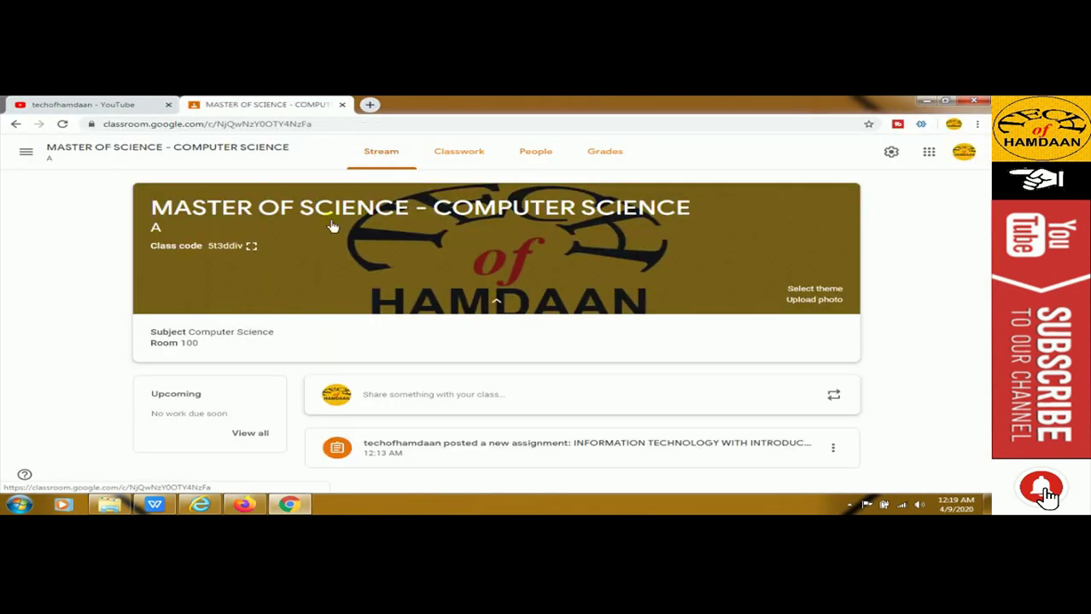
triple_click(222, 249)
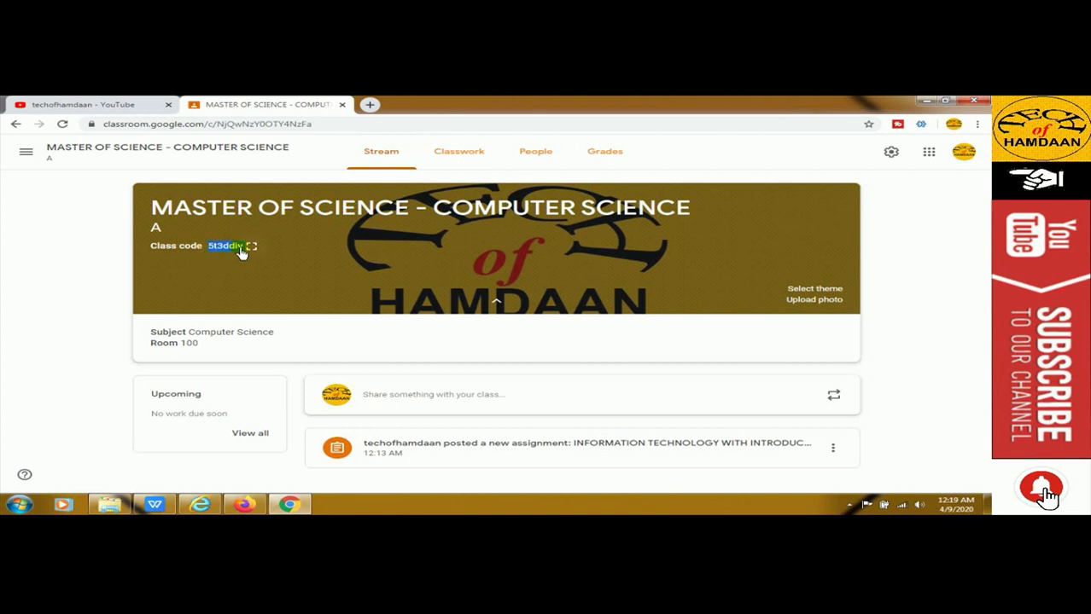
right_click(223, 249)
left_click(246, 255)
Paste the code into Class code and join MASTER OF SCIENCE - COMPUTER SCIENCE
left_click(244, 506)
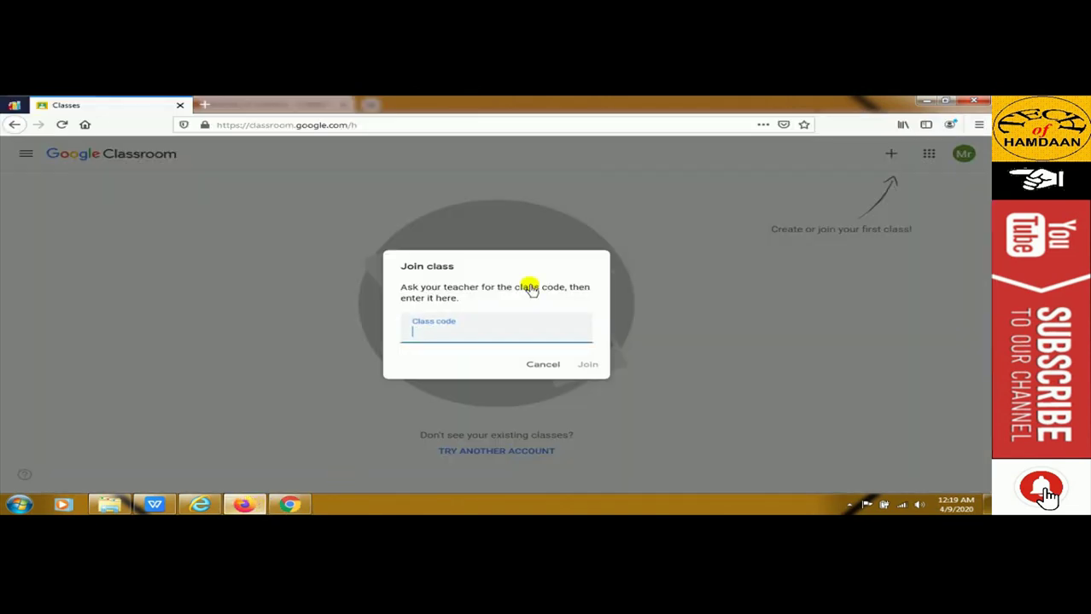
right_click(437, 335)
left_click(472, 378)
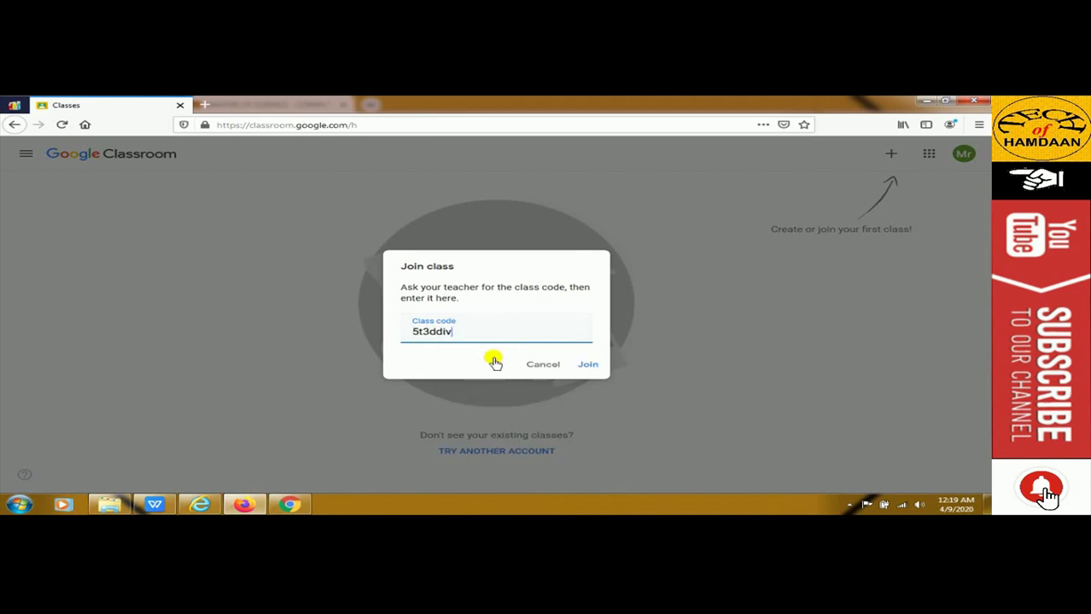
left_click(586, 365)
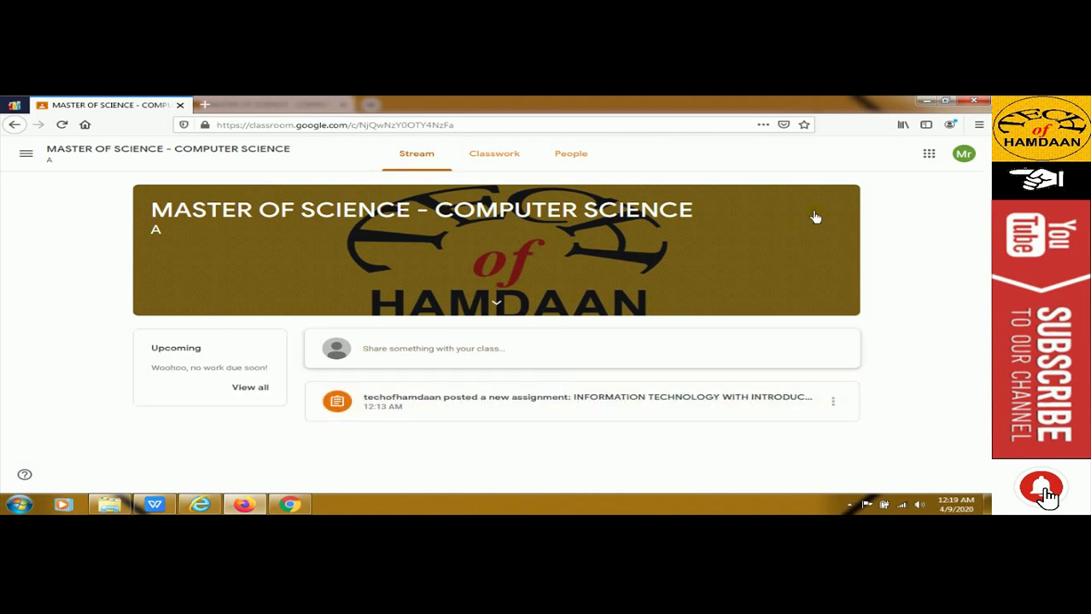
left_click(962, 157)
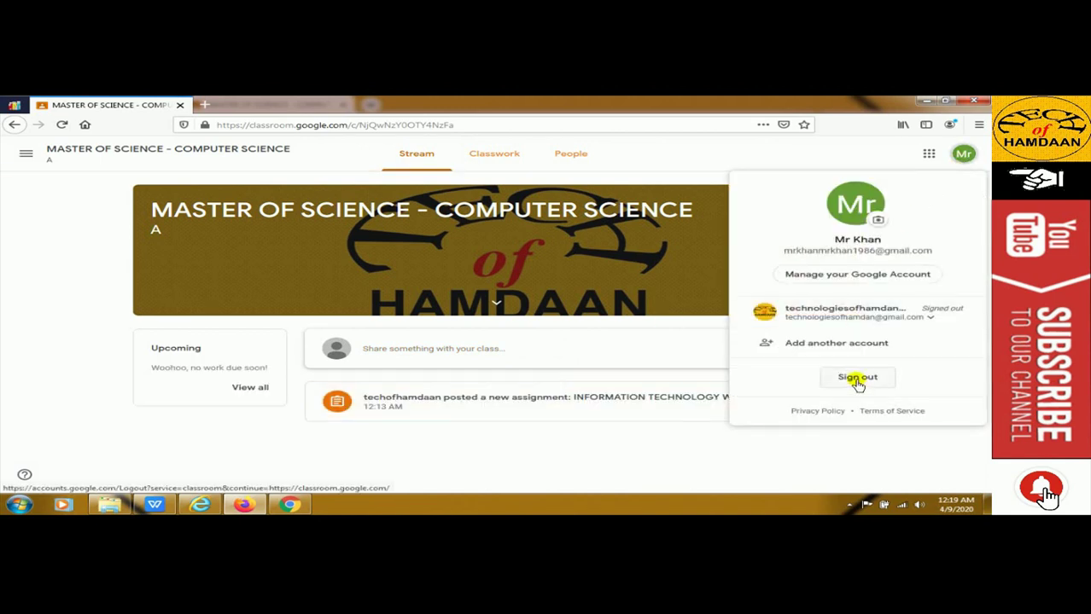
Sign the student out of Classroom and go to gmail.com
left_click(856, 378)
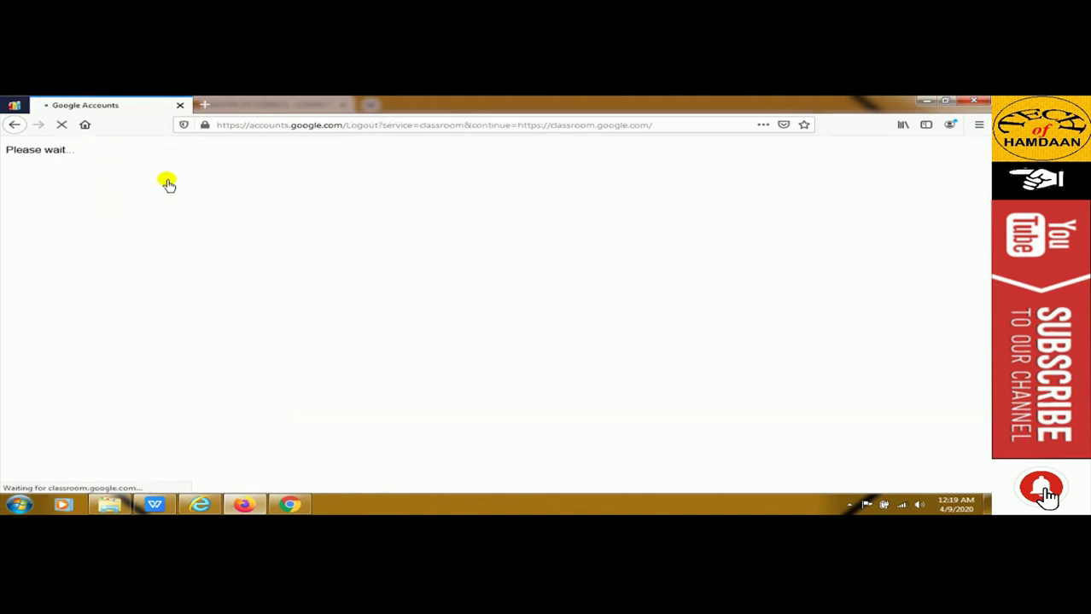
left_click(344, 131)
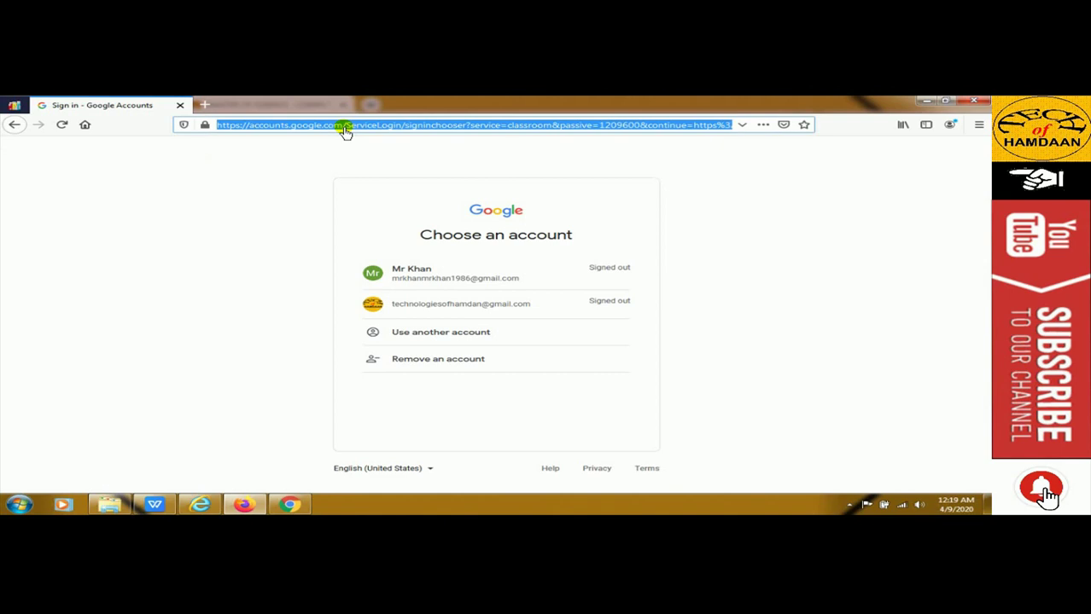
type("gmail.com")
key("Return")
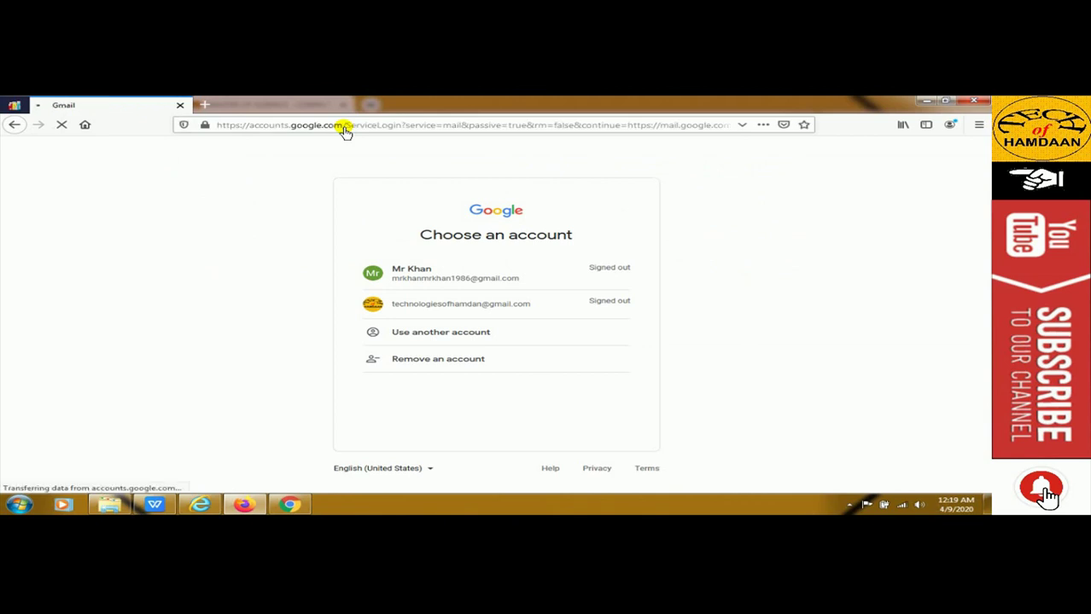
Sign in to Gmail as the student account, declining to save the login
left_click(428, 274)
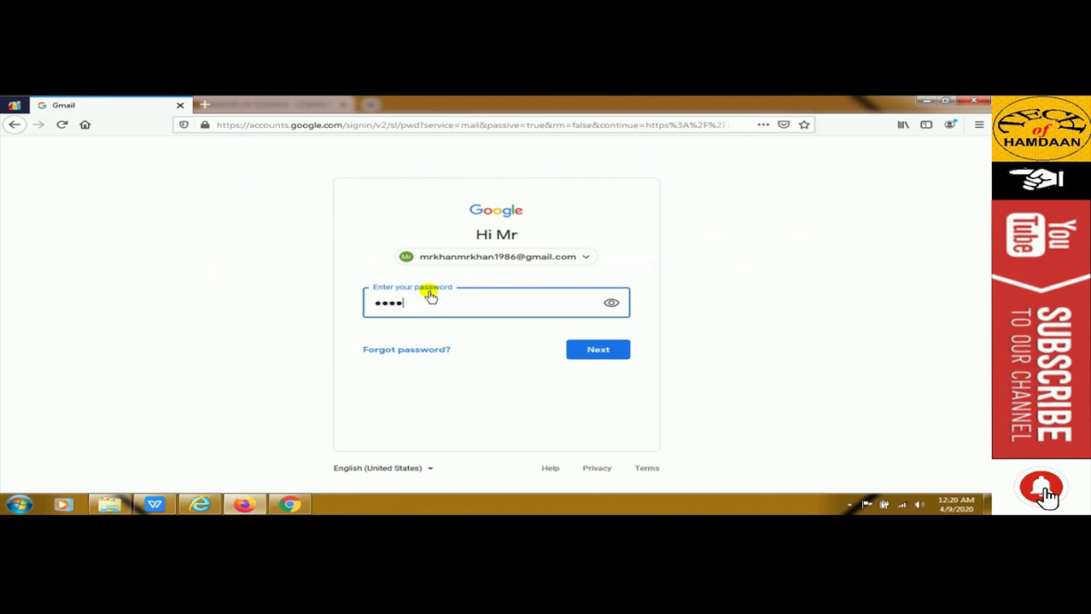
key("BackSpace")
key("BackSpace")
key("BackSpace")
key("BackSpace")
key("BackSpace")
key("BackSpace")
type("***")
left_click(597, 349)
left_click(405, 223)
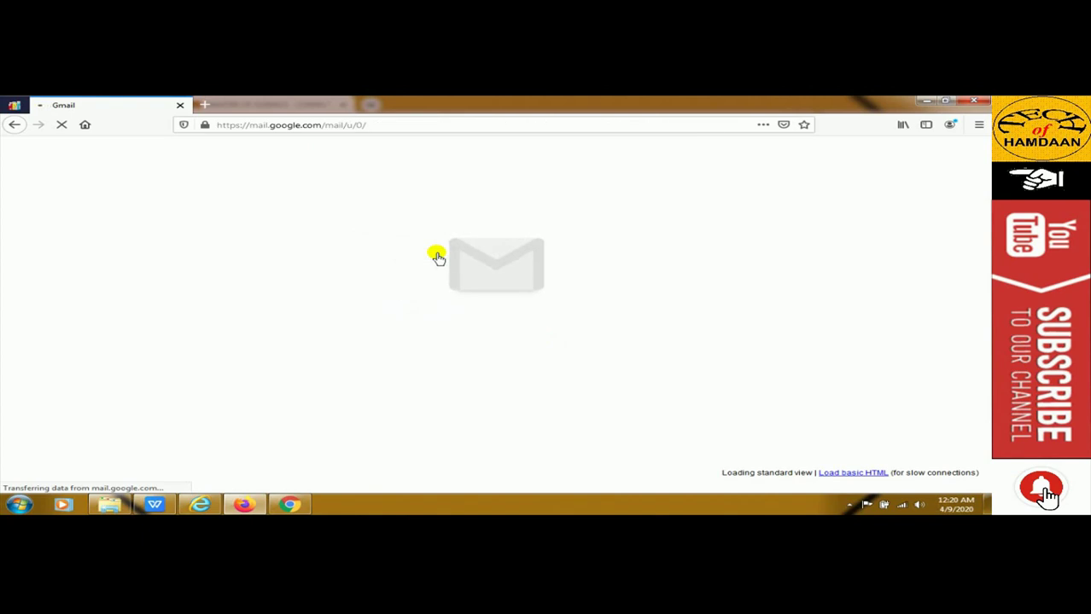
Open the MASTER OF SCIENCE - COMPUTER SCIENCE A invitation email and scroll to its Join button
left_click(289, 505)
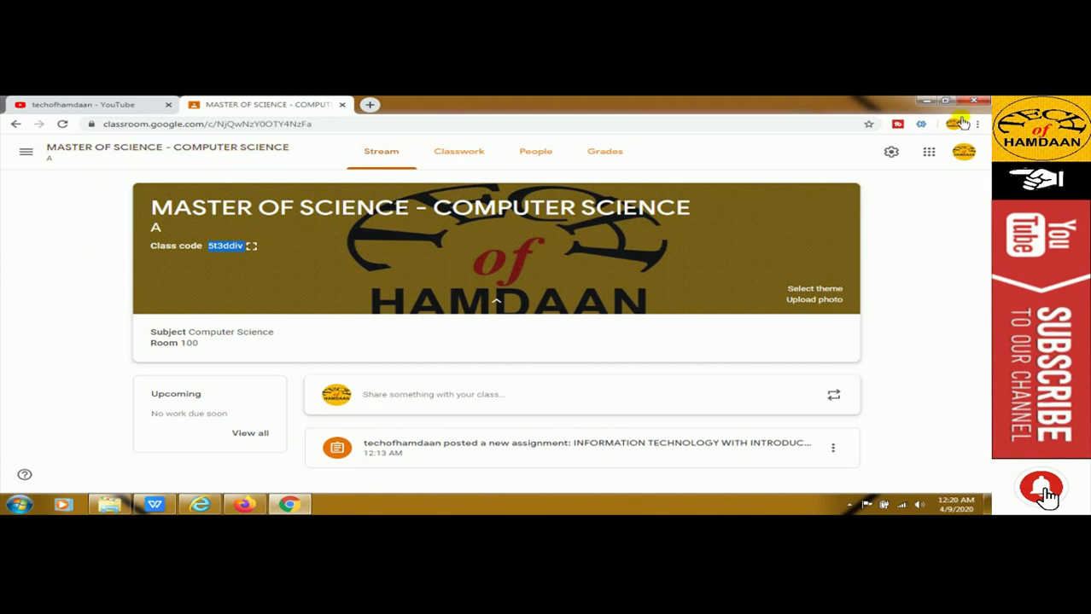
left_click(244, 506)
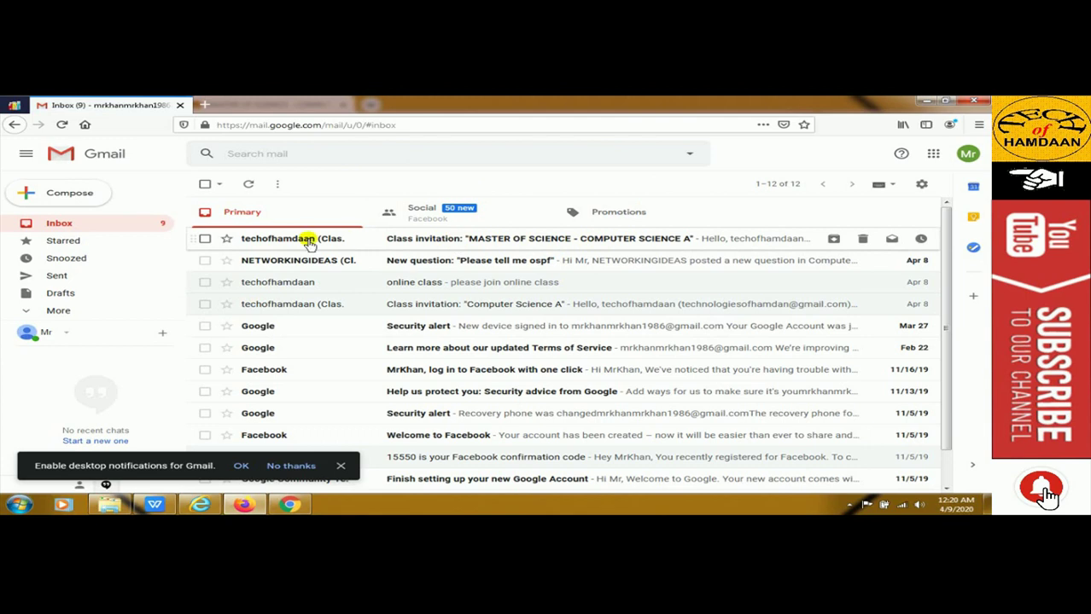
mouse_move(309, 244)
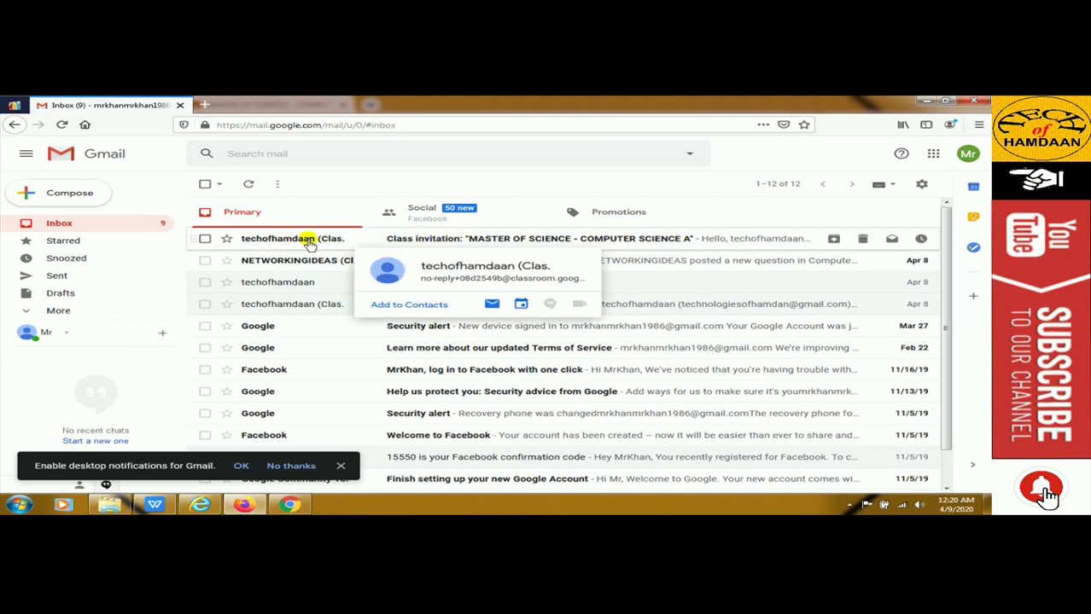
left_click(309, 243)
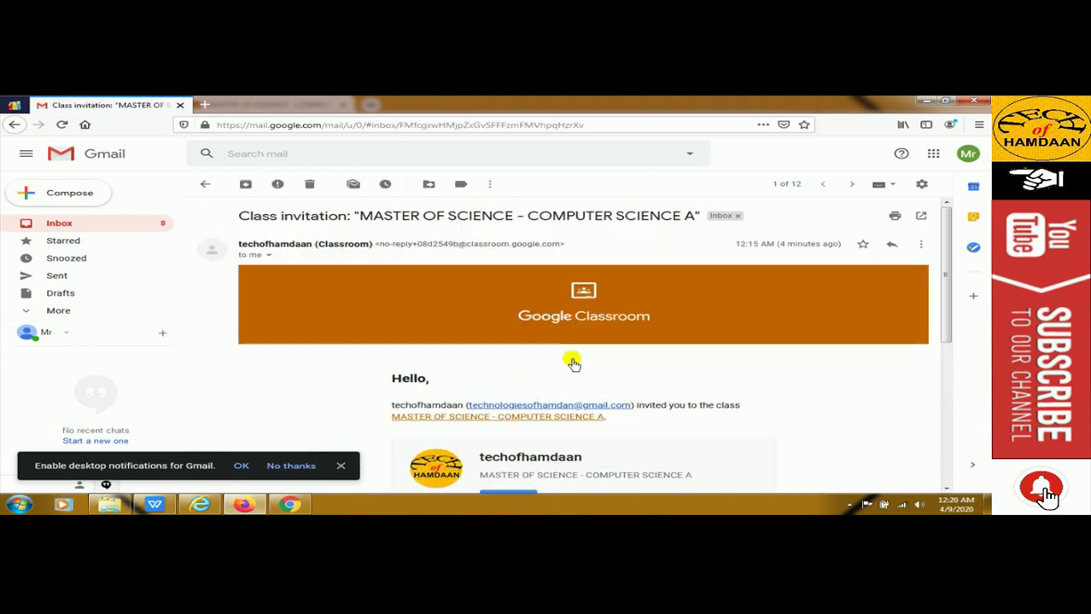
scroll(611, 357, "down", 3)
left_click(291, 466)
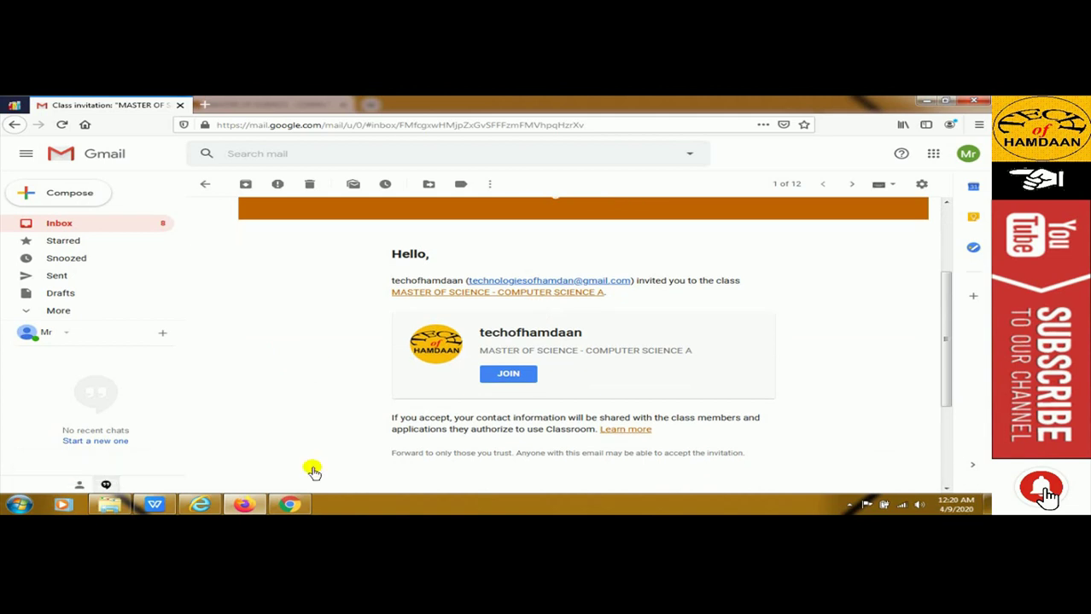
scroll(556, 367, "down", 2)
scroll(557, 367, "down", 1)
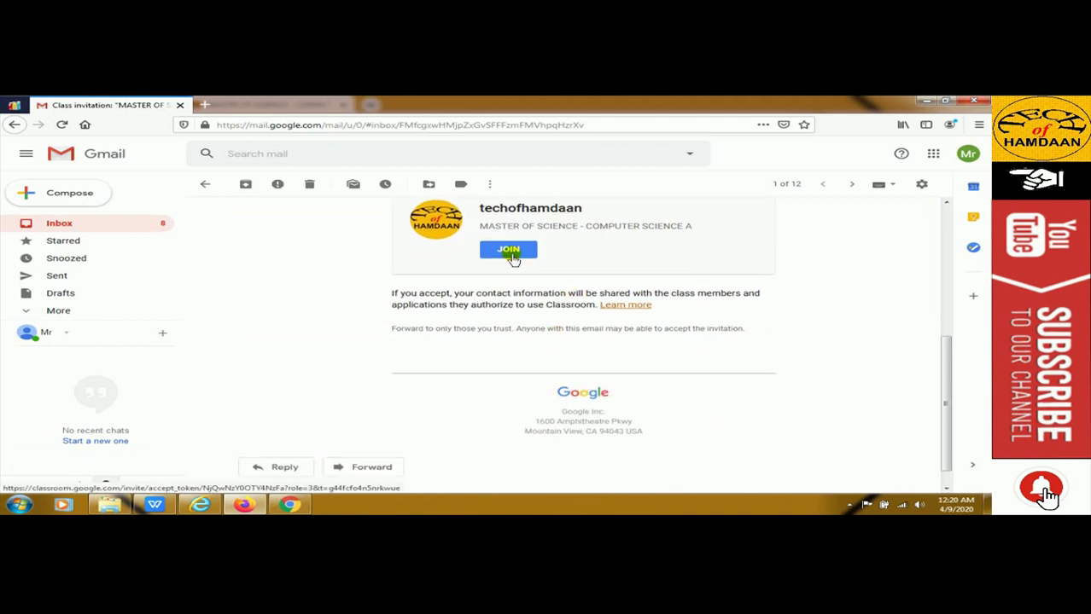
Join the class from the invitation and open the posted assignment, dismissing the comments tip
left_click(510, 250)
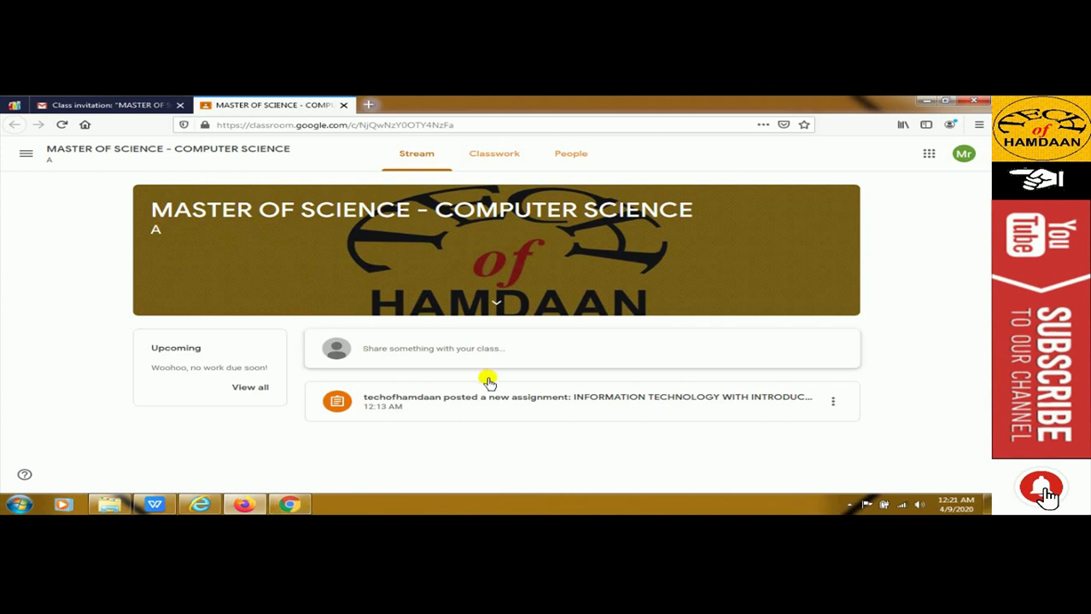
left_click(570, 415)
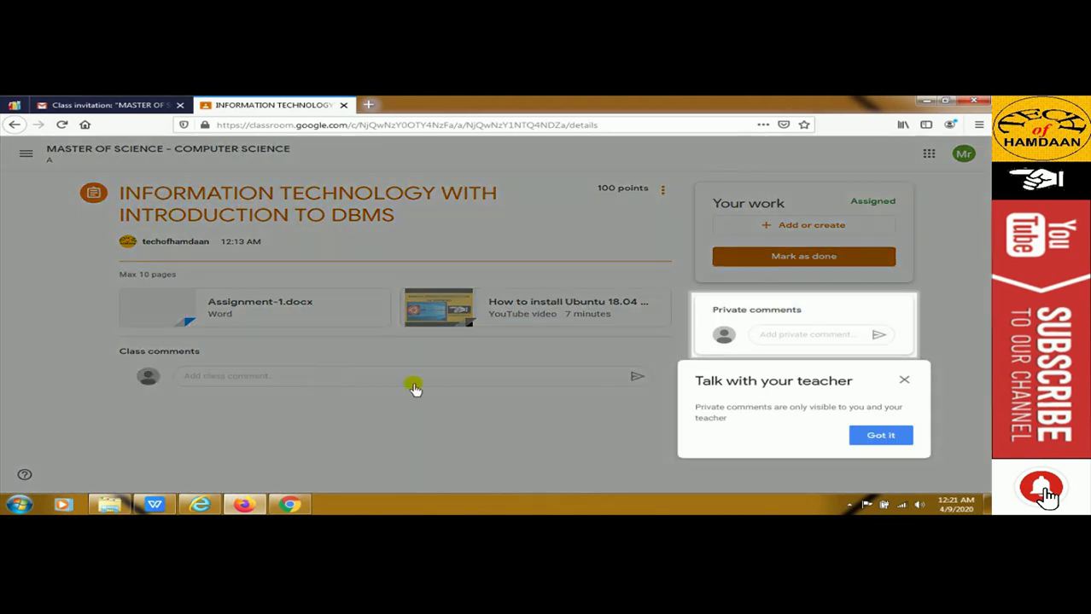
left_click(881, 435)
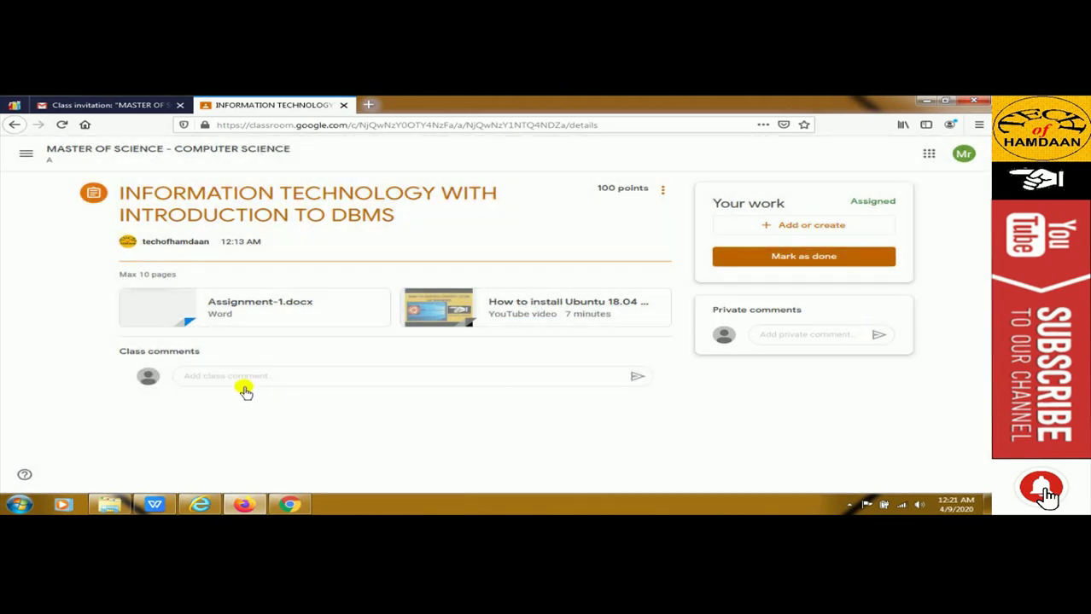
Post the class comment 'what is this' on the assignment, then switch to the teacher's window
left_click(244, 379)
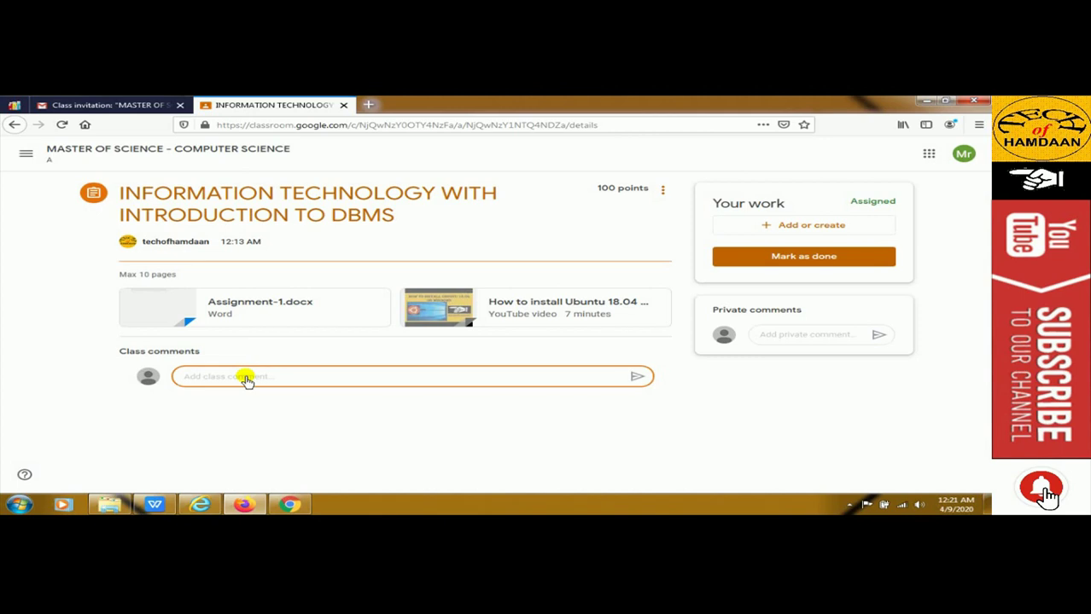
type("what is this")
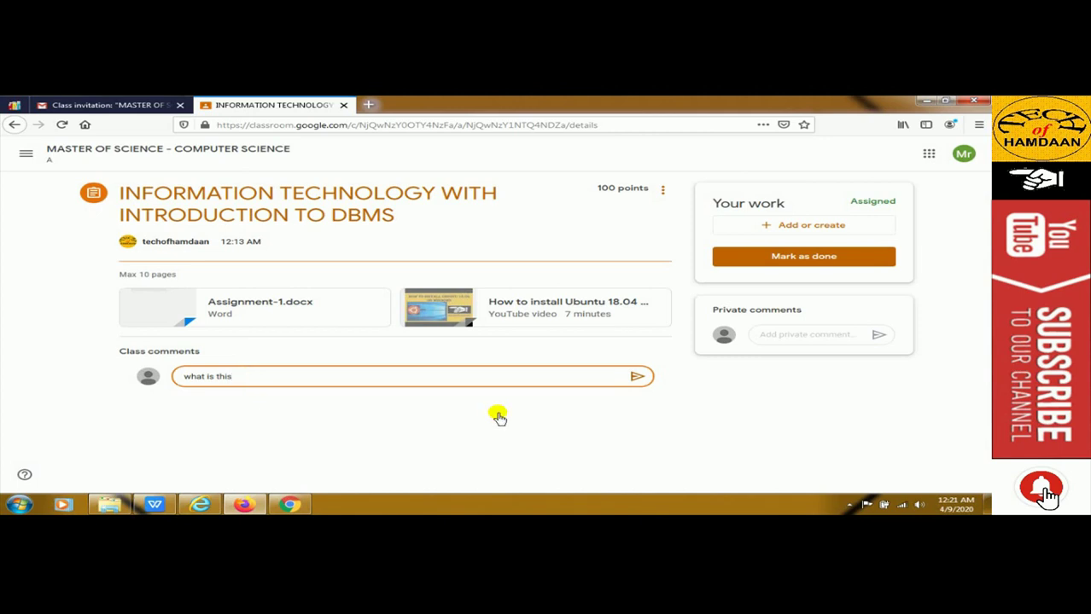
key("Return")
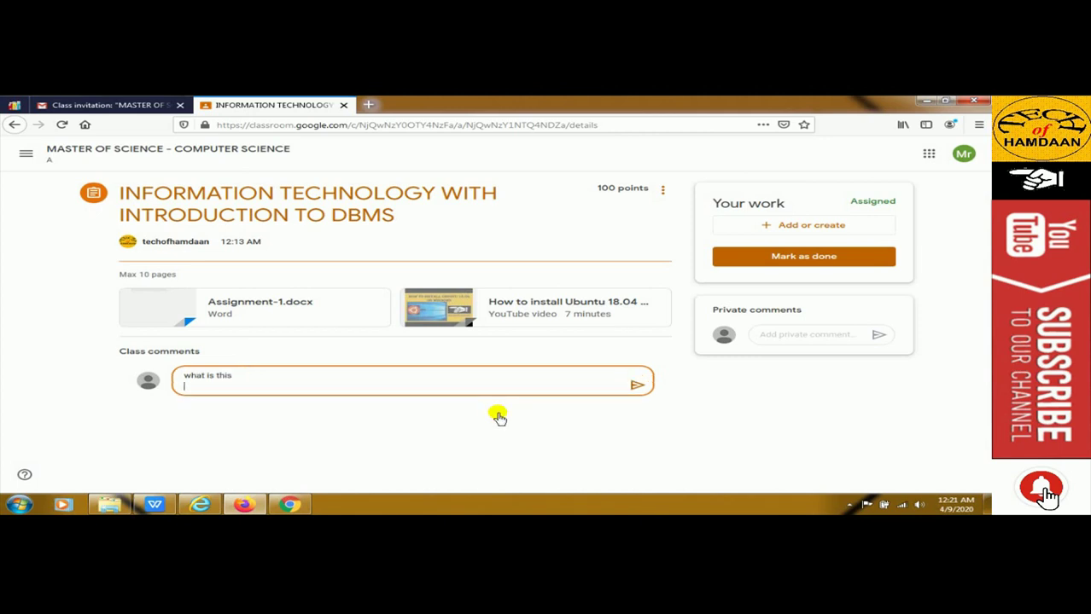
left_click(635, 385)
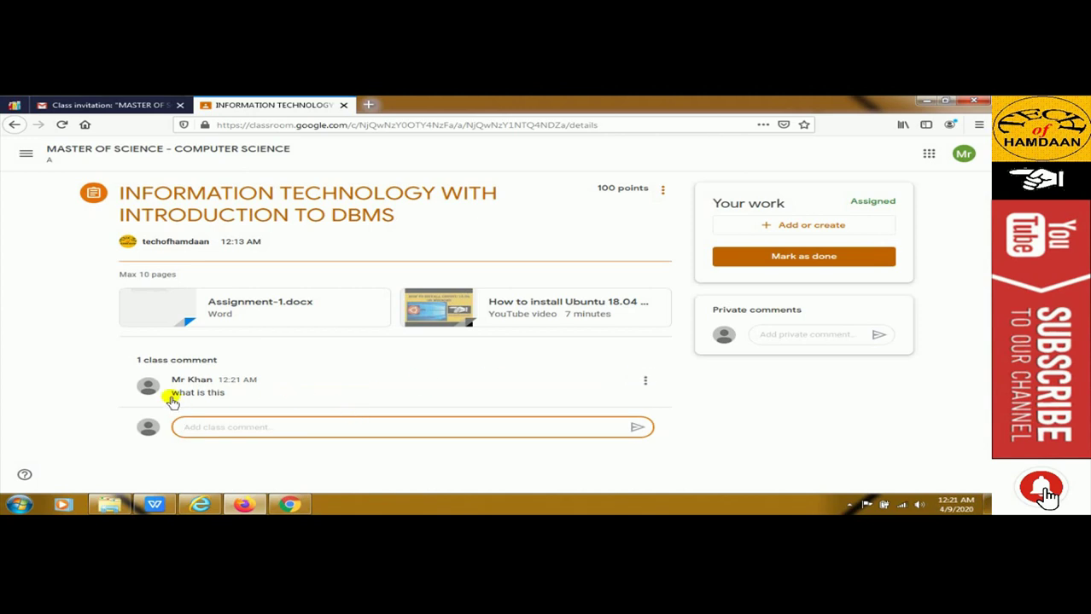
left_click(289, 504)
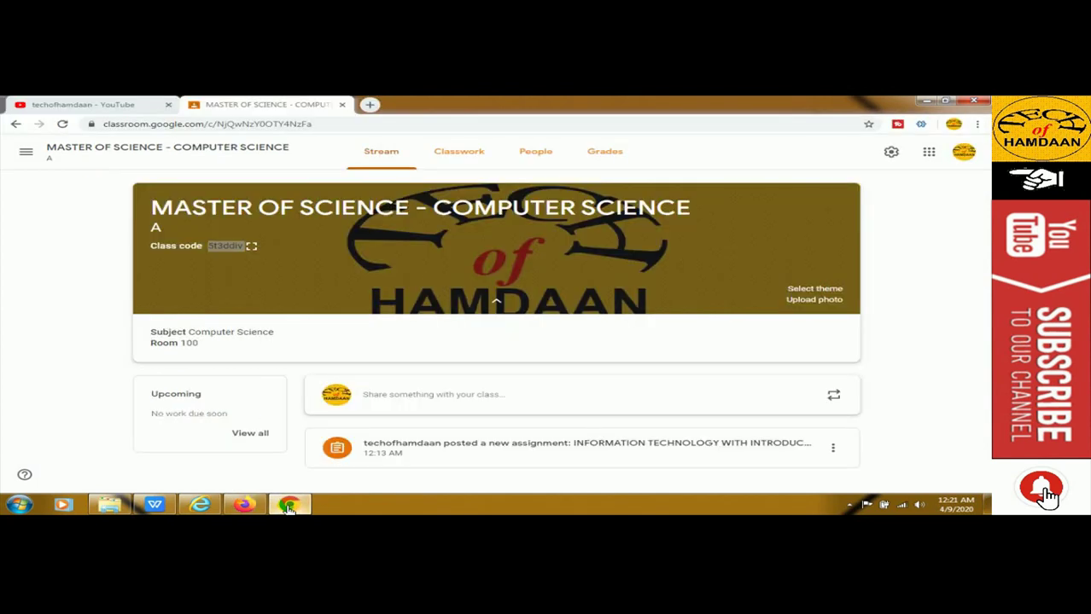
Expand the assignment in Classwork and check its Student work page
left_click(457, 156)
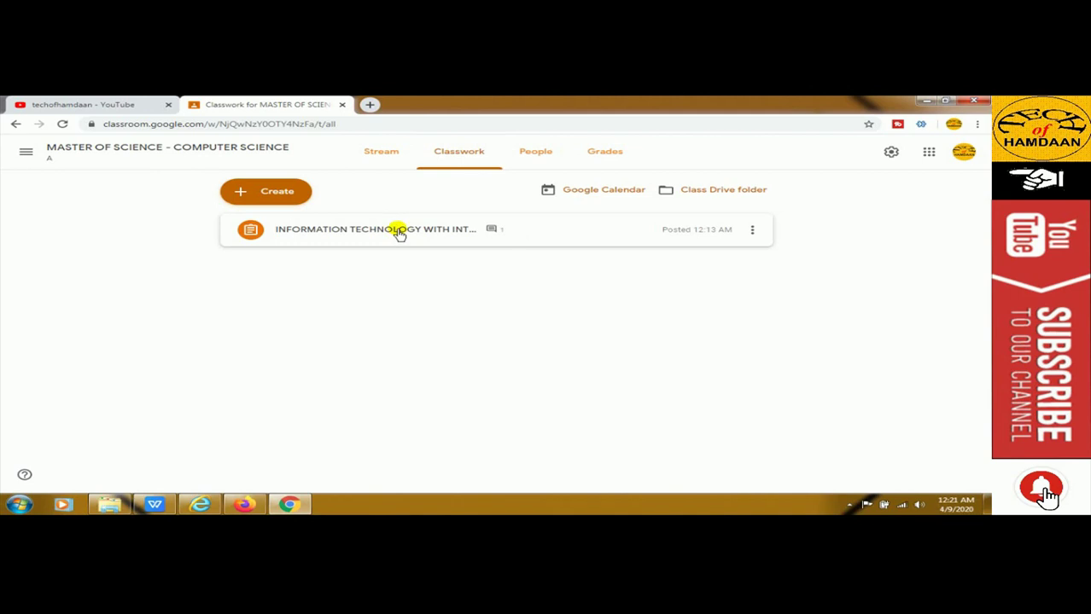
left_click(399, 233)
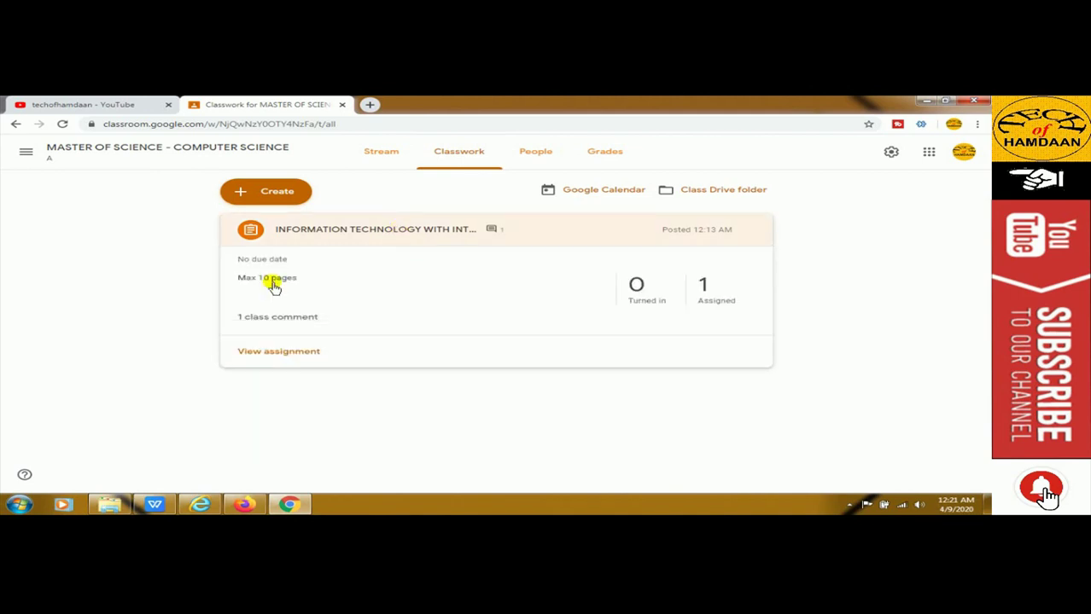
left_click(294, 353)
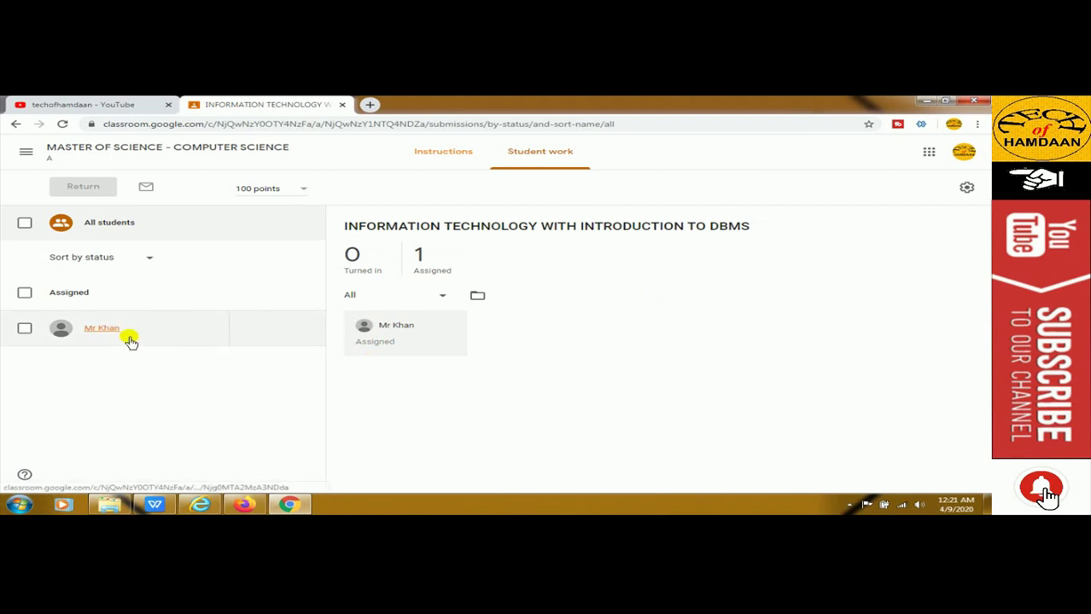
left_click(15, 123)
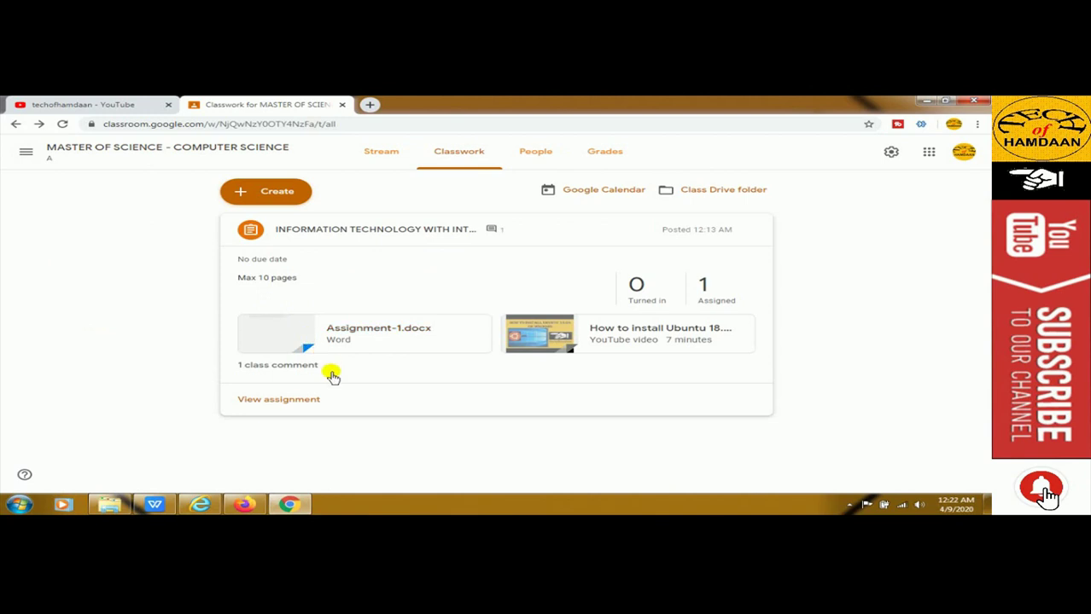
Reply 'this is class work' to the student's question in the assignment's class comments
left_click(284, 367)
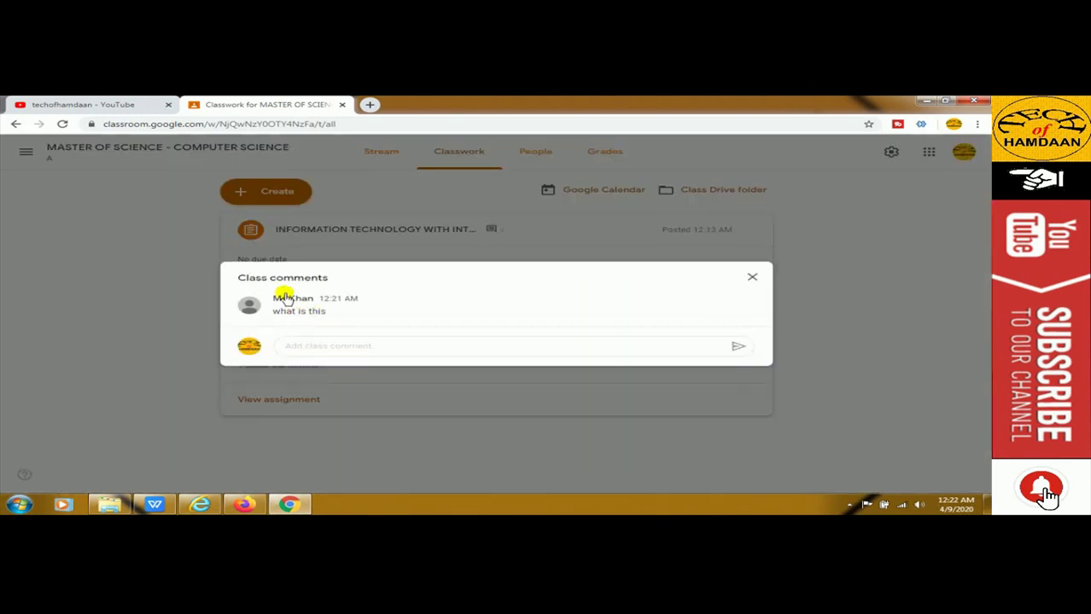
mouse_move(288, 314)
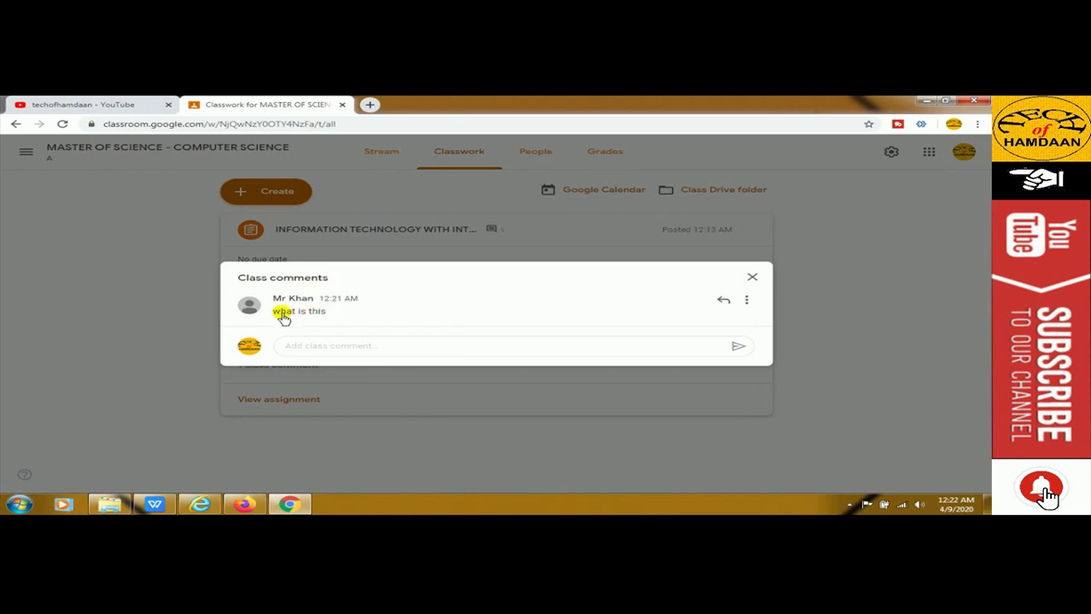
left_click_drag(276, 305, 363, 309)
left_click(289, 311)
left_click_drag(279, 312, 363, 324)
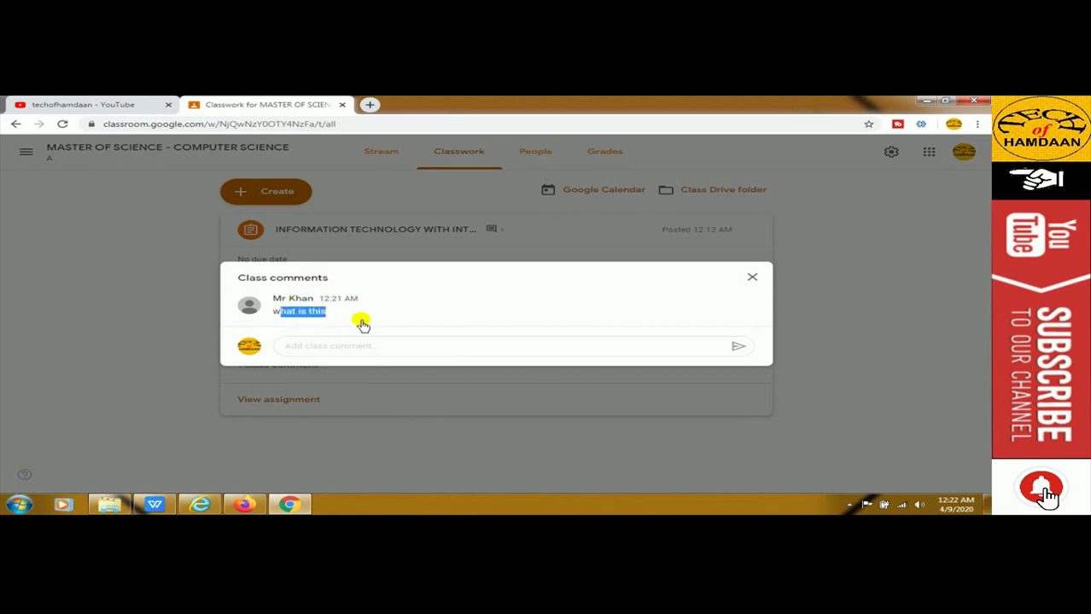
left_click(322, 348)
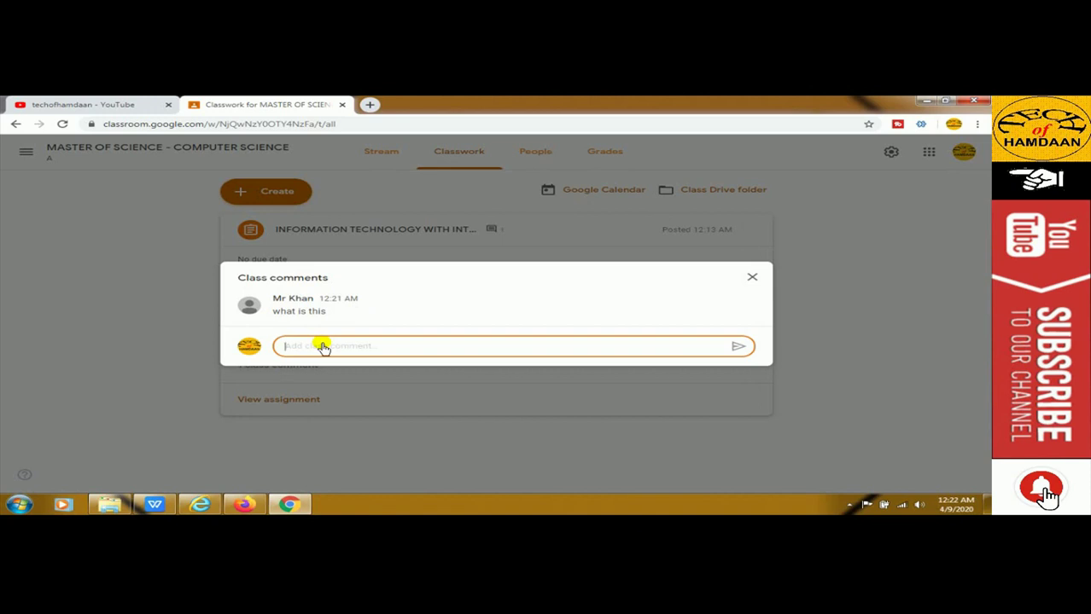
type("d")
type("this is class work")
left_click(737, 347)
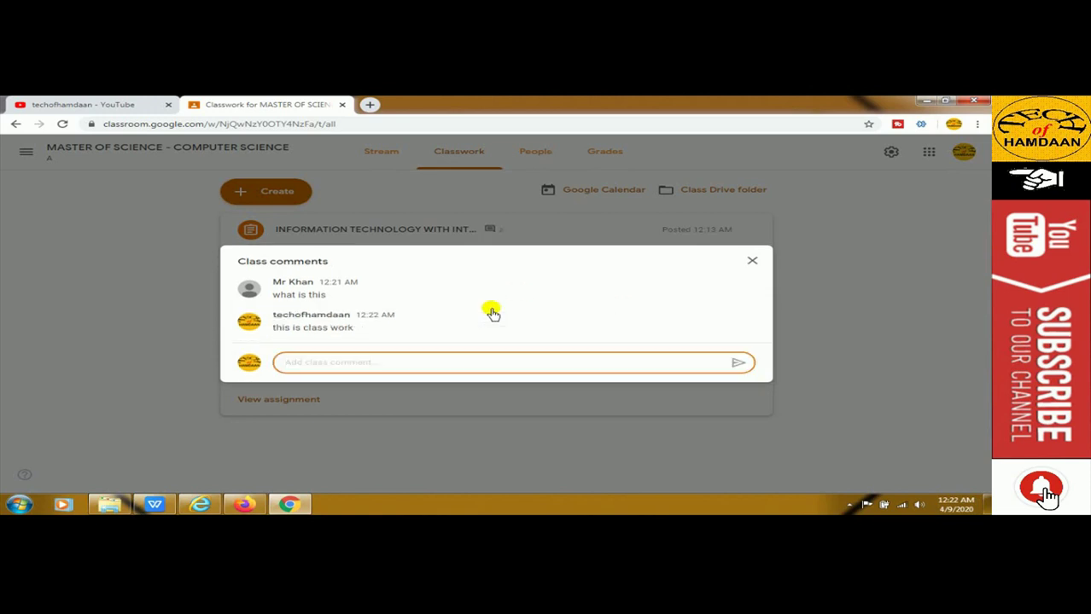
left_click(244, 507)
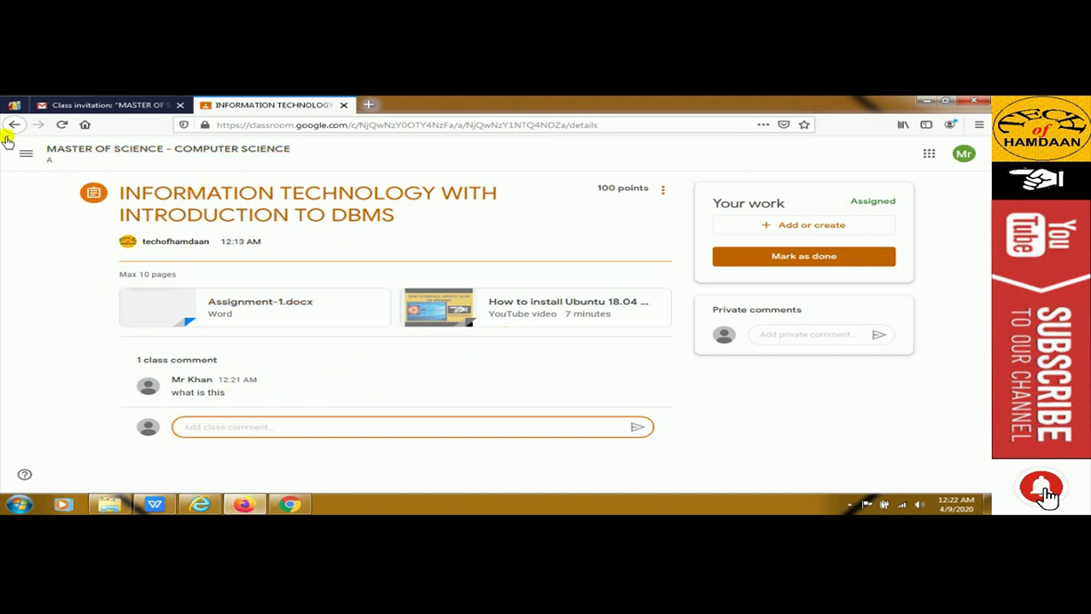
Reload the assignment page to see both class comments, including the reply 'this is class work'
left_click(60, 128)
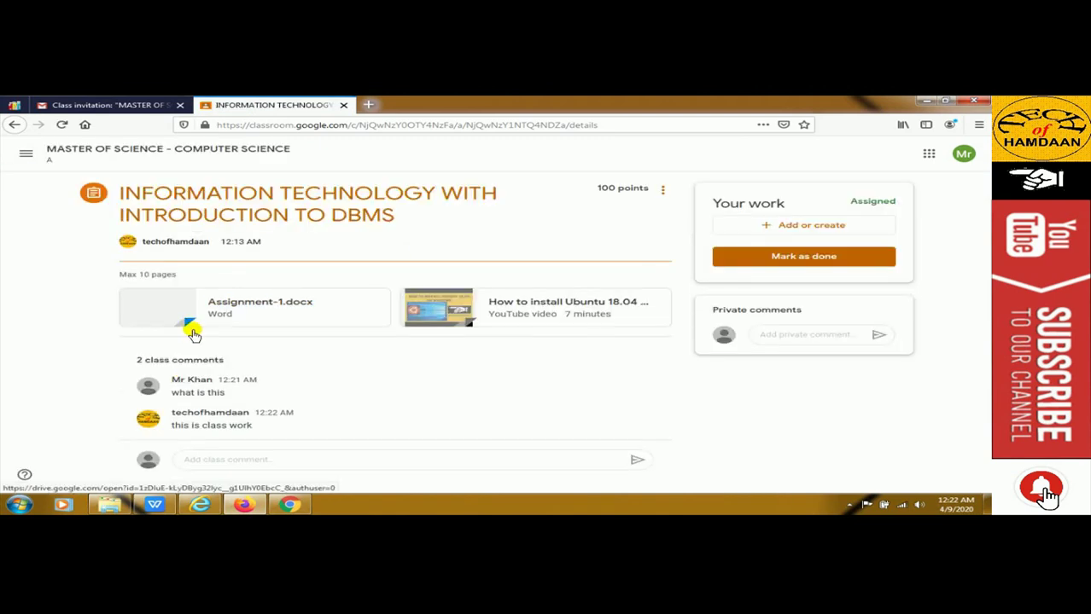
left_click_drag(174, 397, 244, 395)
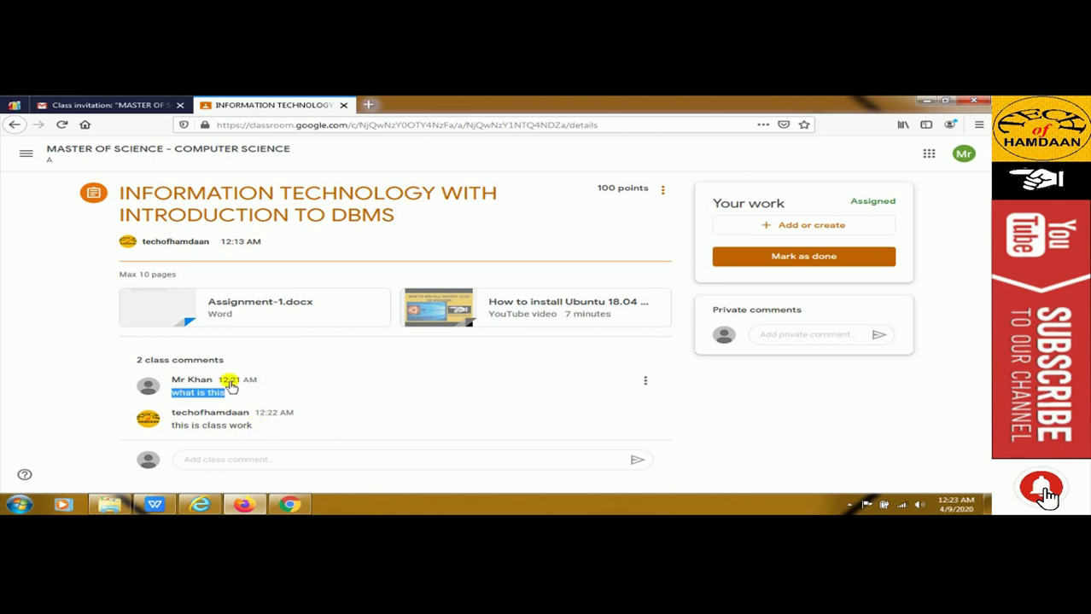
left_click(422, 411)
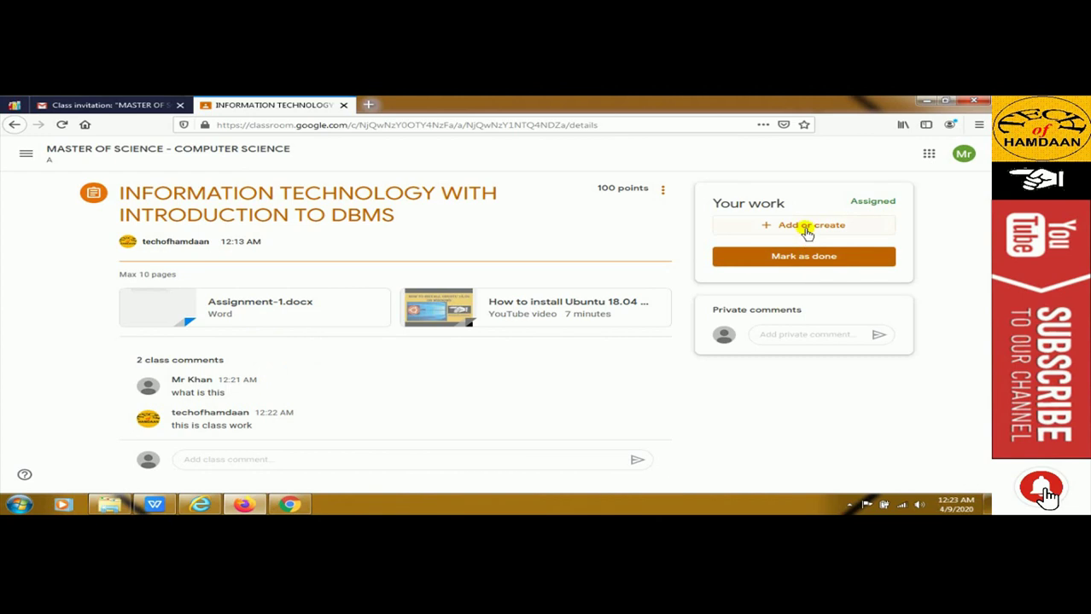
left_click(807, 229)
left_click(537, 372)
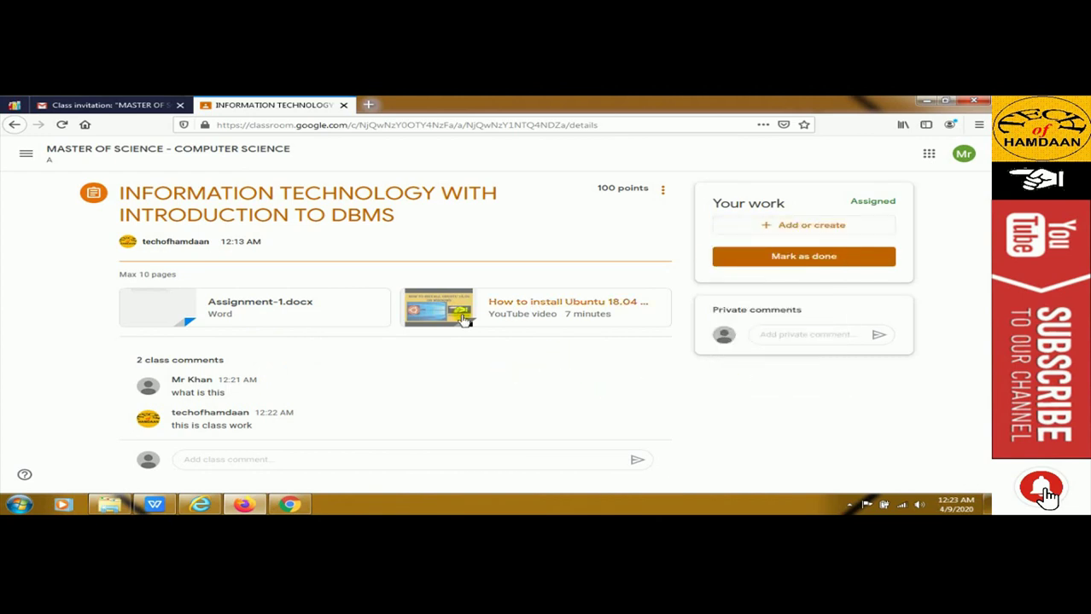
Play the attached Ubuntu install video, mute it, and close the preview
left_click(498, 312)
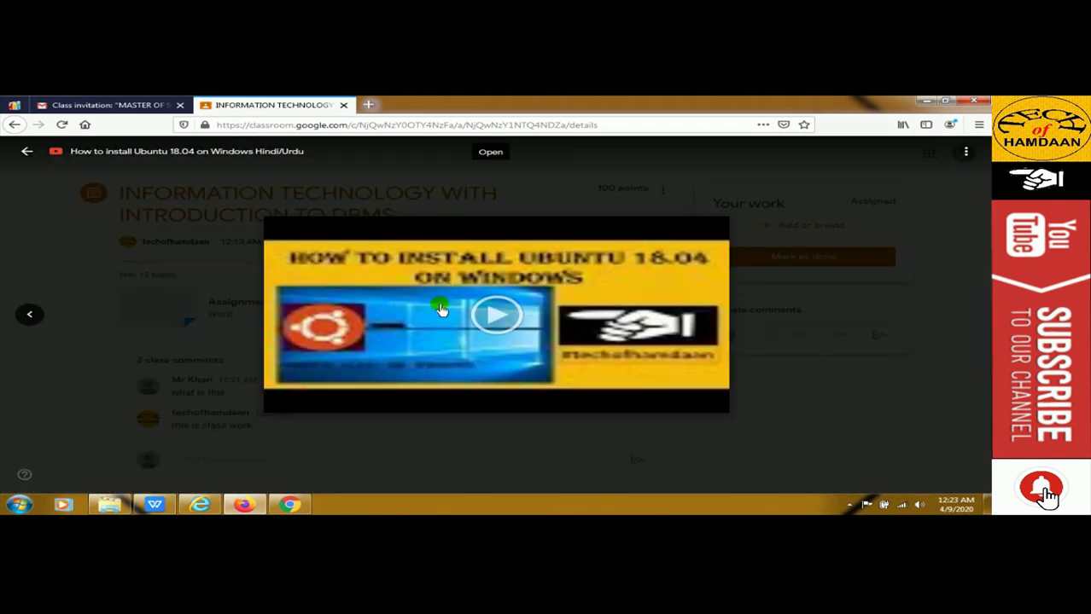
left_click(497, 316)
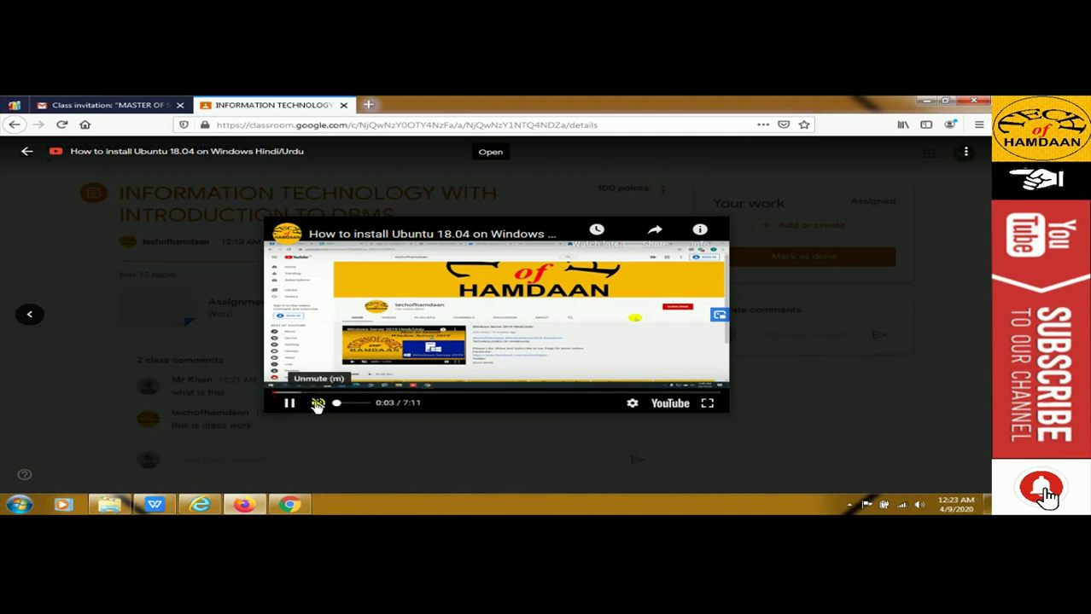
left_click(317, 404)
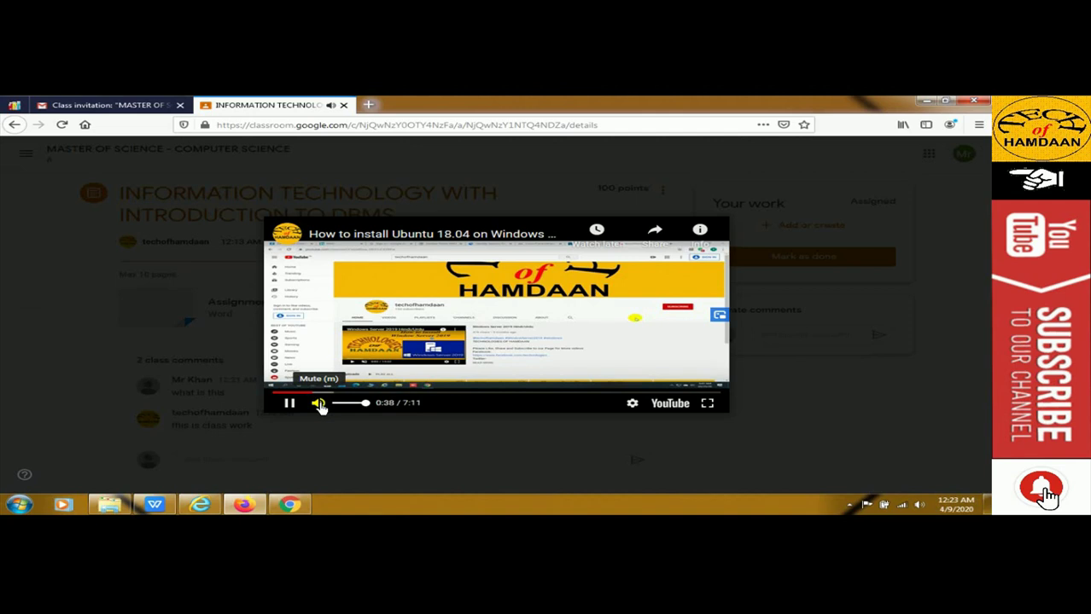
left_click(318, 404)
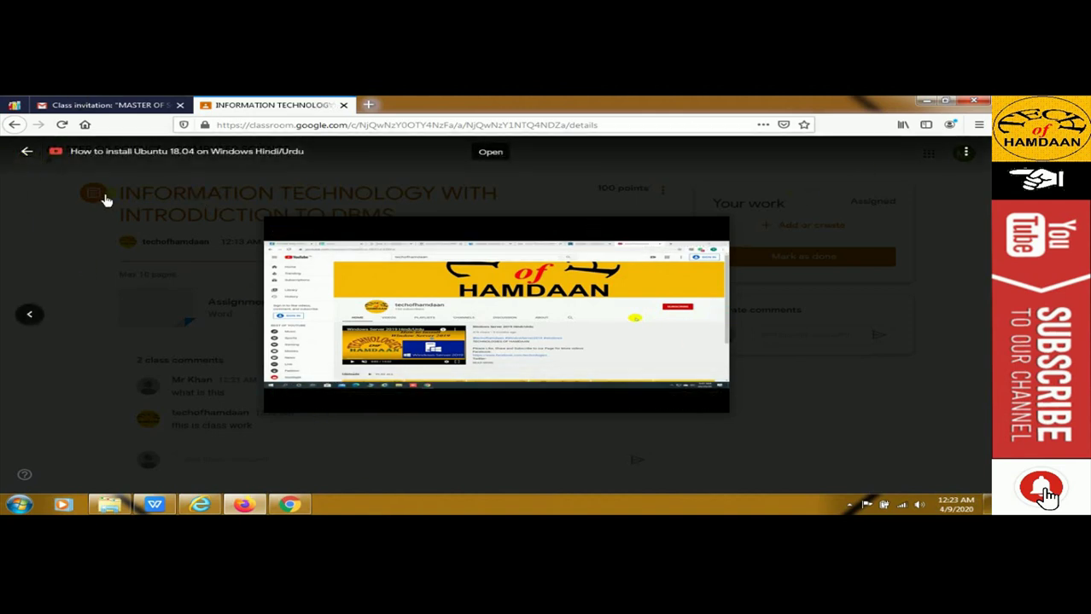
left_click(25, 150)
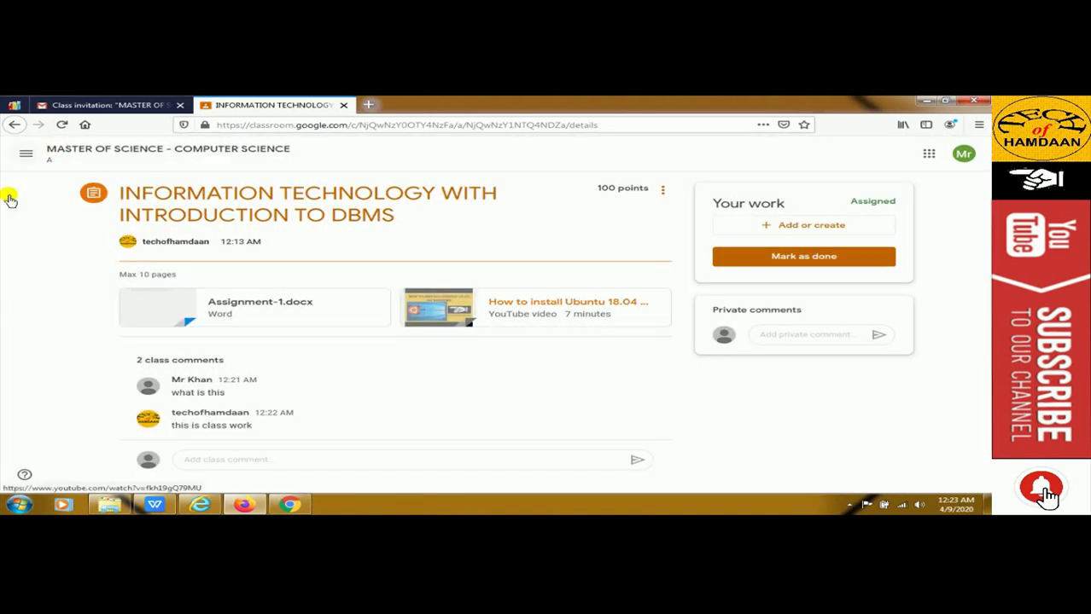
Preview Assignment-1.docx, then choose File from the Add or create menu
left_click(231, 307)
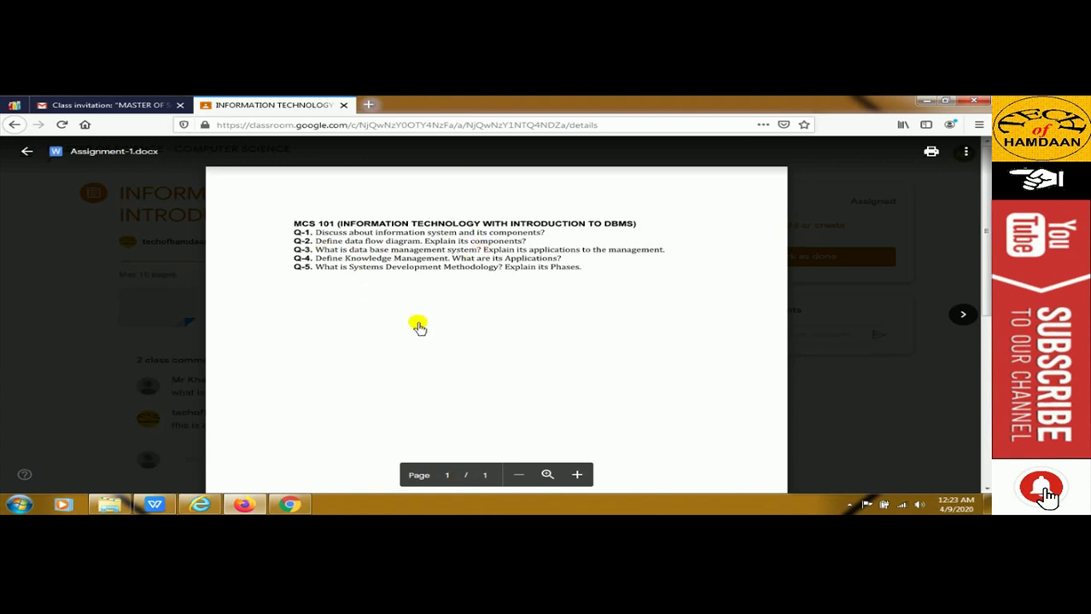
left_click(25, 151)
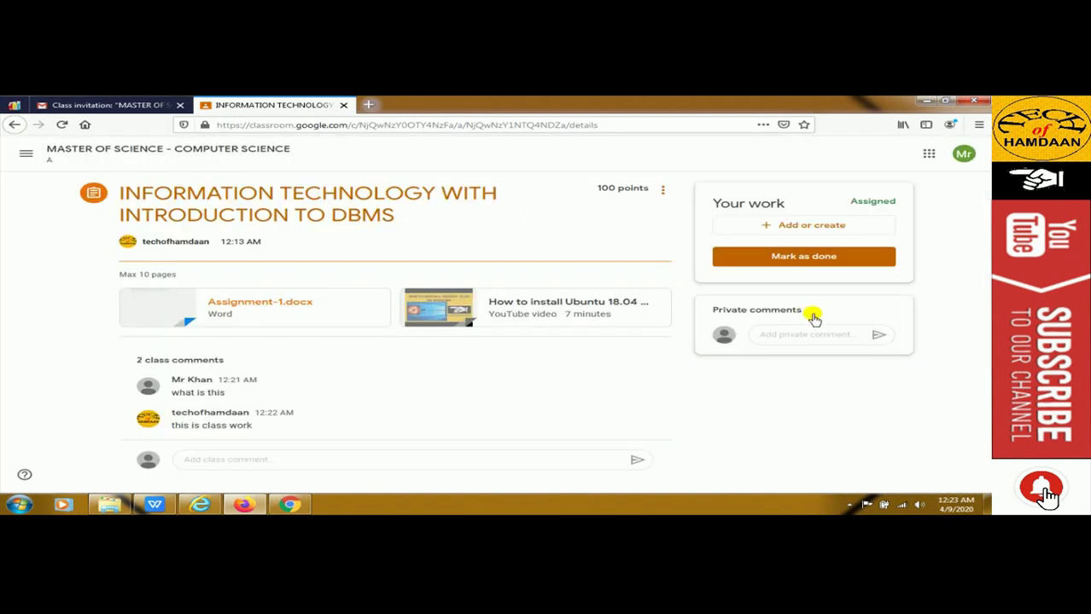
left_click(795, 232)
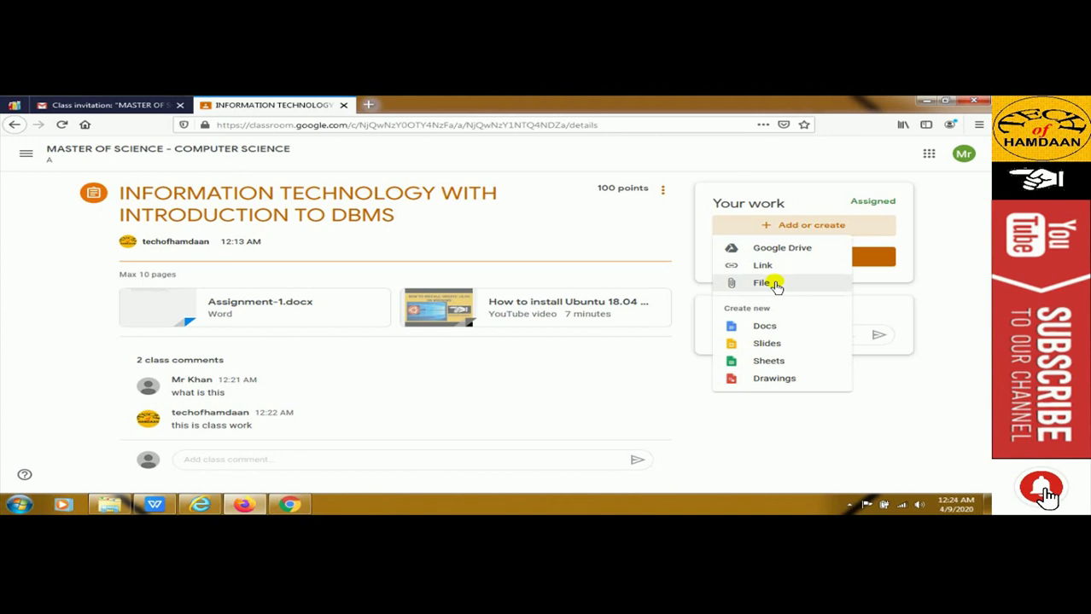
left_click(607, 419)
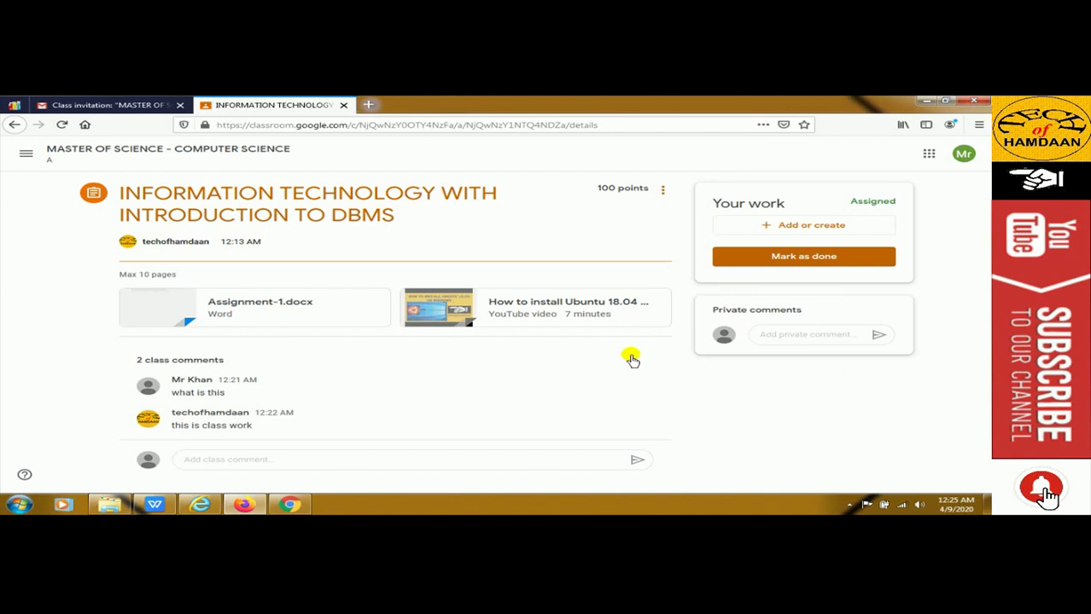
left_click(789, 228)
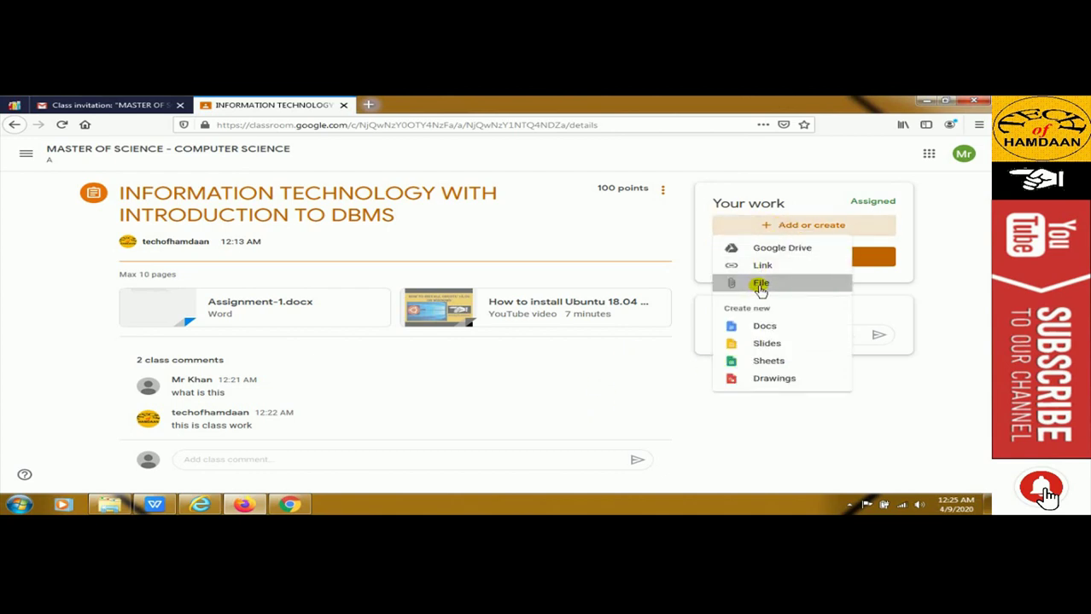
left_click(758, 287)
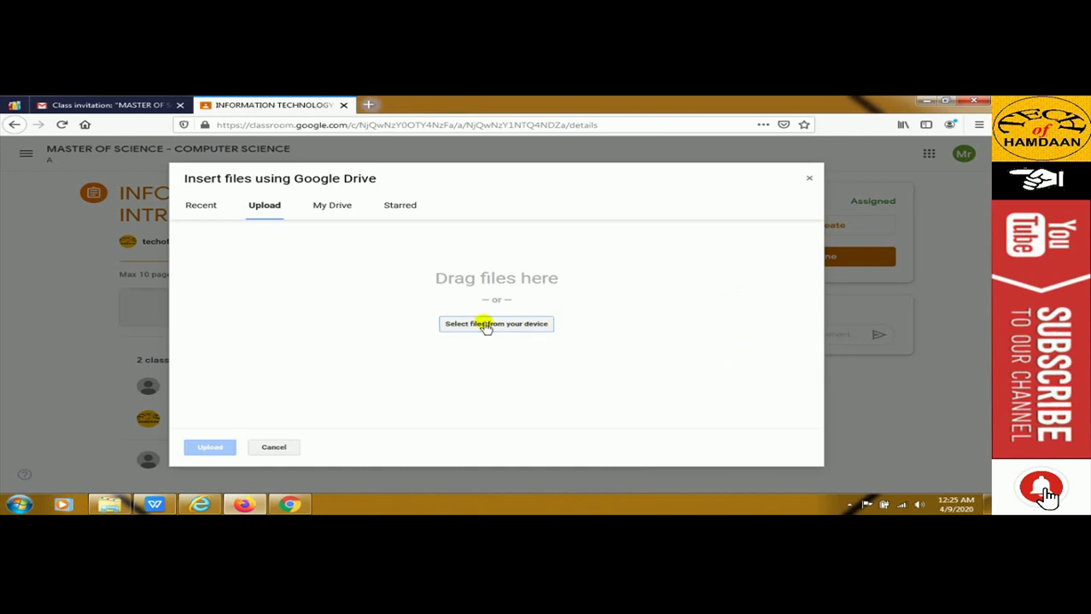
Upload Assignment-ans.docx from the classroom folder as the student's work
left_click(485, 324)
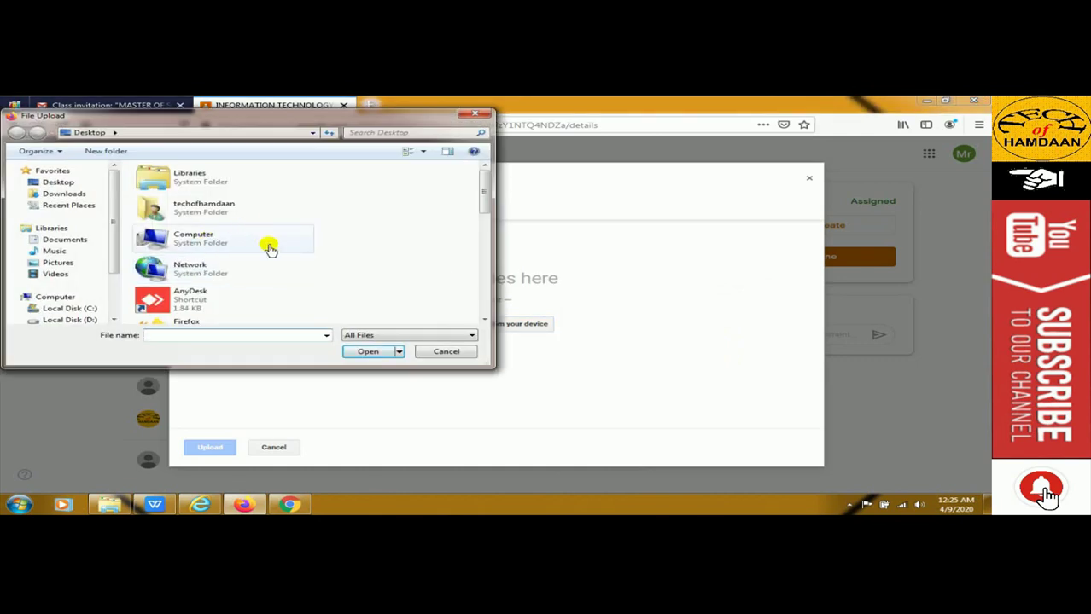
left_click_drag(482, 183, 483, 248)
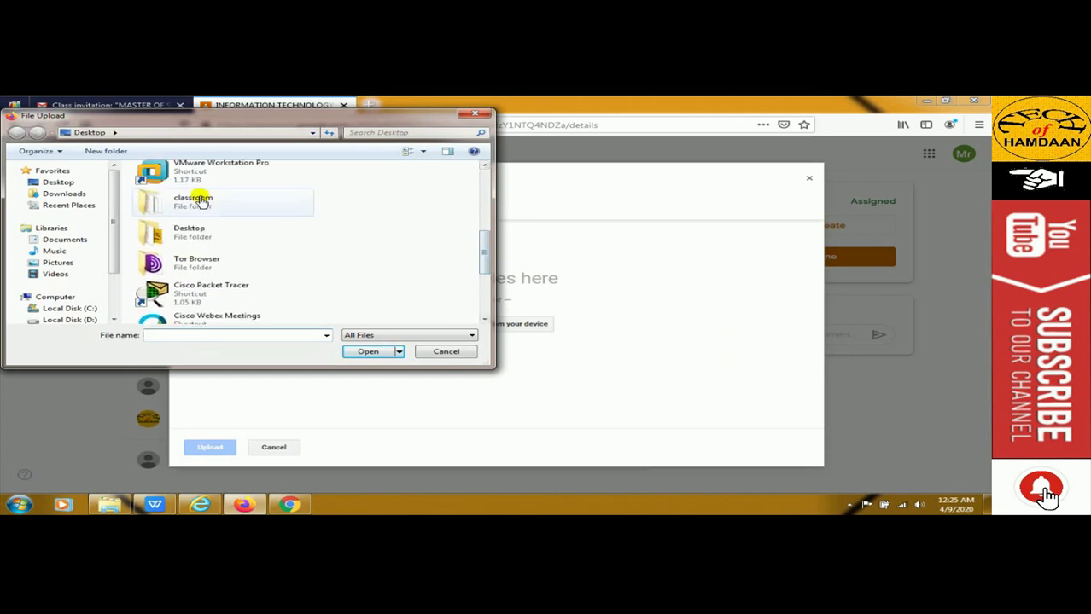
double_click(205, 201)
left_click(175, 196)
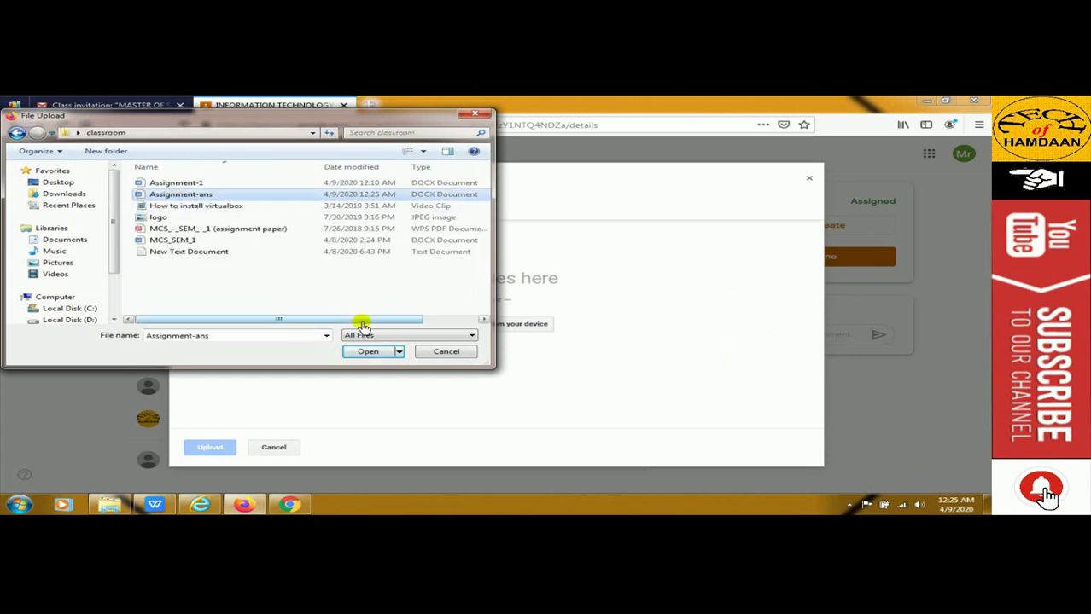
left_click(367, 351)
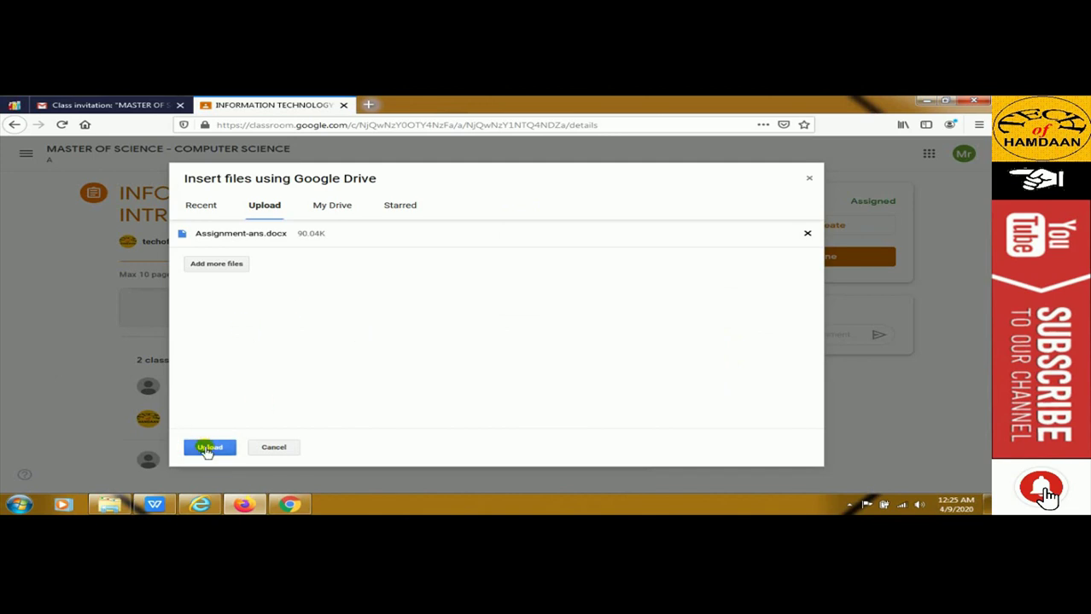
left_click(208, 448)
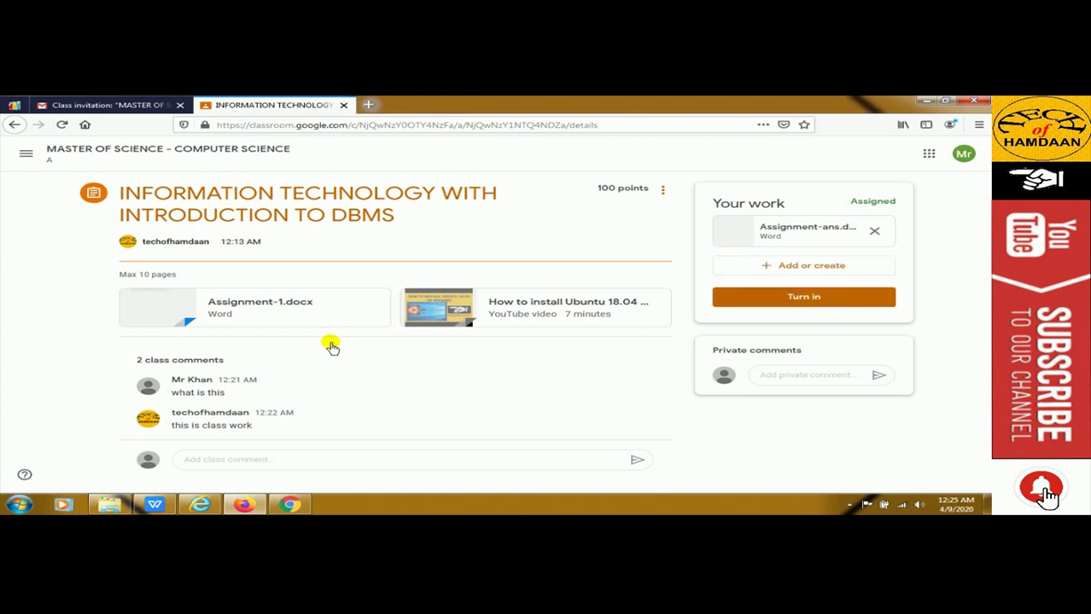
Turn in the work with Assignment-ans.docx, confirming in the Turn in dialog
left_click(826, 305)
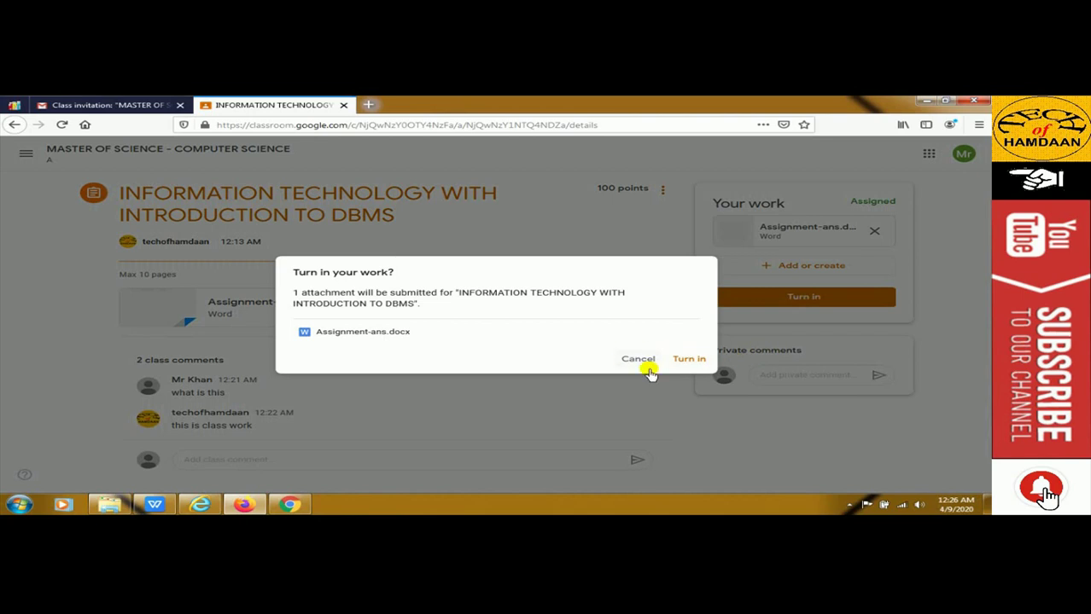
left_click(687, 360)
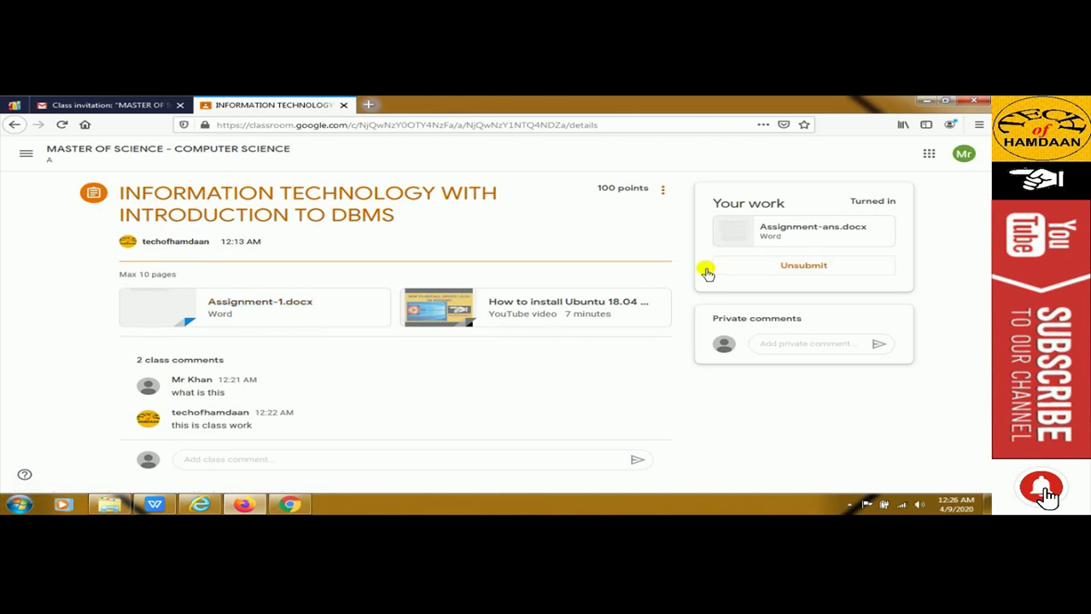
In the teacher's window, open the DBMS assignment's Student work page from Classwork
left_click(289, 504)
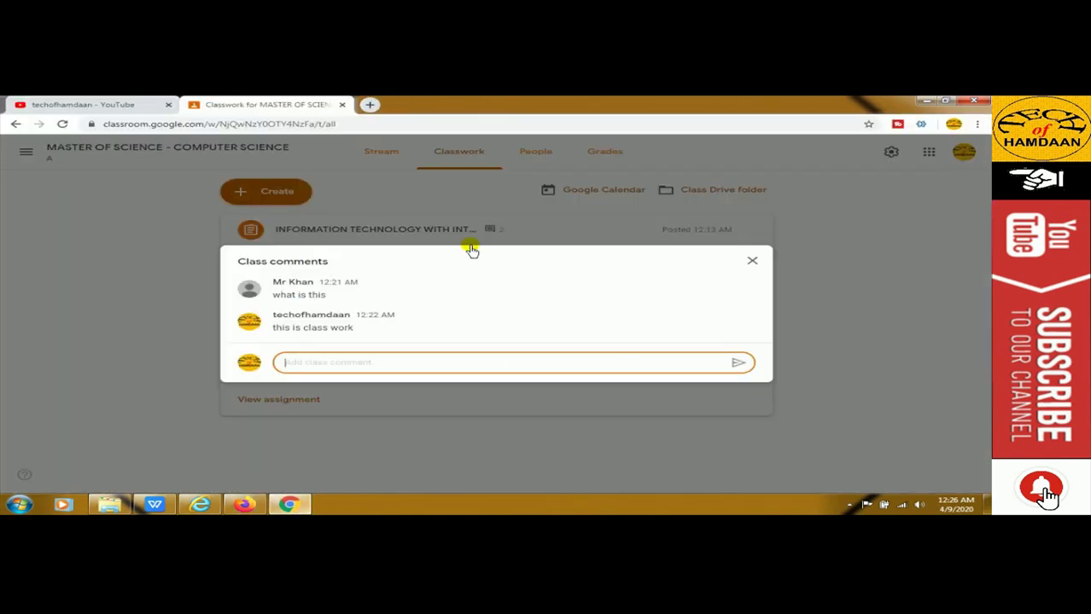
left_click(750, 261)
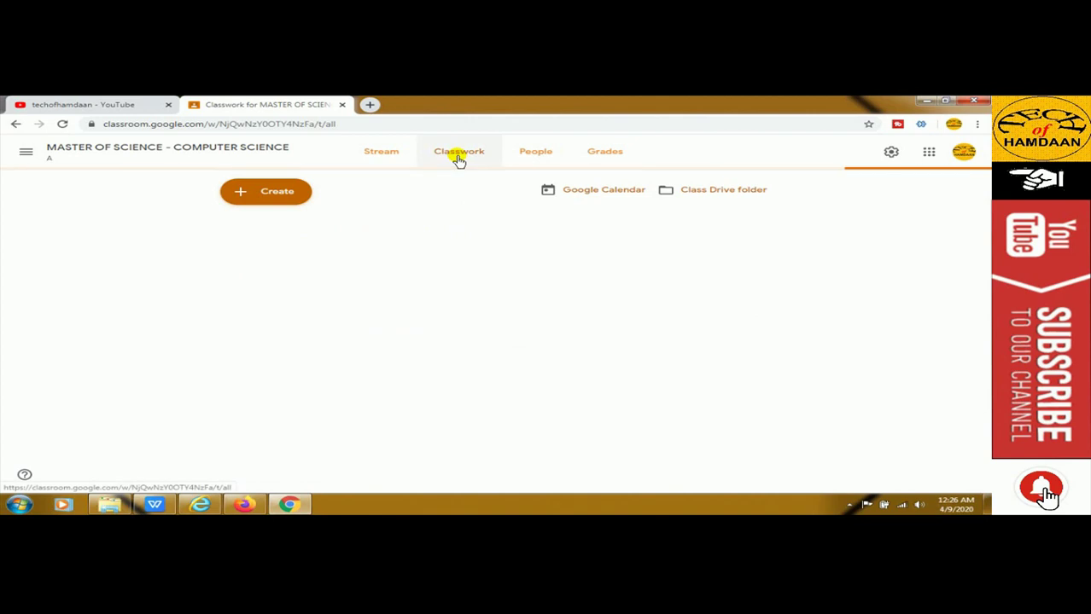
left_click(458, 154)
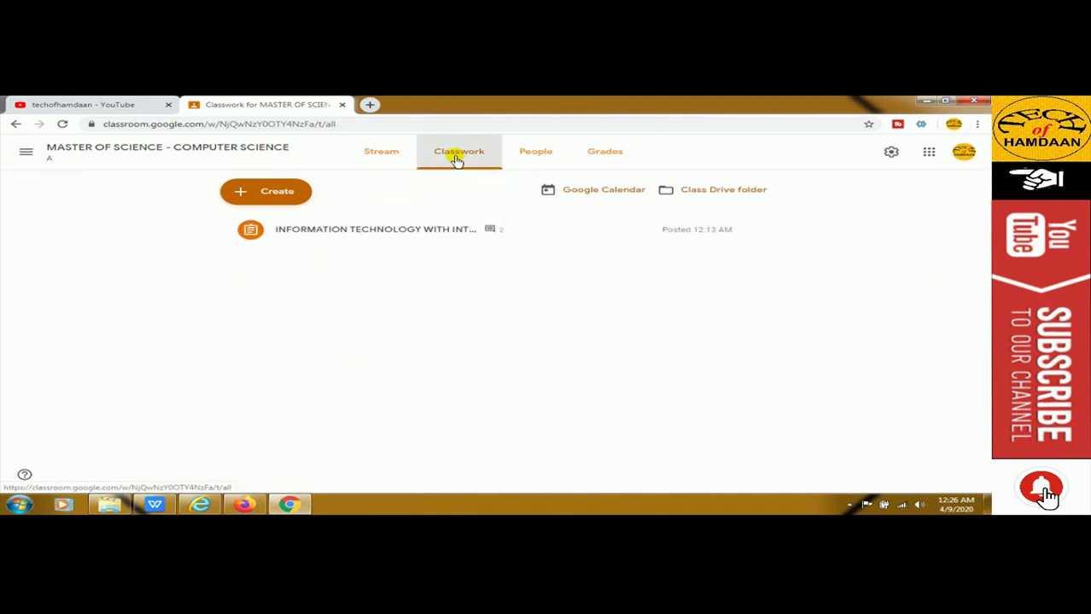
left_click(382, 230)
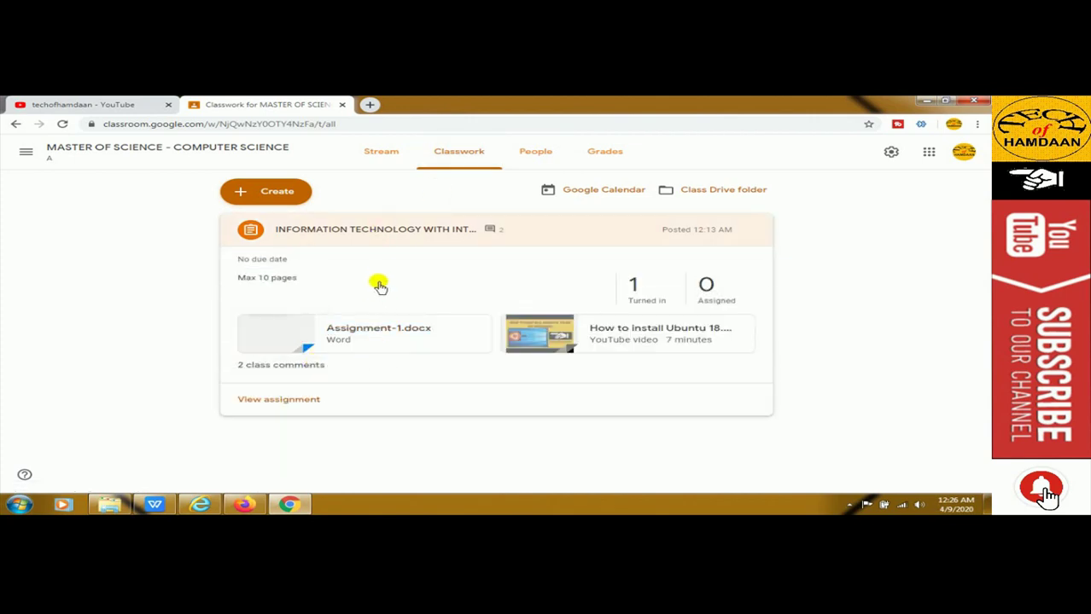
left_click(289, 400)
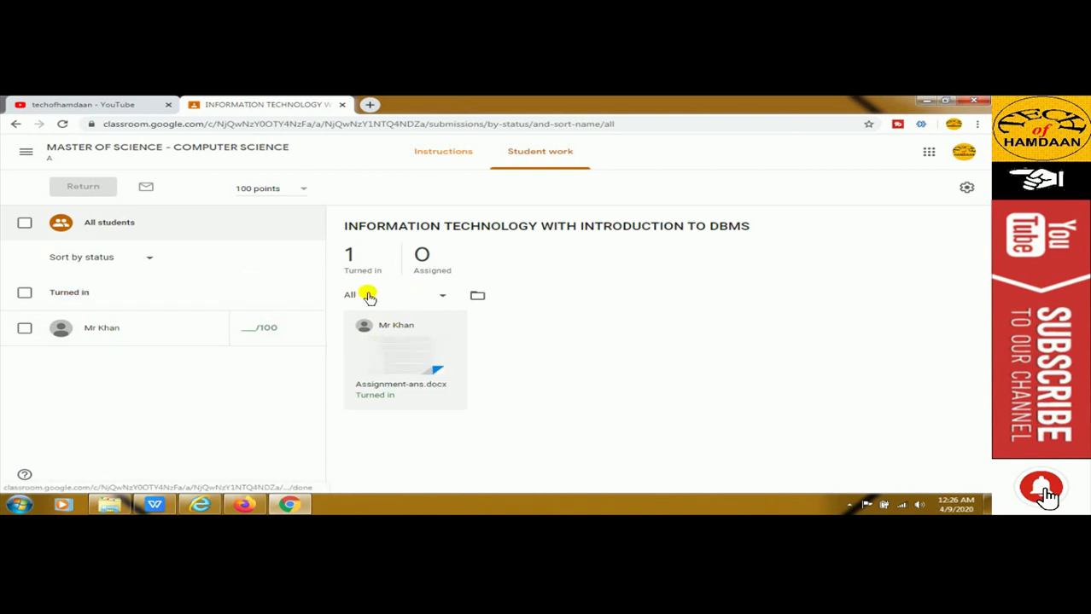
left_click(419, 354)
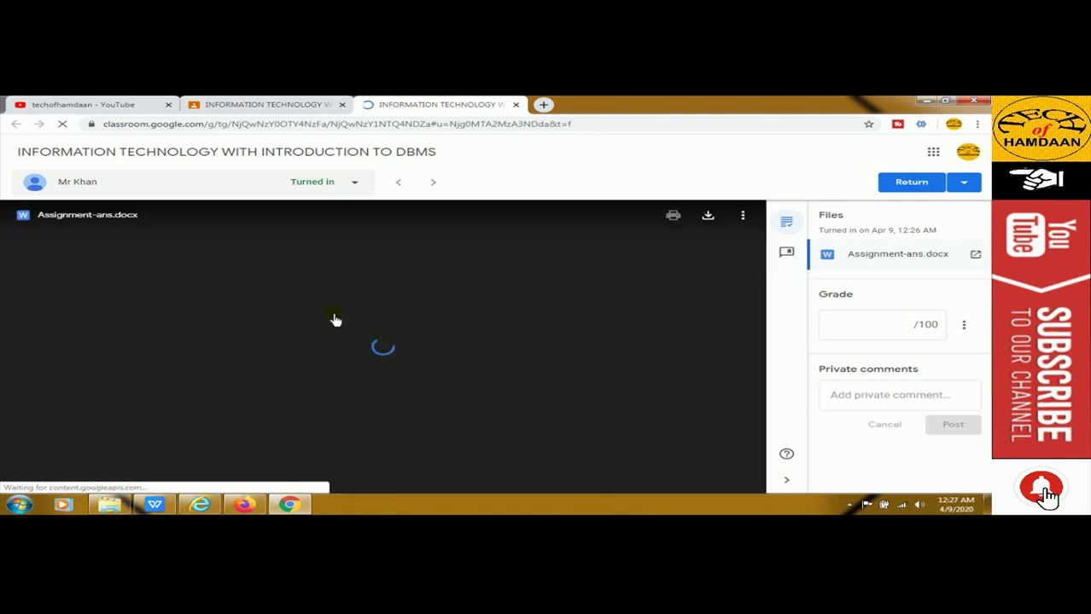
scroll(334, 318, "down", 3)
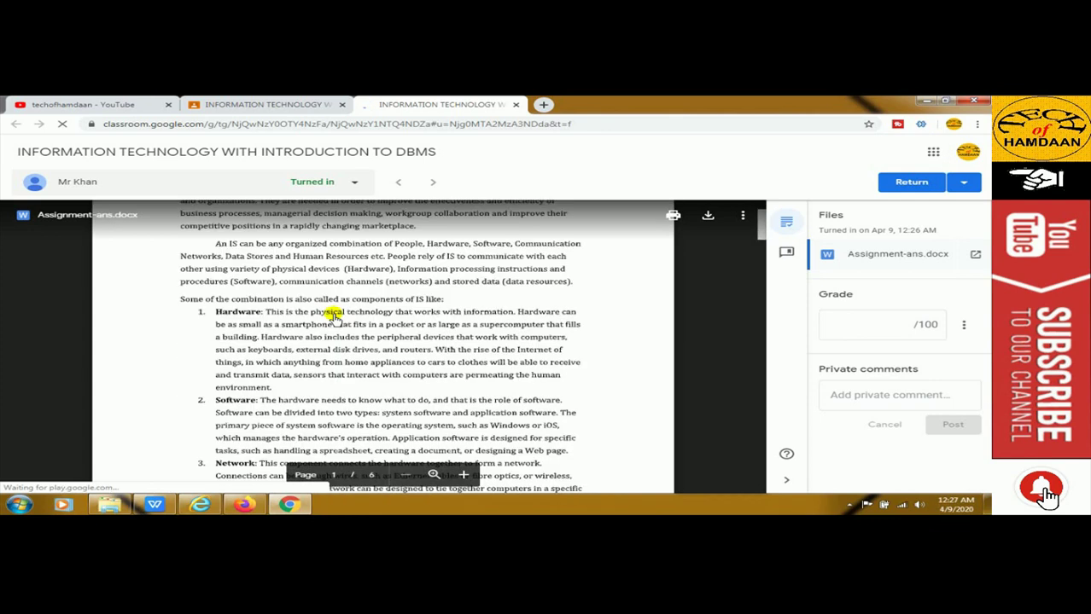
scroll(335, 318, "up", 3)
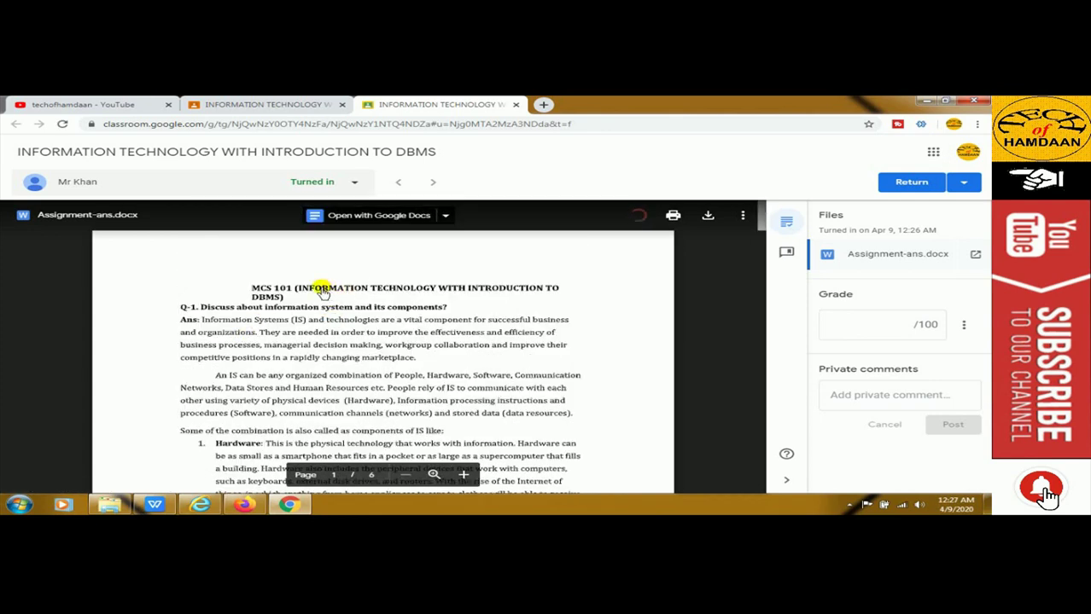
scroll(231, 334, "down", 5)
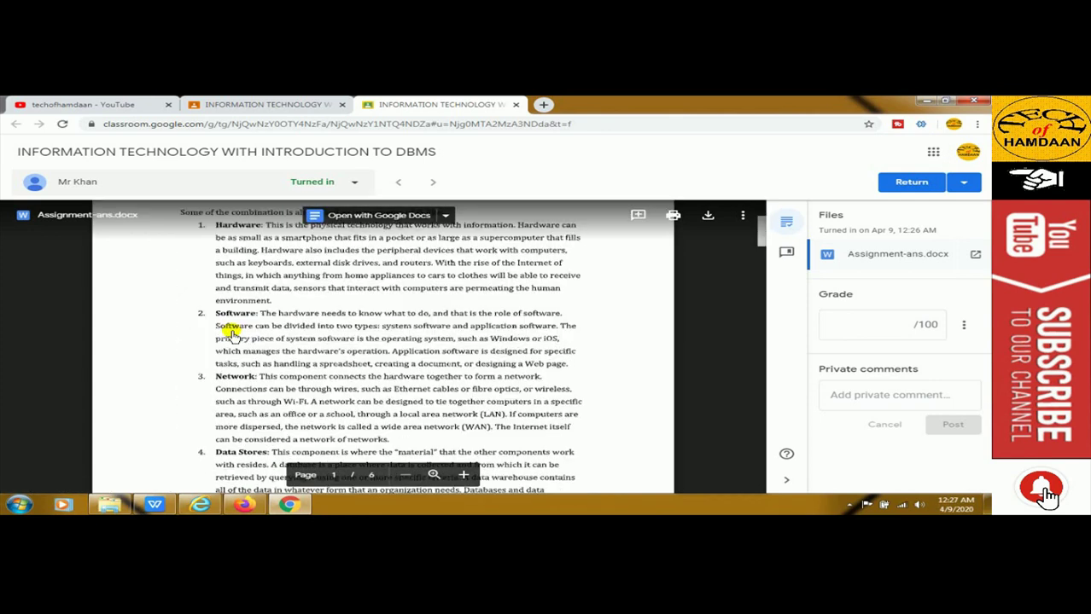
left_click(244, 104)
left_click(462, 105)
left_click(515, 105)
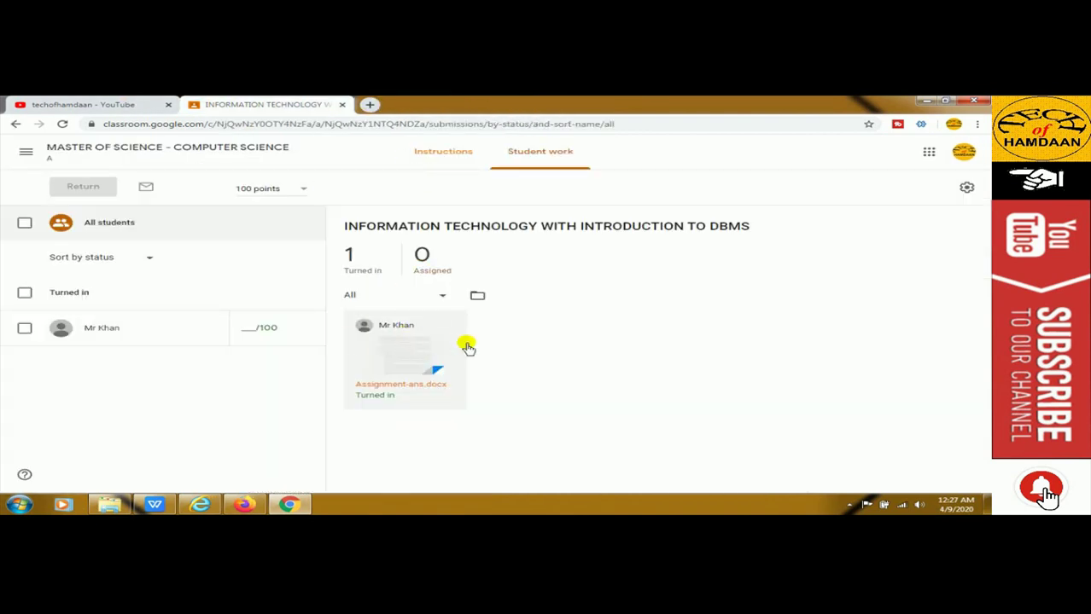
Give the turned-in submission a draft grade of 80/100 and close the grading tab
left_click(407, 358)
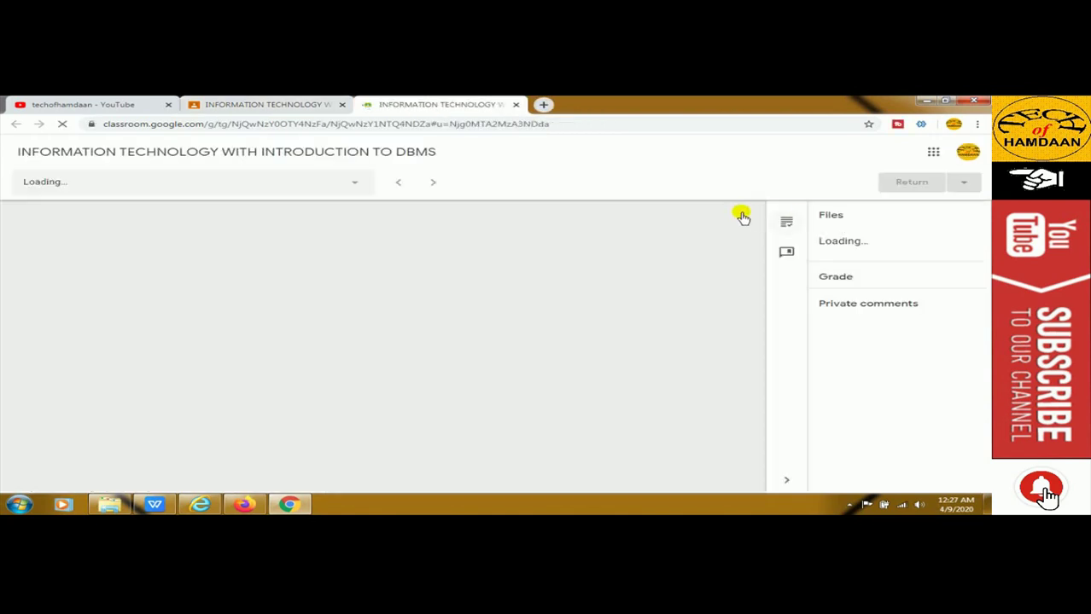
left_click(918, 185)
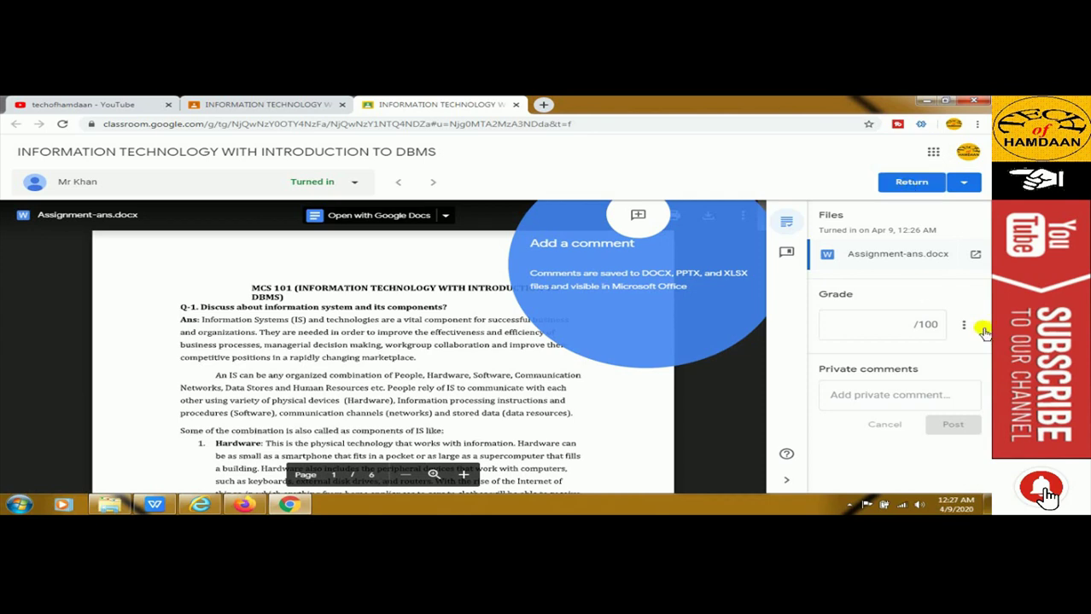
left_click(921, 334)
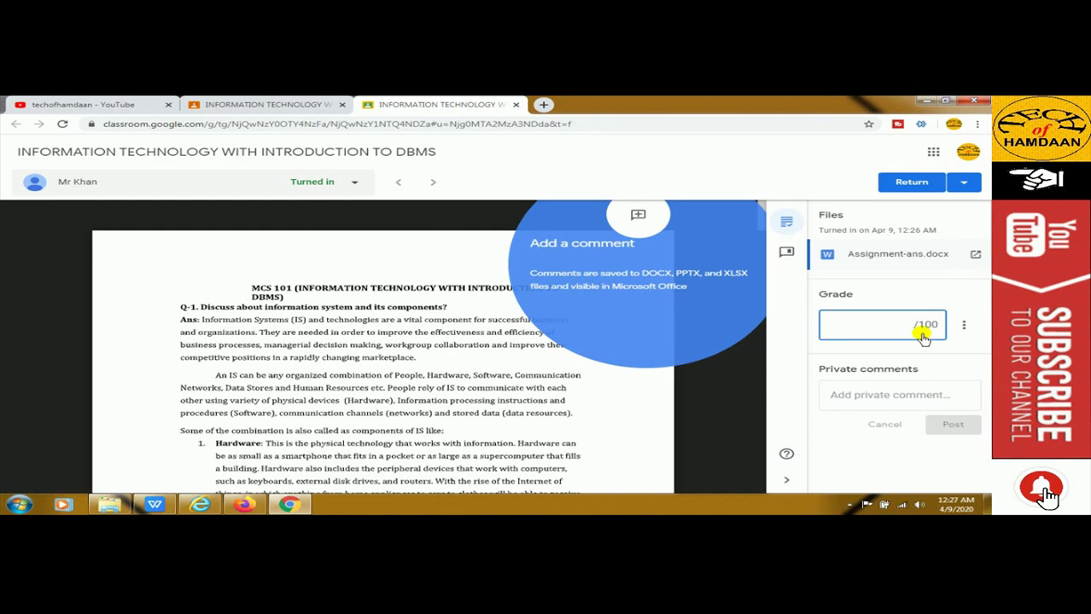
type("80")
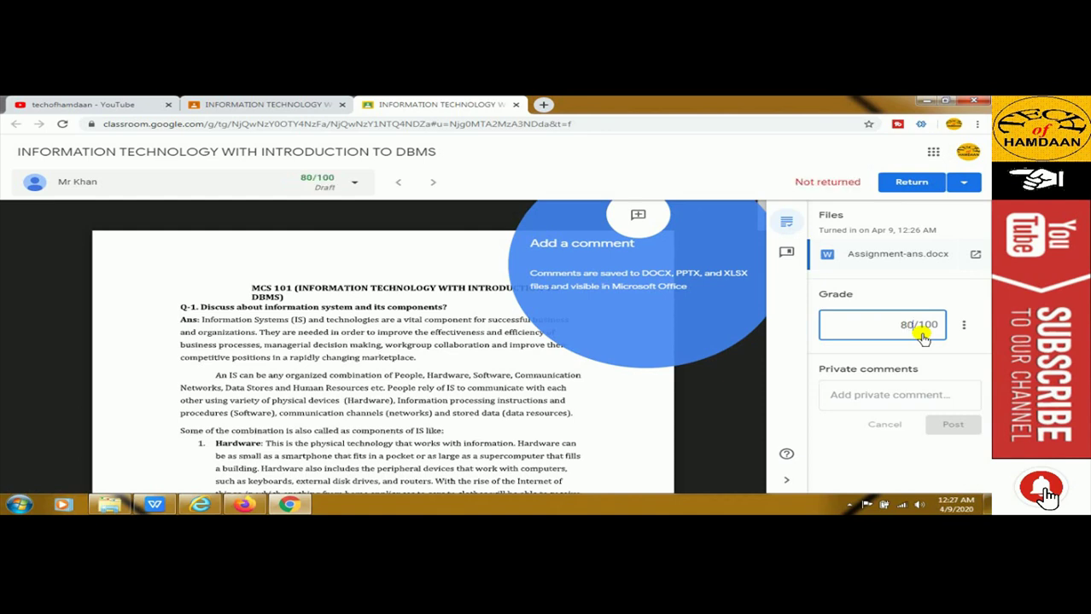
left_click(838, 453)
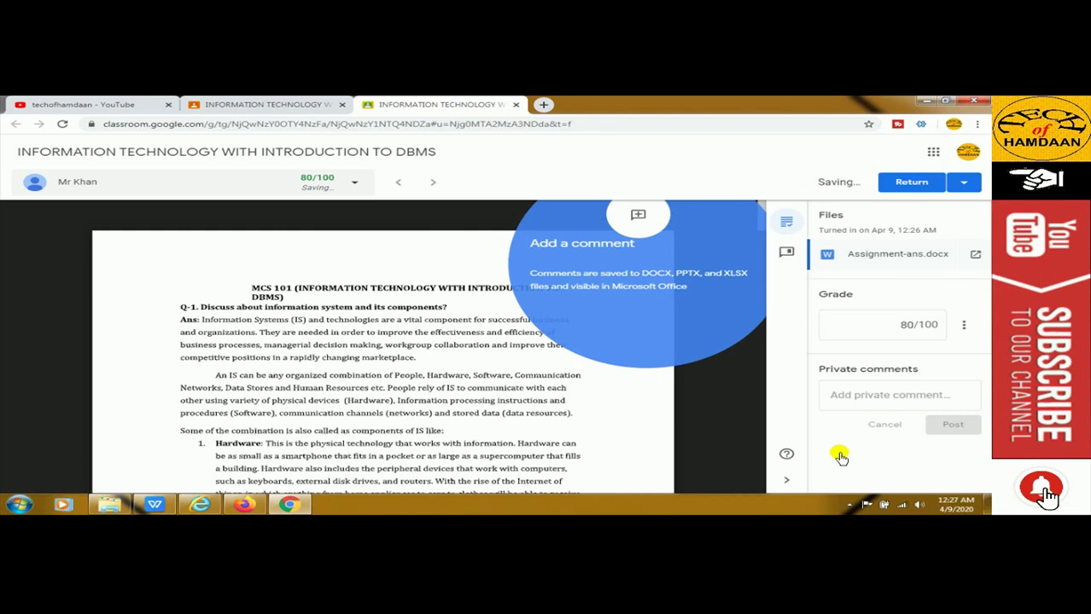
left_click(516, 105)
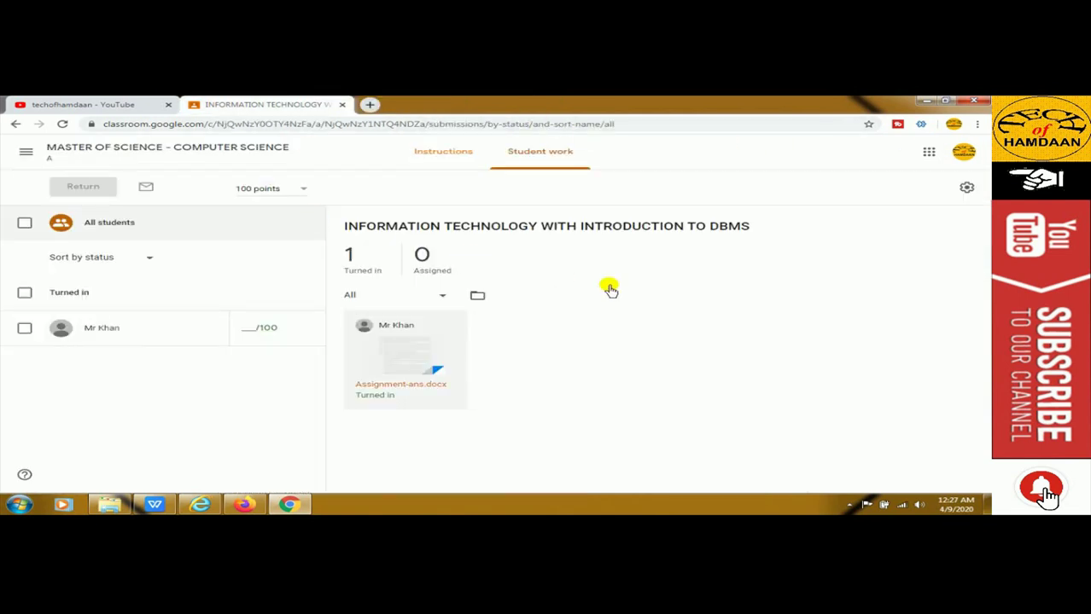
Reload Student work to show the 80 grade, then open the MASTER OF SCIENCE - COMPUTER SCIENCE class
left_click(63, 125)
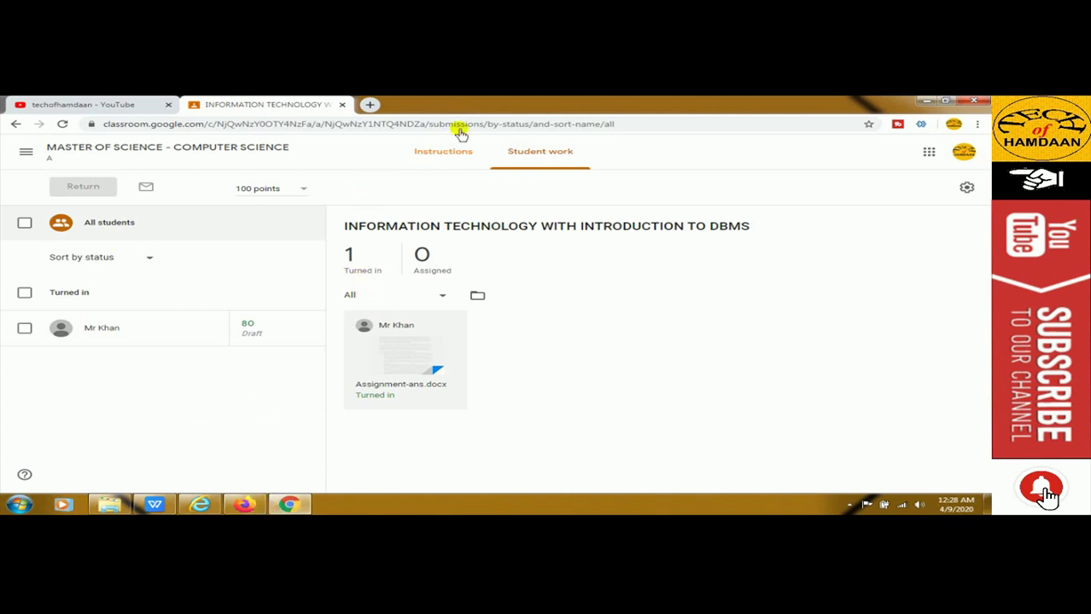
left_click(27, 153)
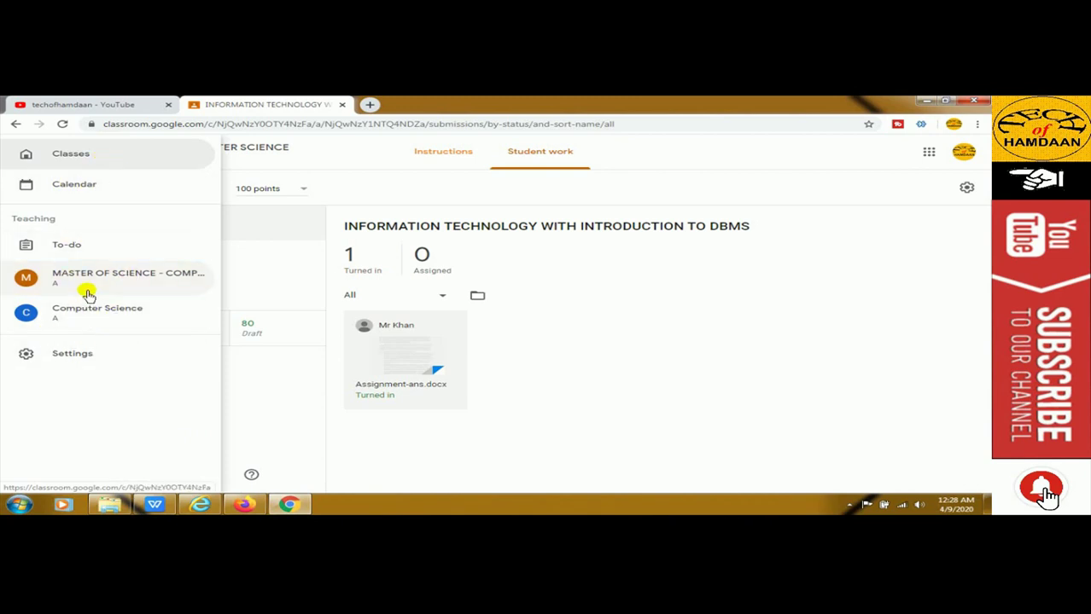
left_click(102, 282)
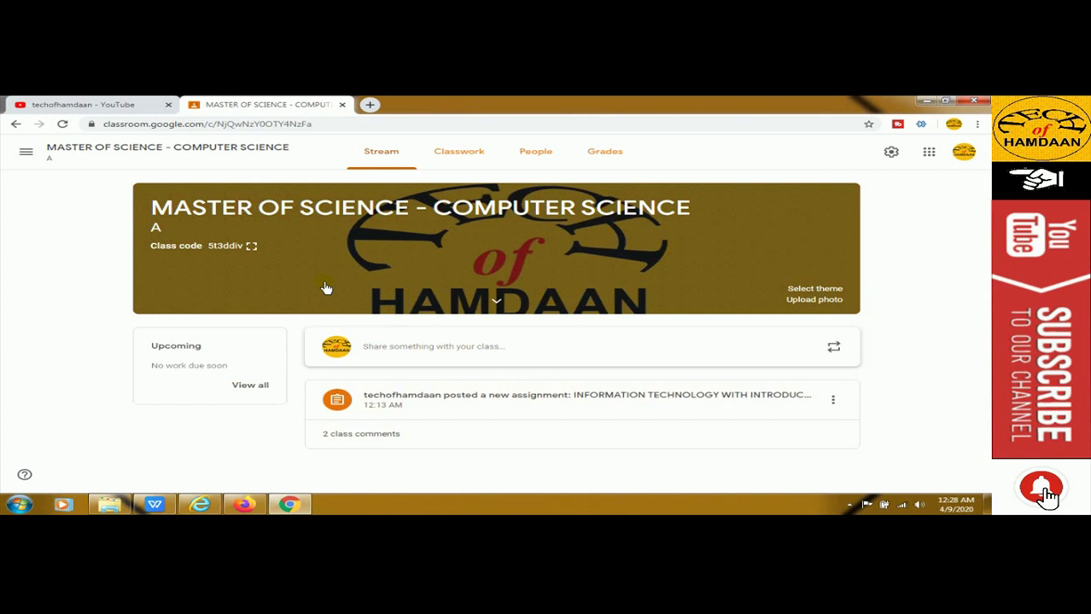
left_click(533, 154)
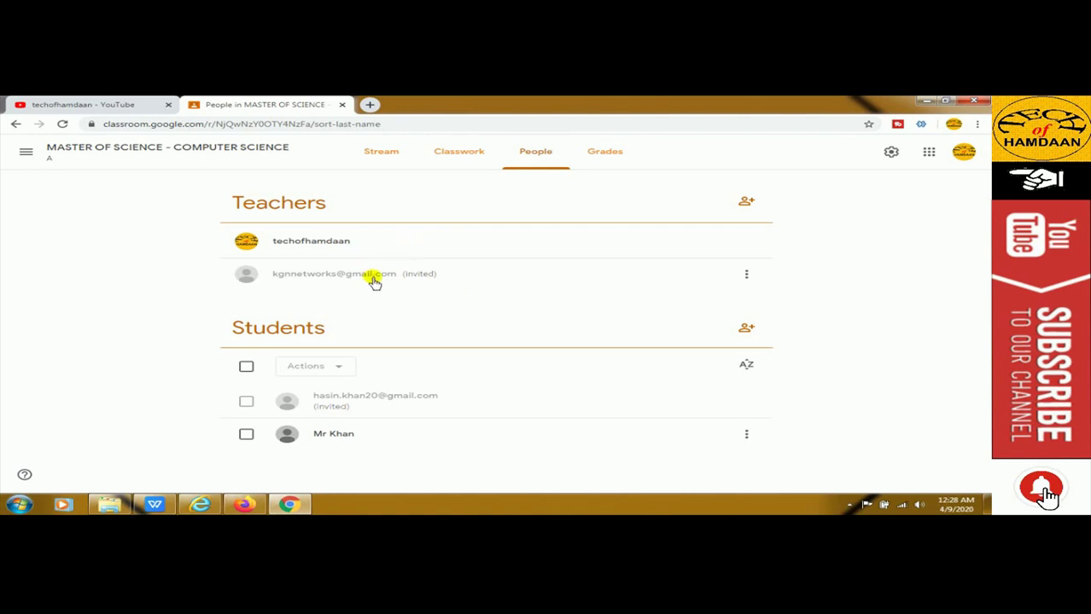
left_click(28, 150)
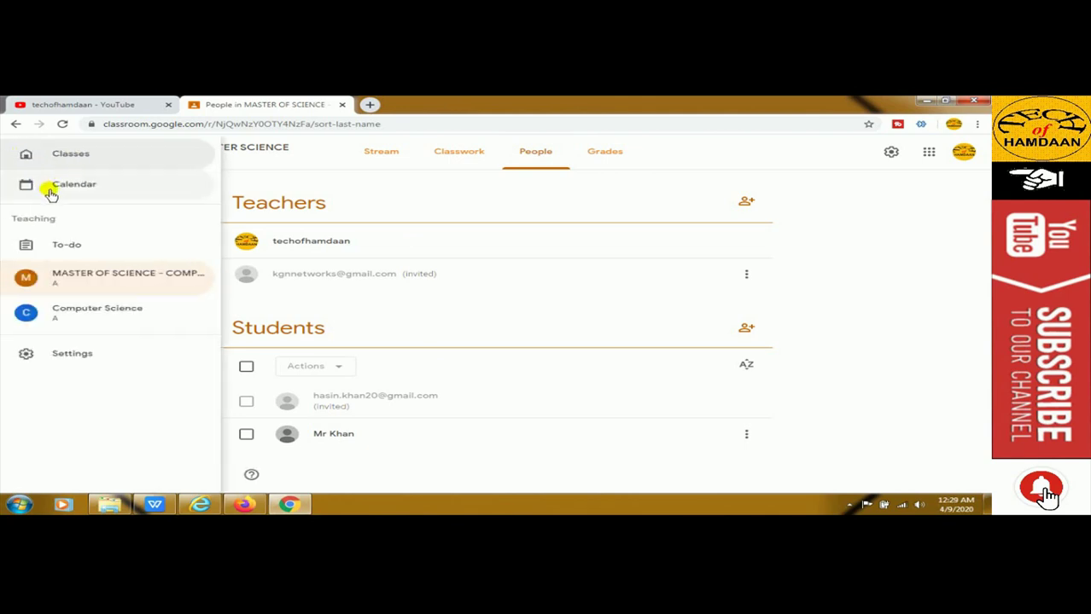
left_click(101, 281)
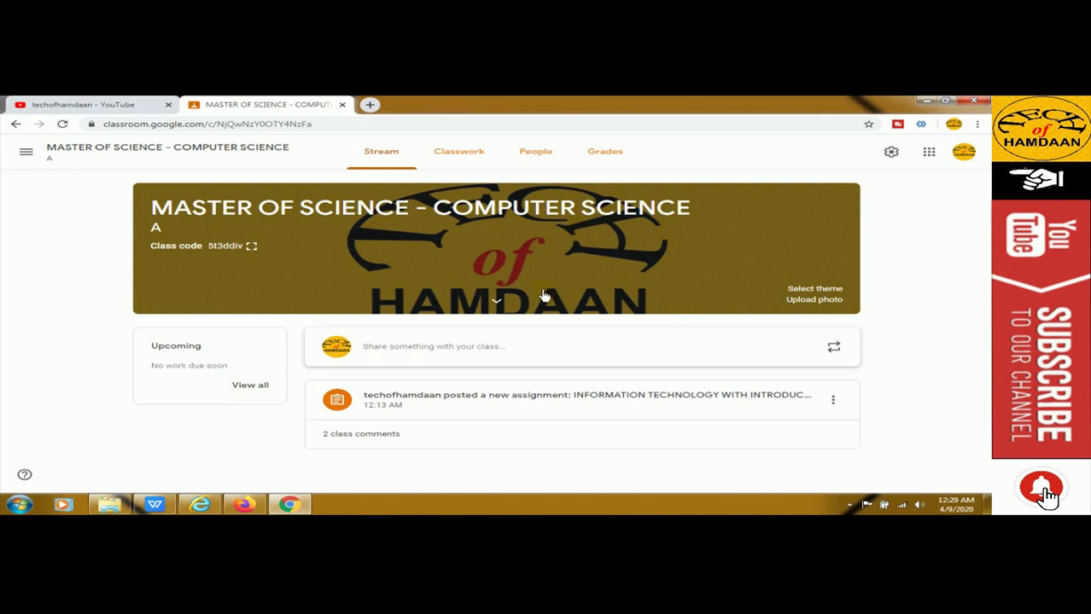
In class settings, add grade category A worth 100 points
left_click(890, 151)
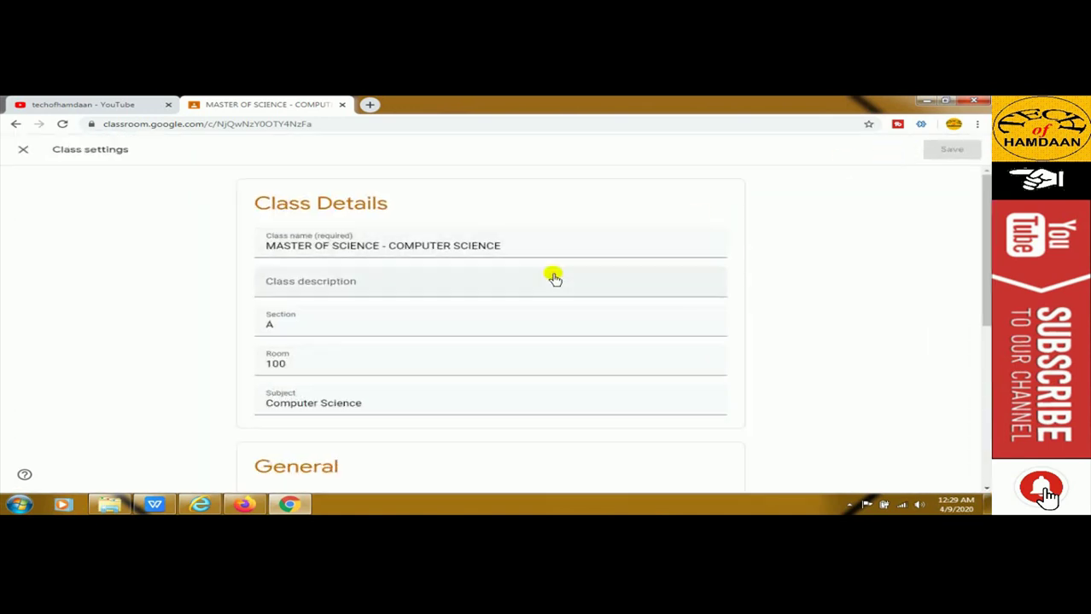
scroll(394, 311, "down", 2)
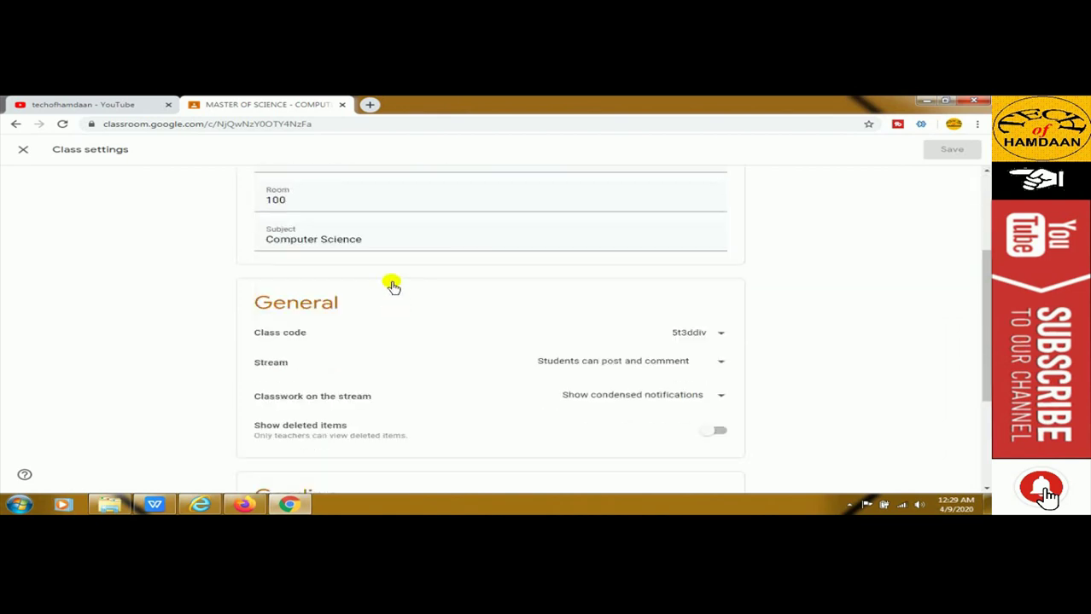
scroll(377, 333, "down", 2)
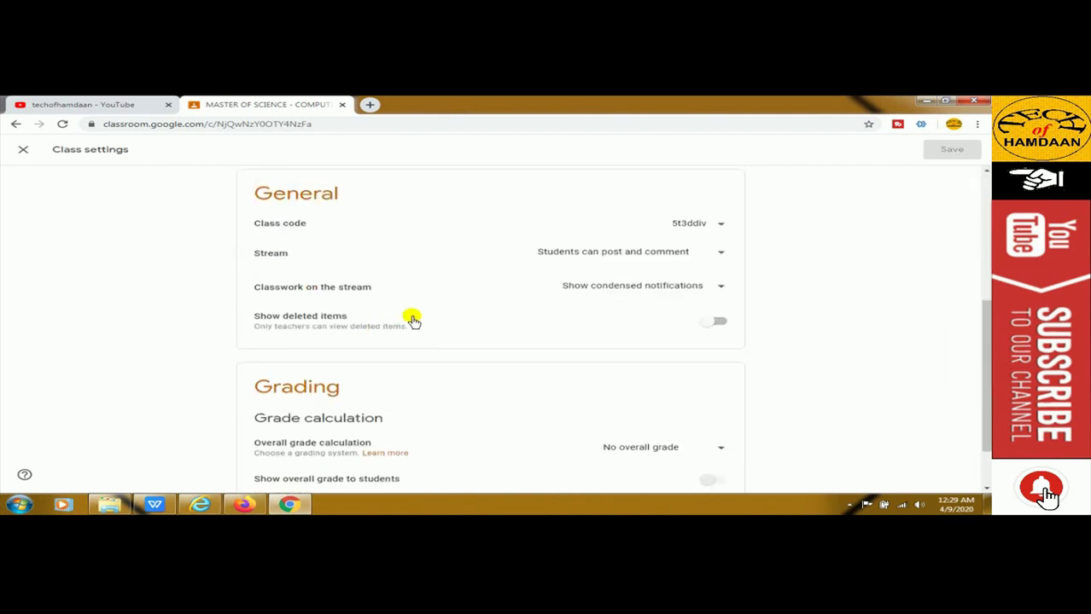
scroll(413, 320, "down", 1)
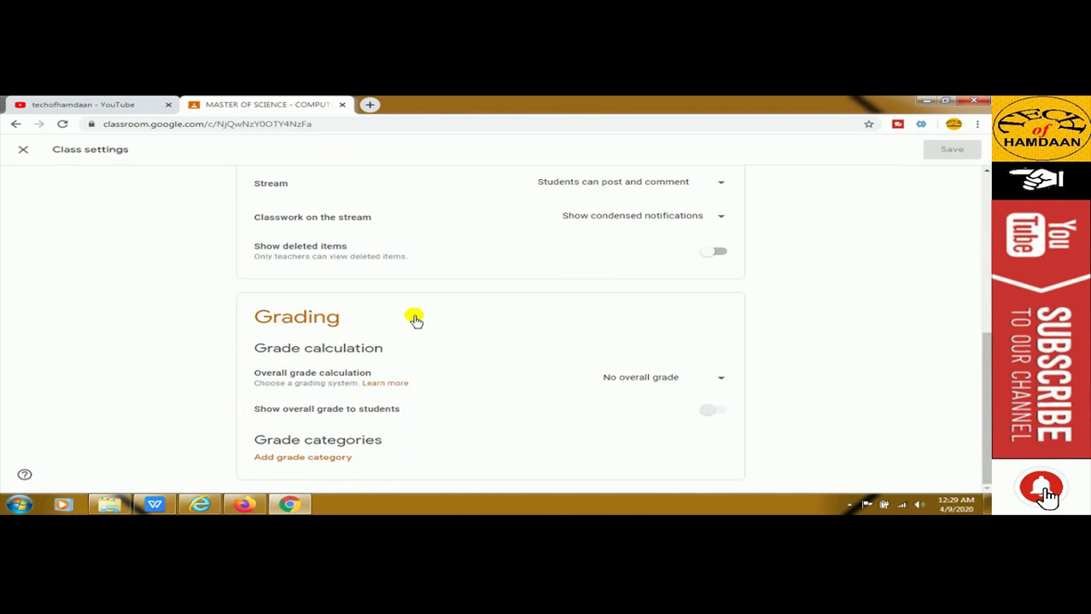
left_click(311, 459)
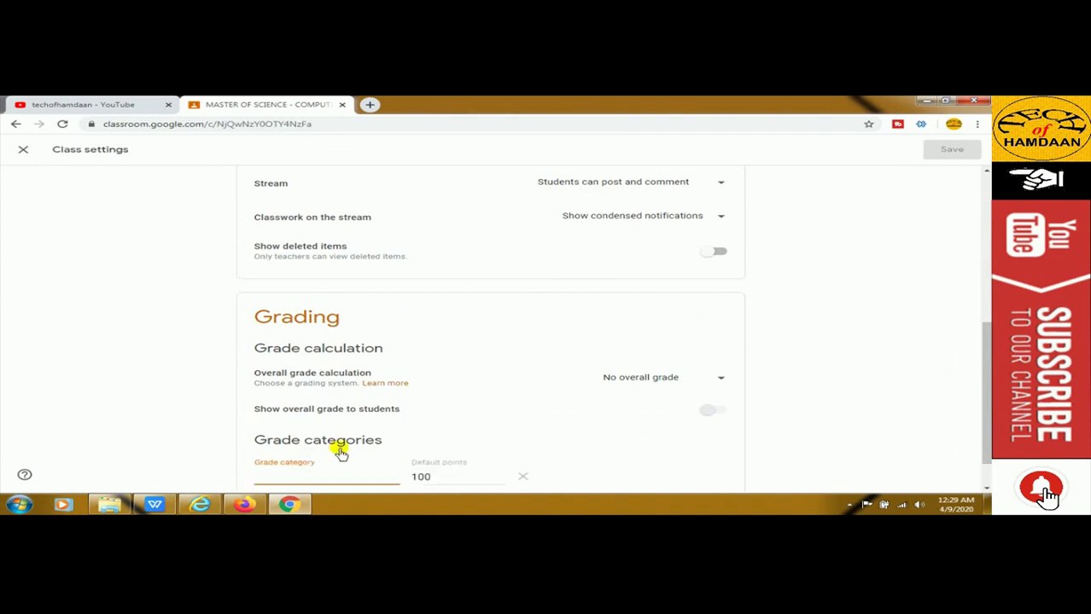
scroll(359, 418, "down", 1)
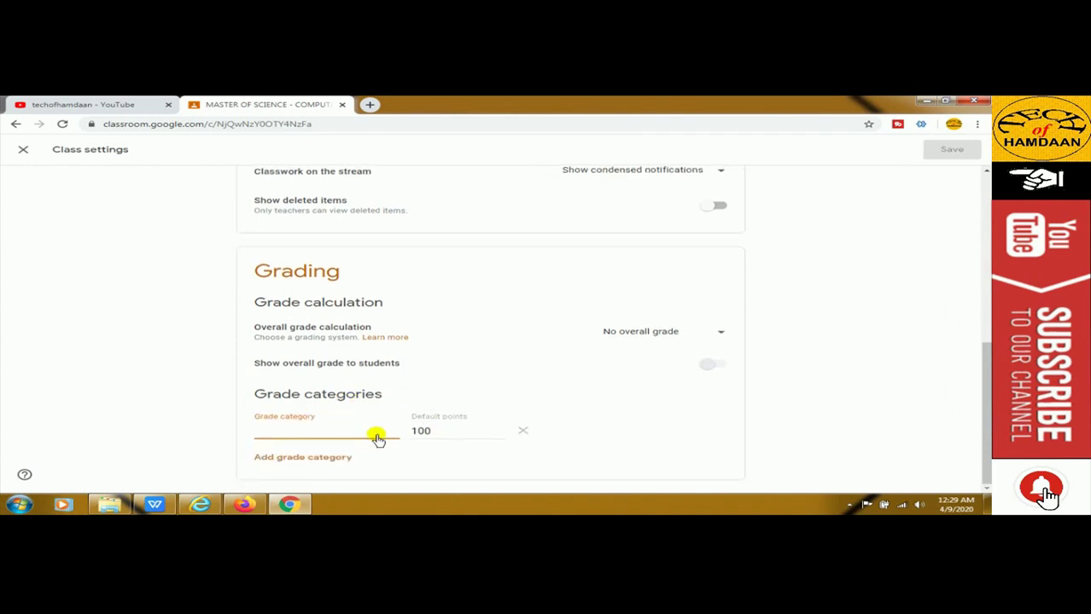
type("A")
Add grade categories B worth 80 and C worth 60, then save the settings
left_click(309, 458)
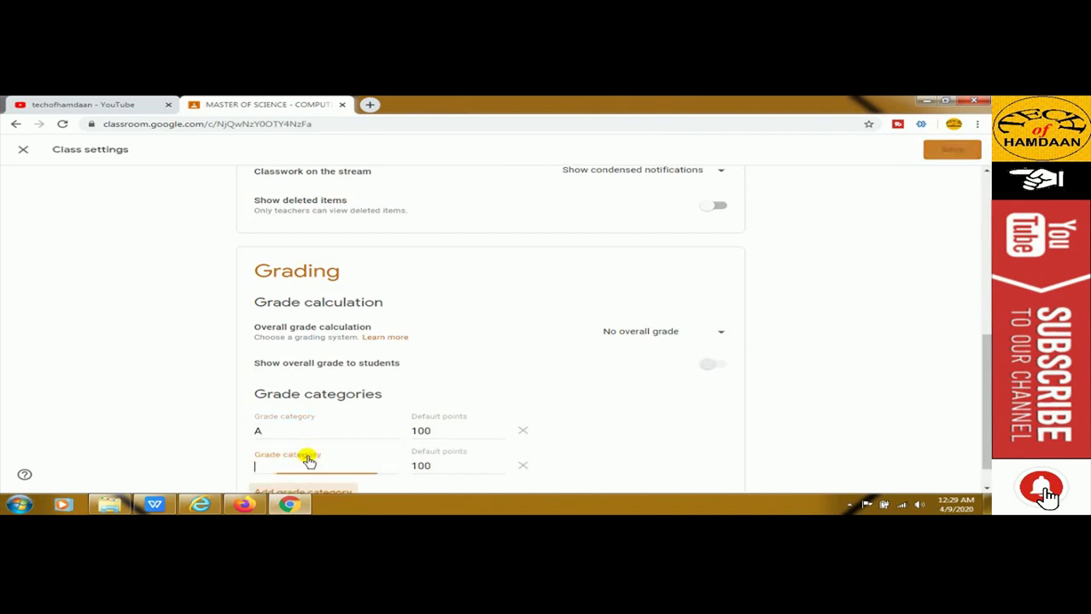
double_click(418, 466)
type("8")
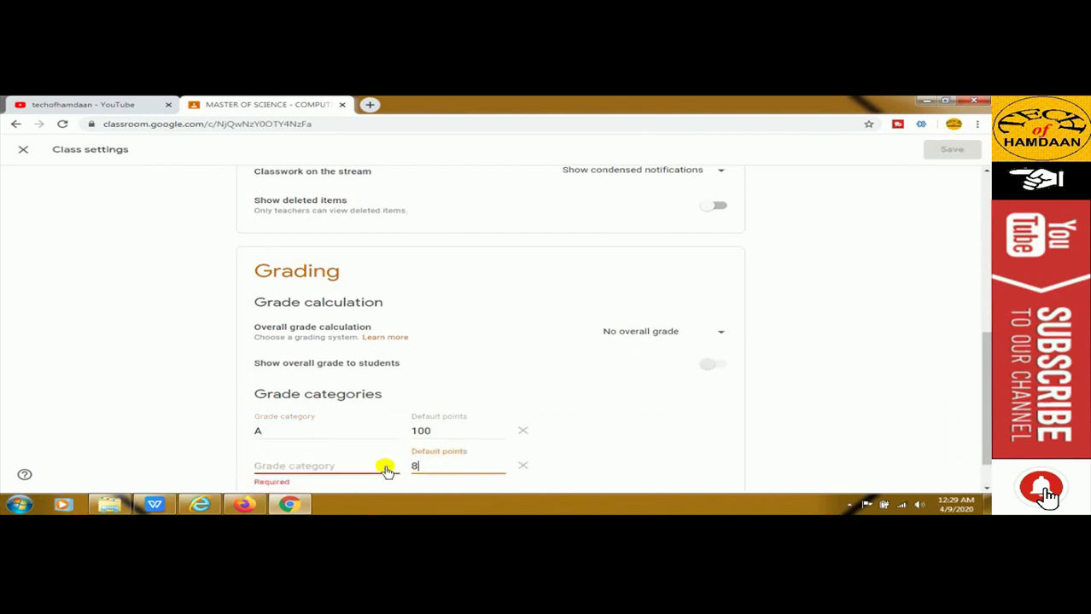
type("B")
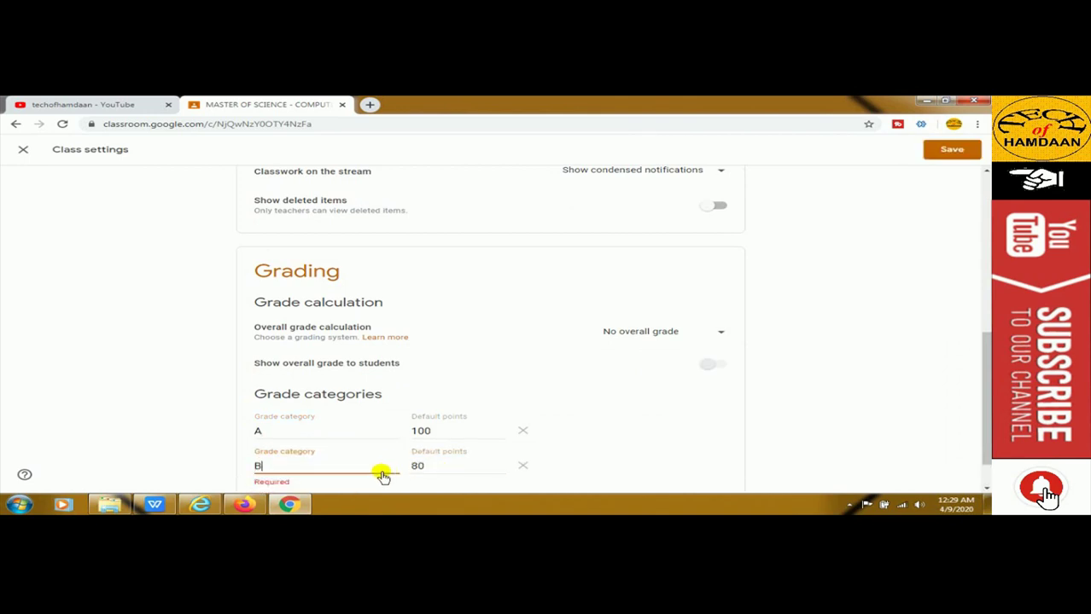
scroll(392, 461, "down", 1)
left_click(326, 458)
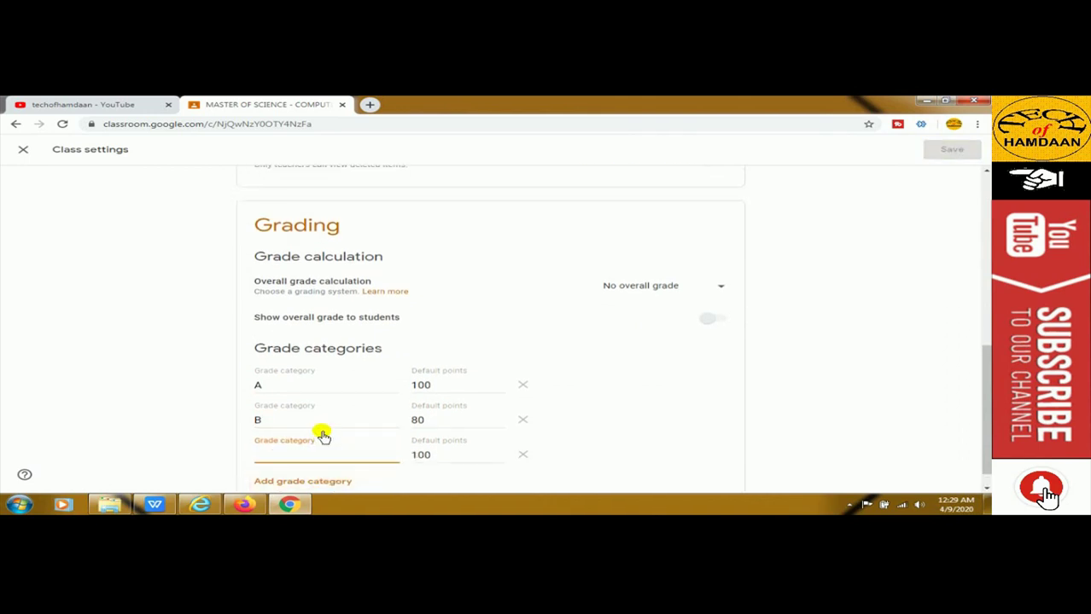
key("Tab")
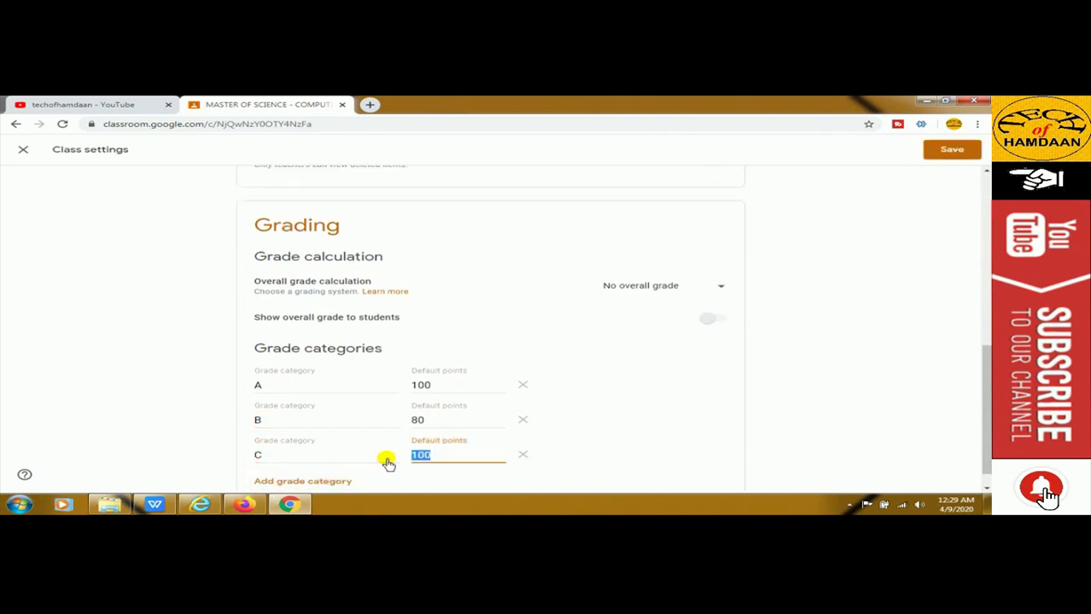
type("60")
scroll(427, 444, "up", 1)
scroll(461, 401, "down", 2)
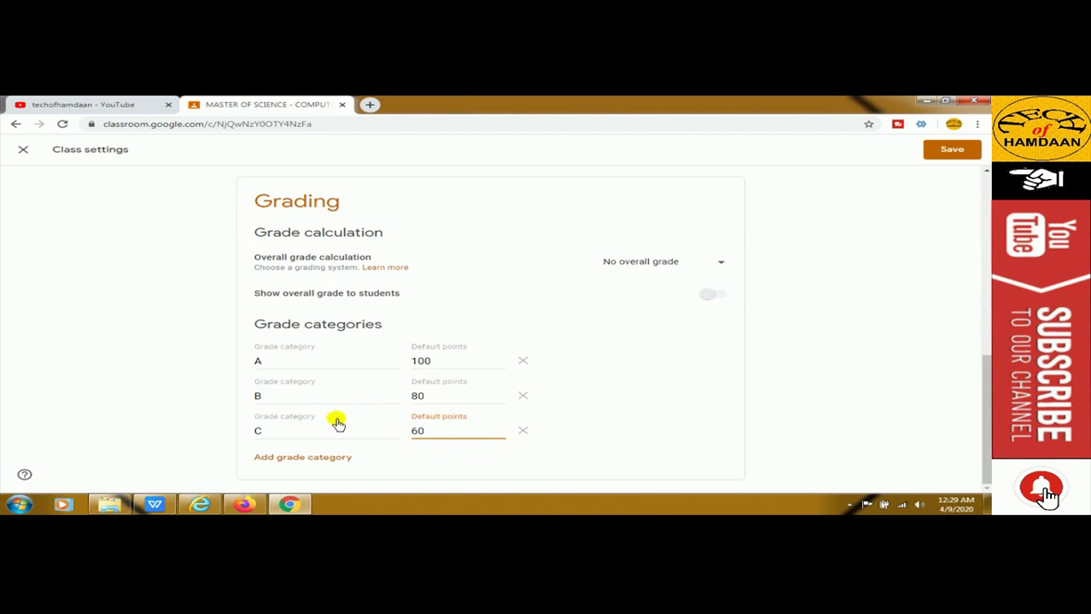
scroll(340, 408, "up", 2)
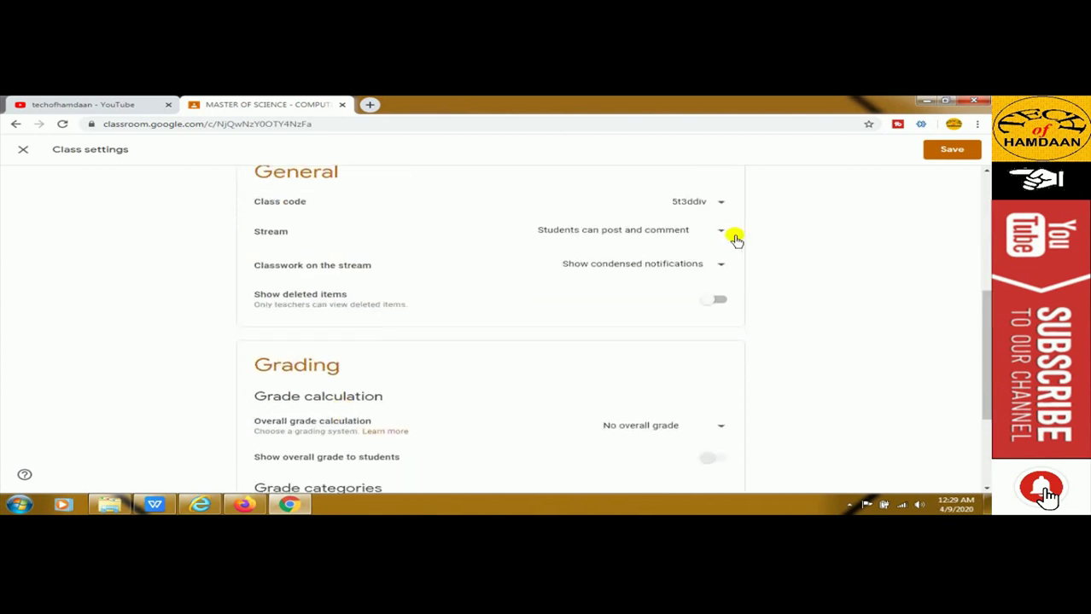
left_click(921, 149)
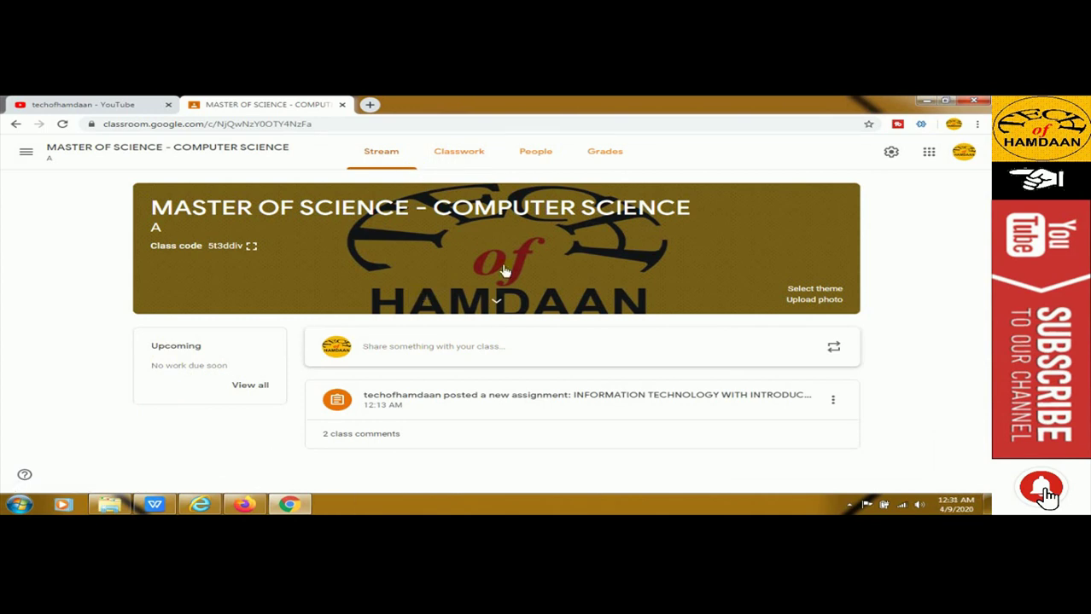
View the class People page and check the co-teacher's pending invitation email under Teachers
left_click(534, 155)
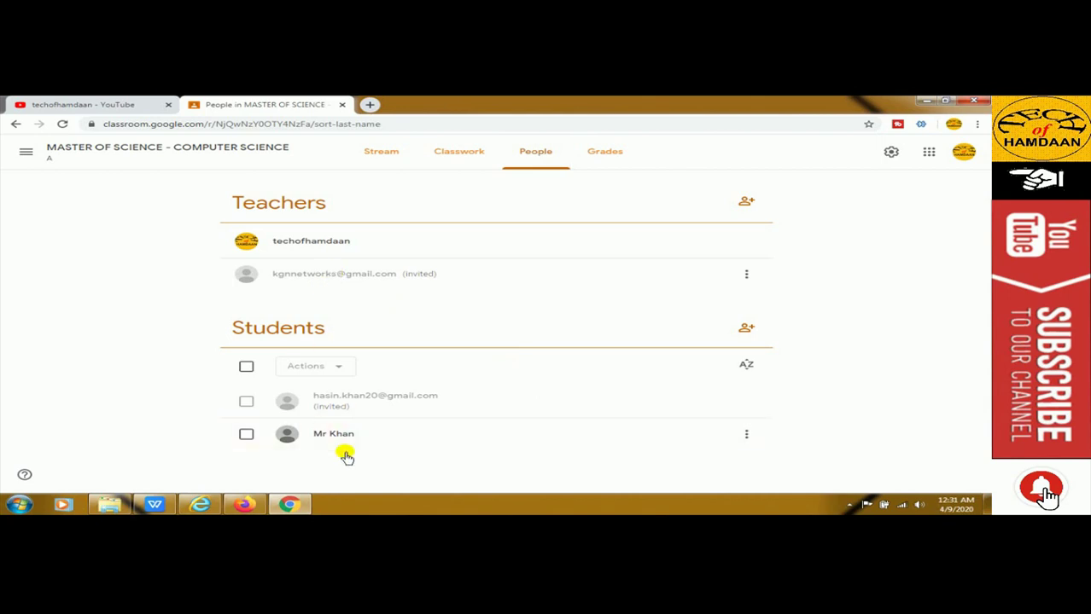
left_click_drag(280, 274, 362, 282)
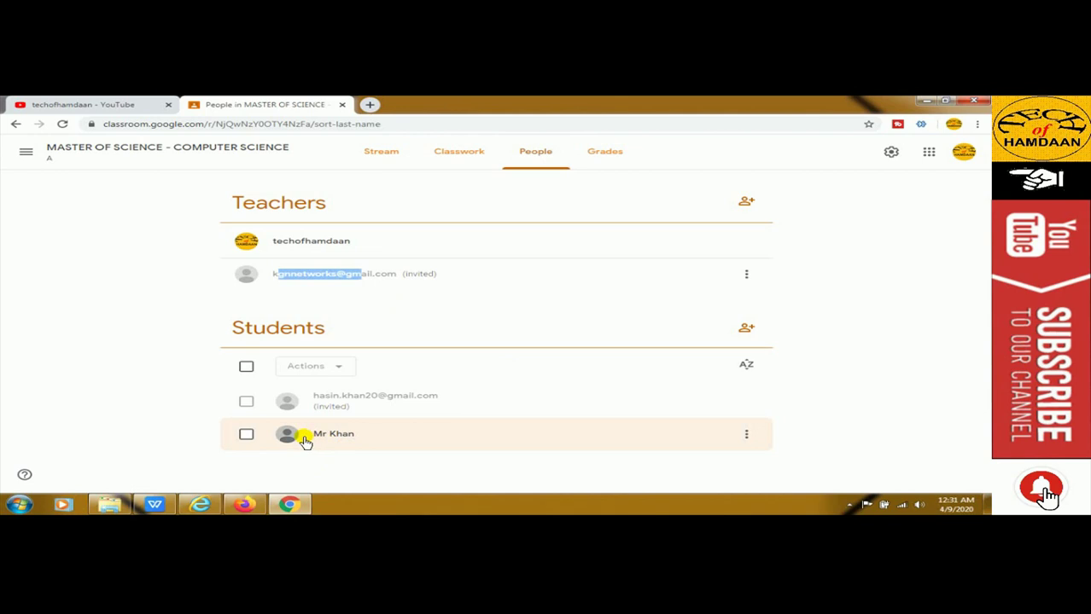
left_click(295, 281)
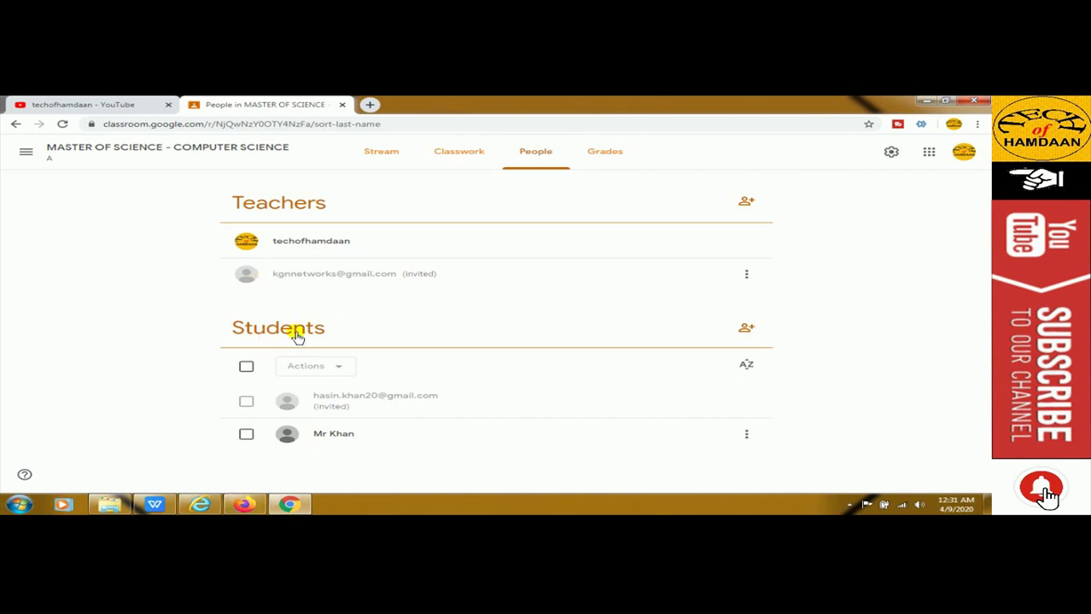
In a second browser, sign in to gmail.com with the co-teacher's email address and password
left_click(199, 504)
type("gmail.com/")
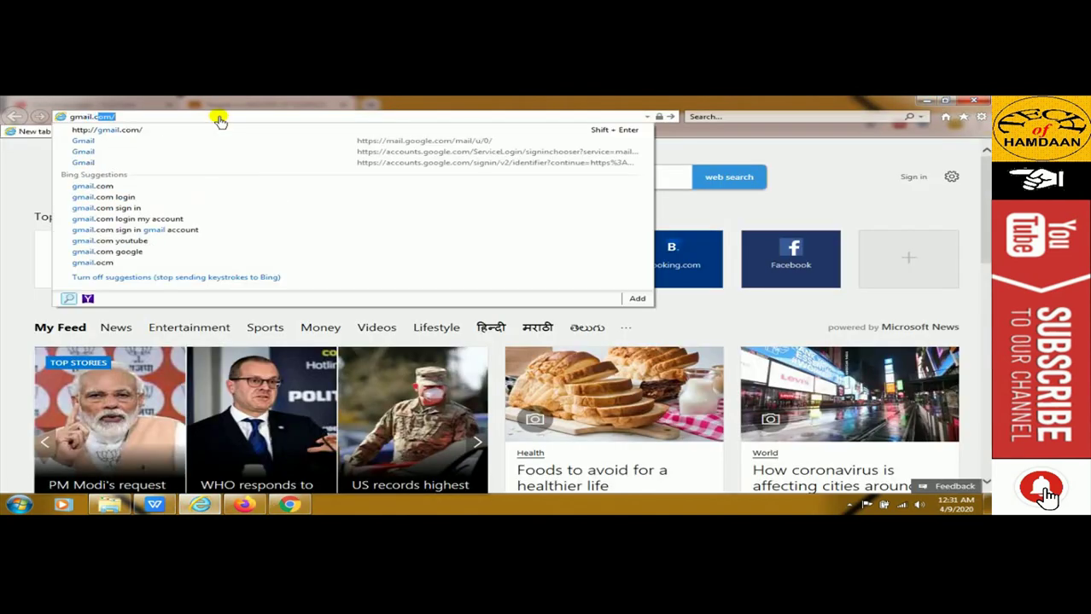
key("Return")
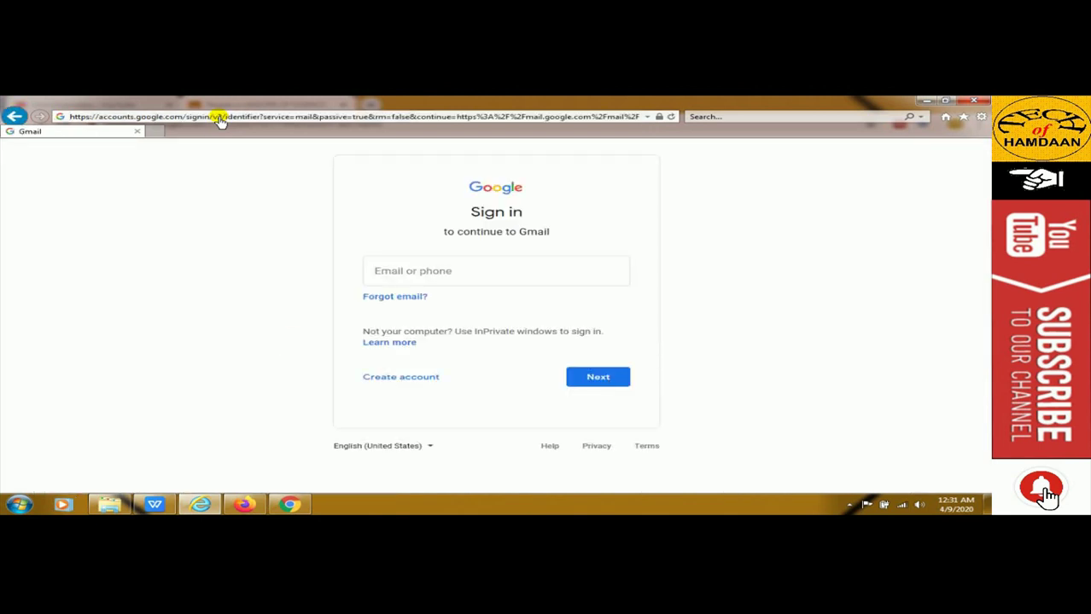
left_click(529, 279)
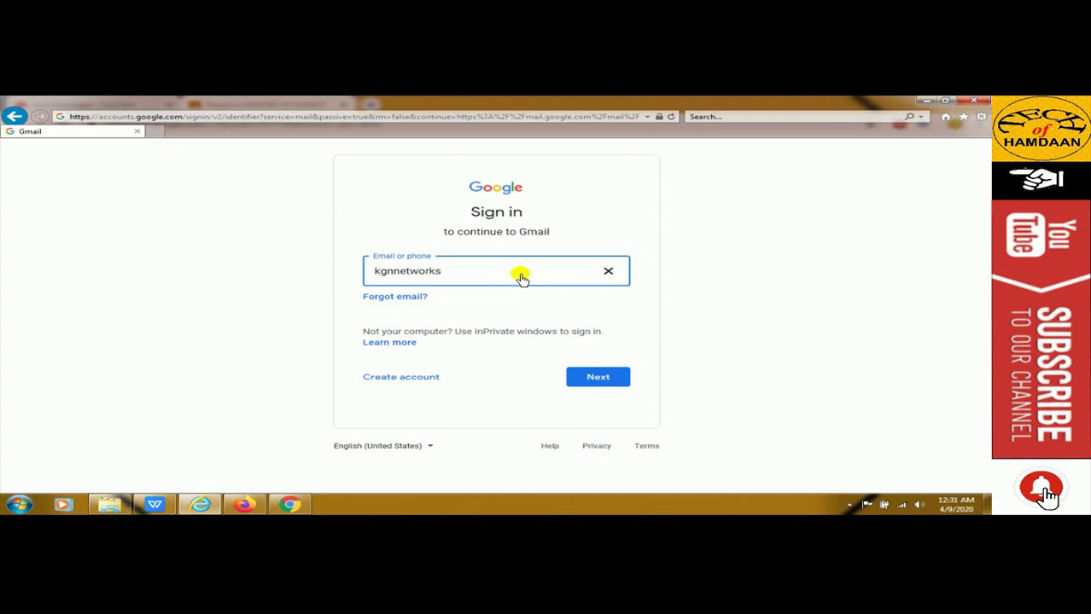
key("Return")
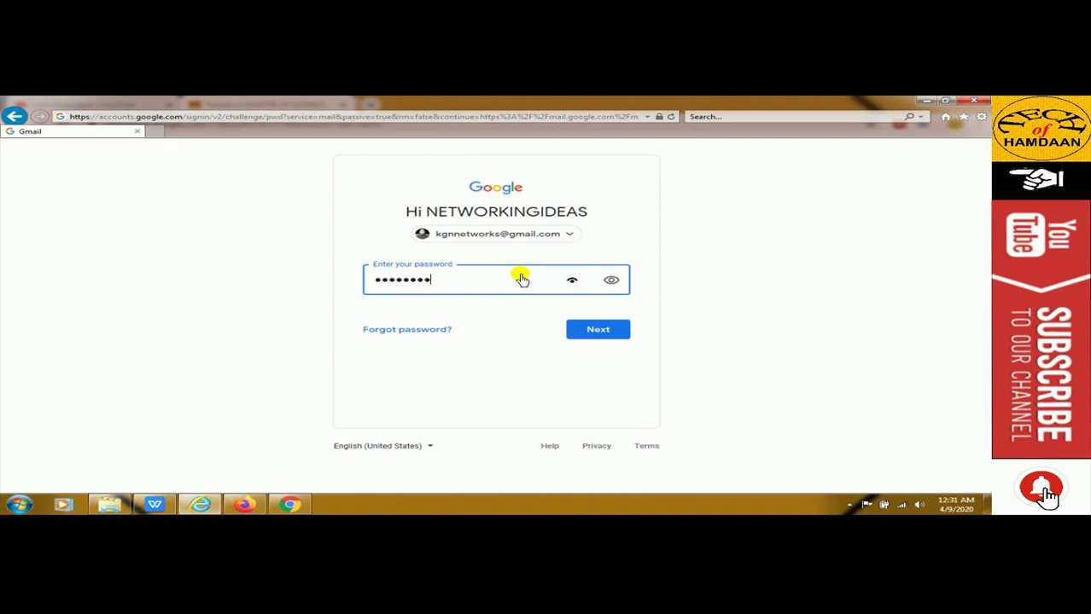
key("Return")
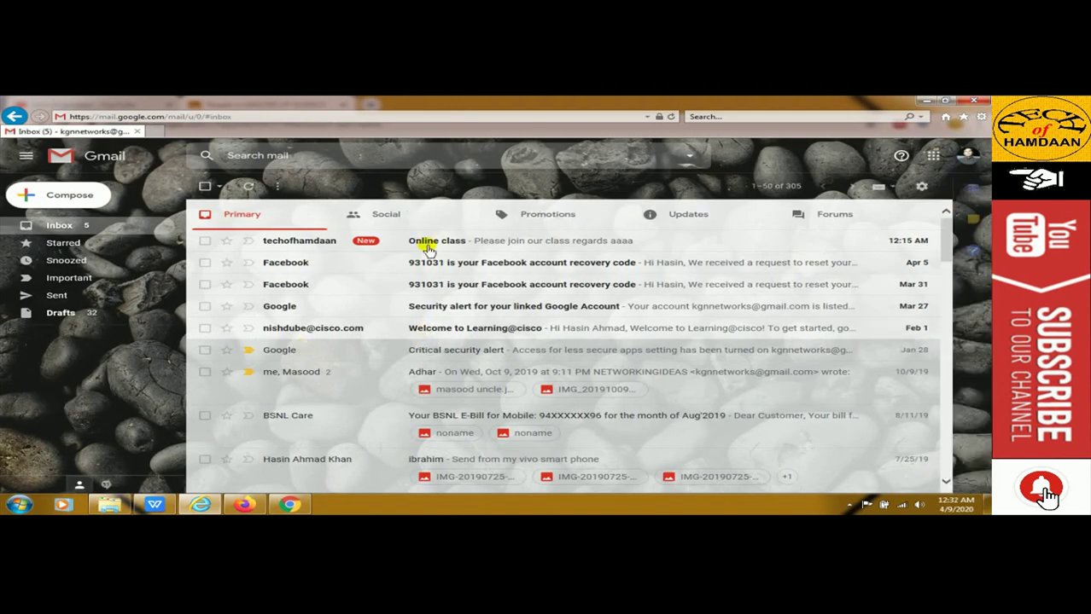
Open and read the Online class email, then return to the inbox
left_click(297, 242)
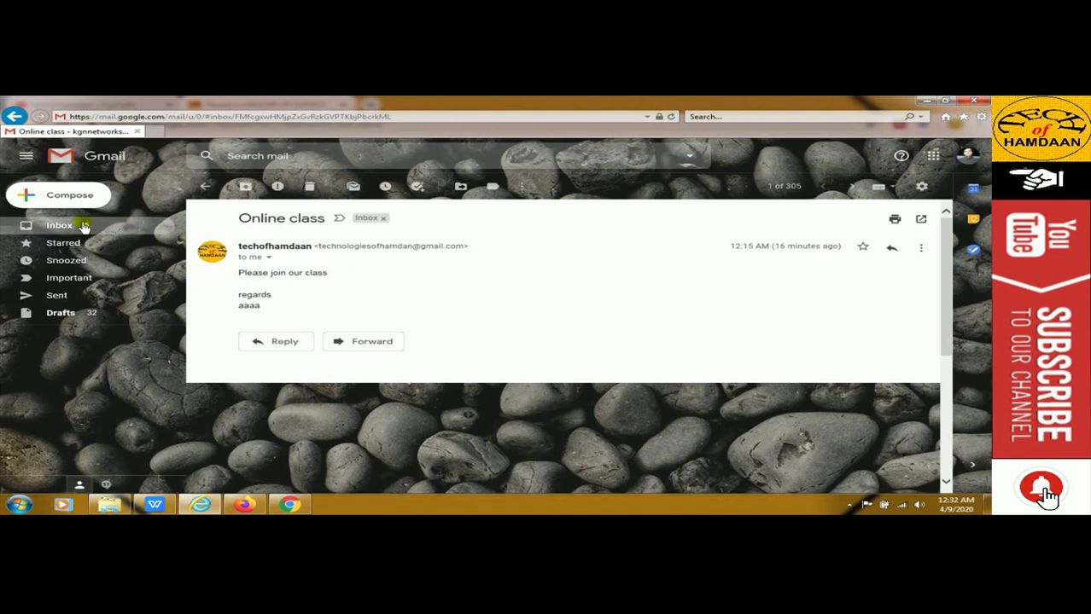
left_click(85, 229)
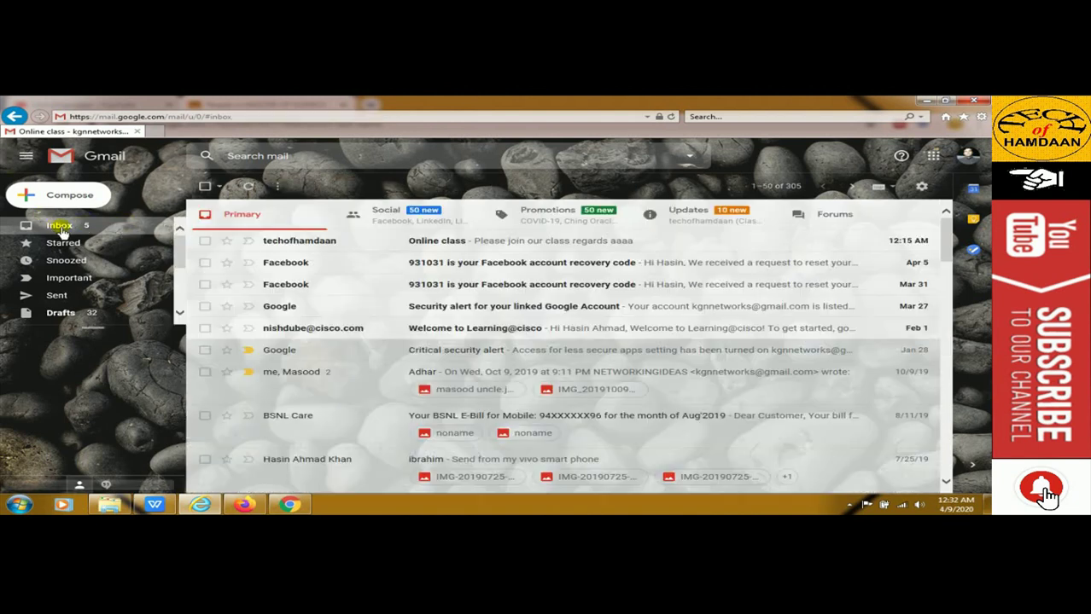
left_click(281, 245)
scroll(364, 309, "down", 1)
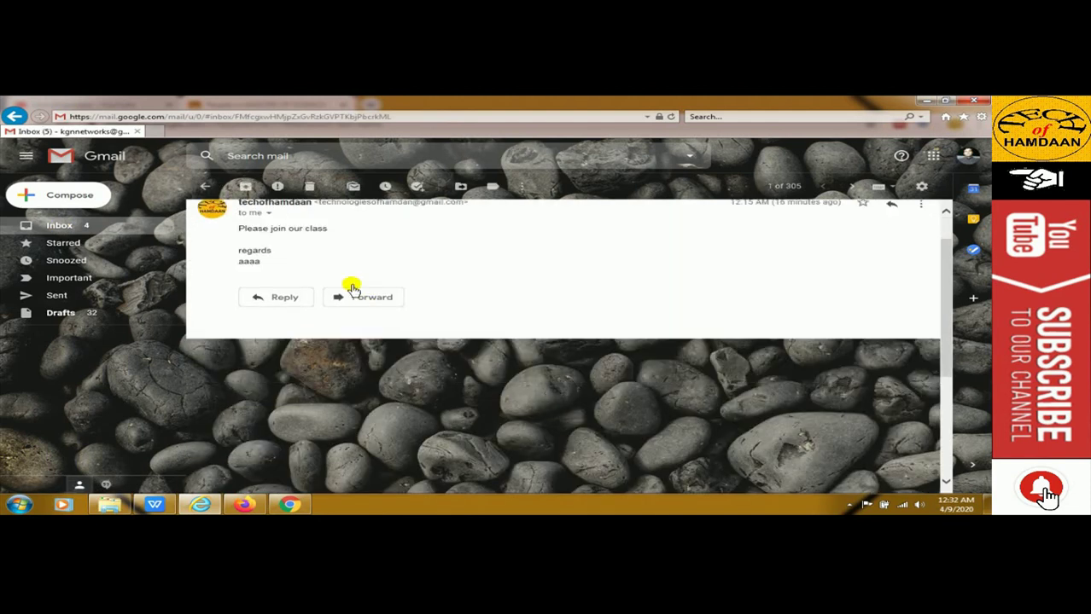
scroll(353, 289, "up", 1)
key("alt+Left")
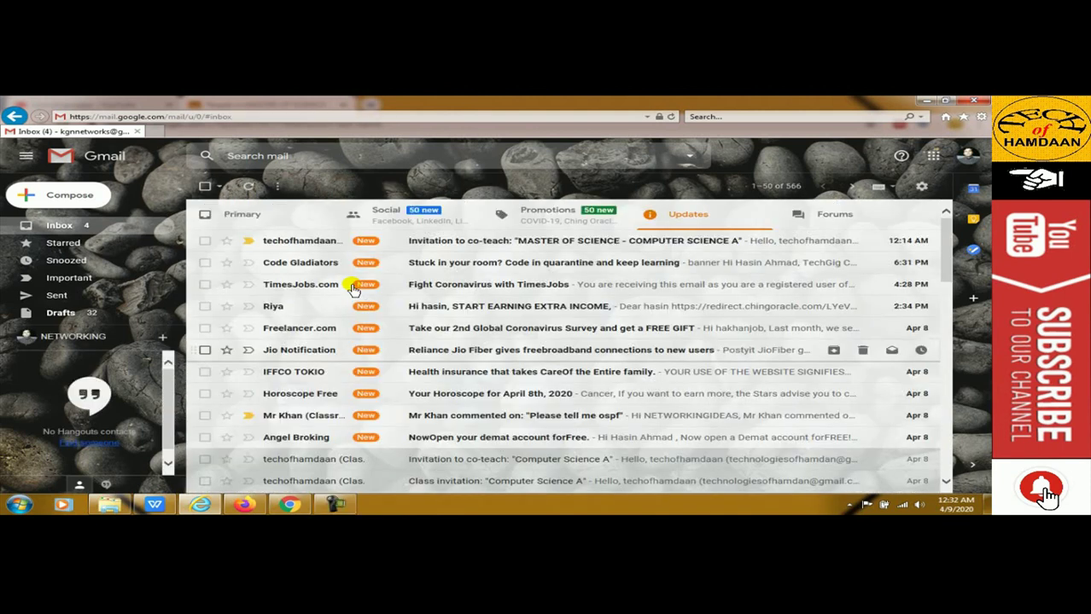
Open the 'Invitation to co-teach' email and join the class from it
left_click(309, 243)
left_click(309, 245)
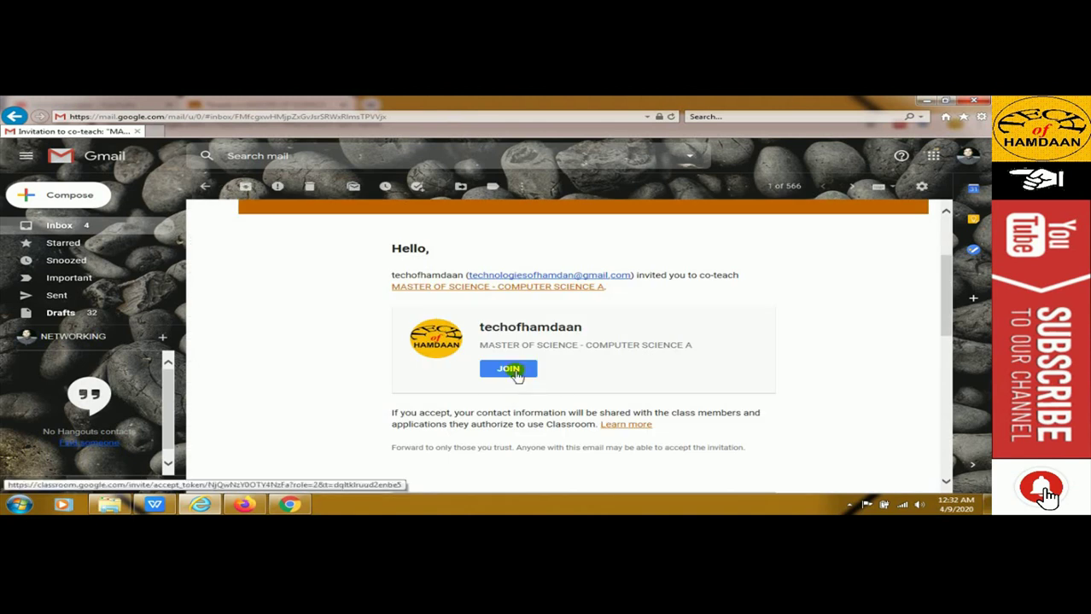
left_click(510, 369)
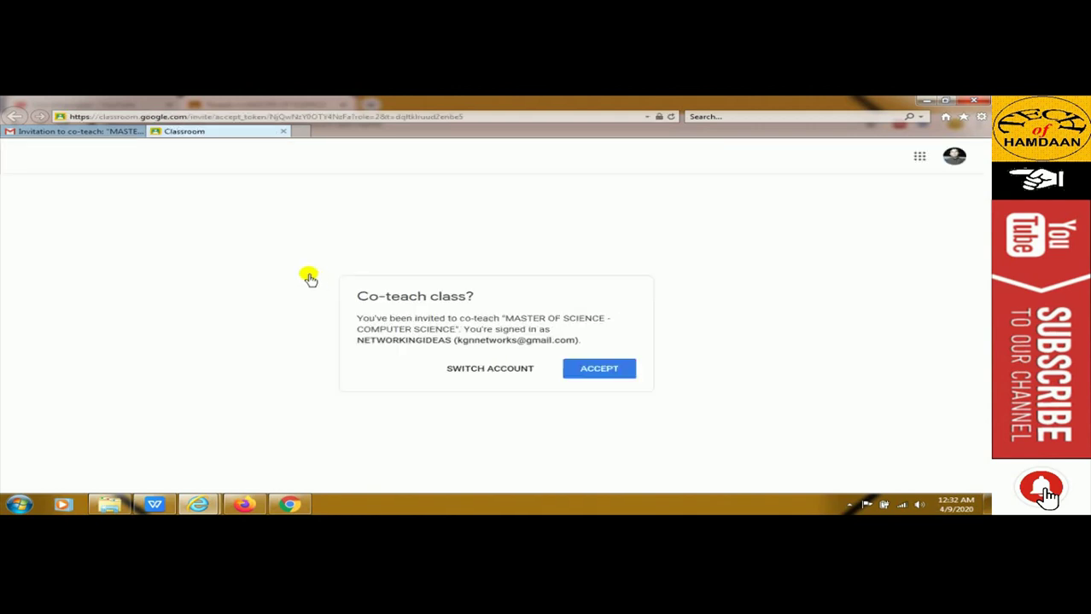
Accept co-teaching MASTER OF SCIENCE - COMPUTER SCIENCE, dismiss the intro tips, and view Classwork
left_click(590, 370)
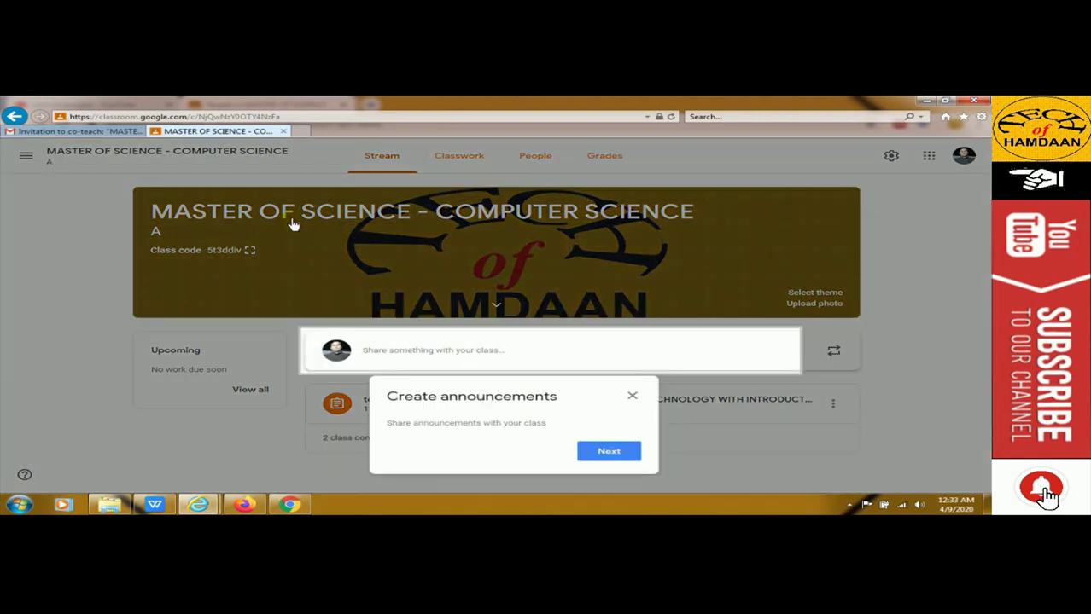
left_click(609, 450)
left_click(815, 452)
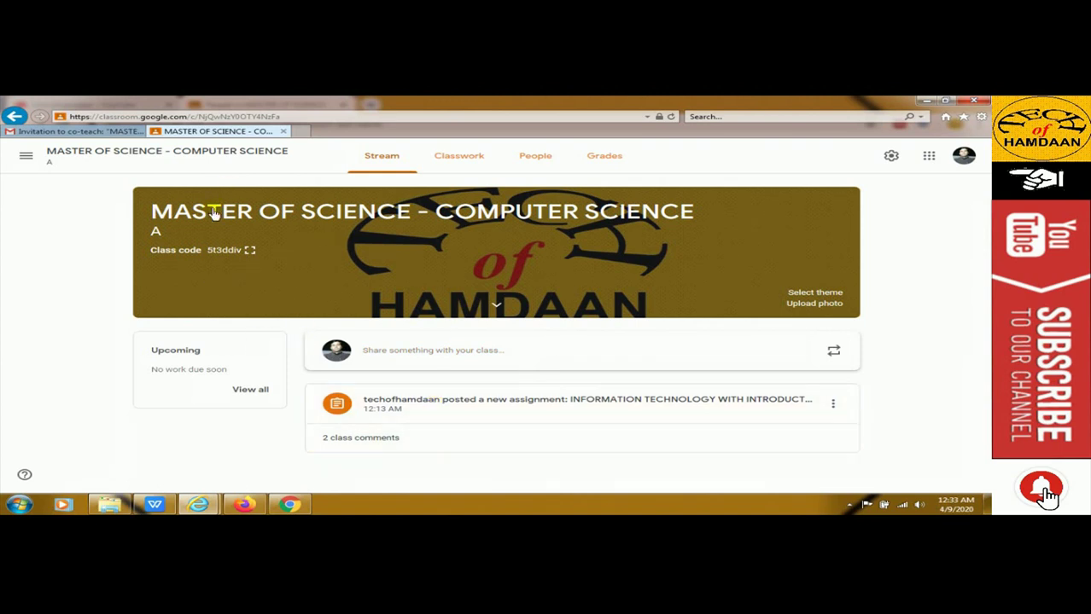
left_click(245, 390)
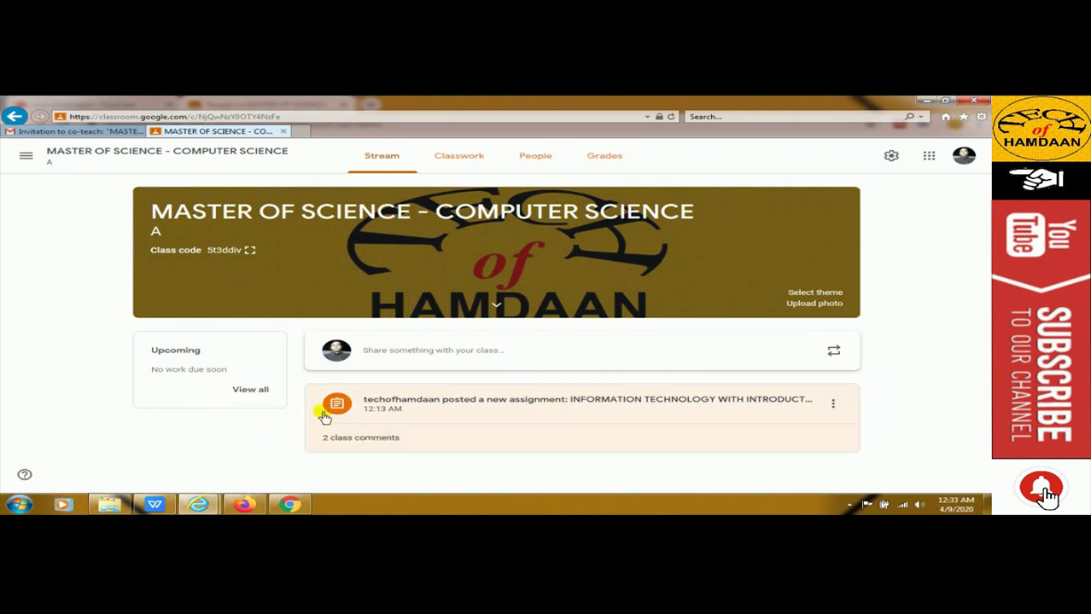
left_click(454, 164)
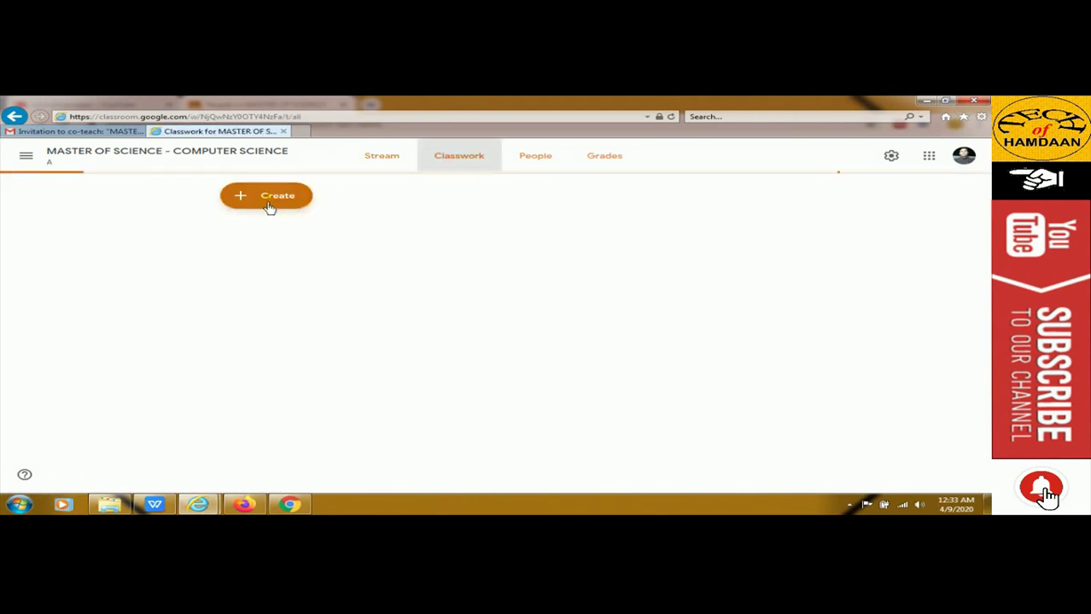
Create and ask the question 'What is Systems Development Methodology? Explain its Phases.'
left_click(268, 204)
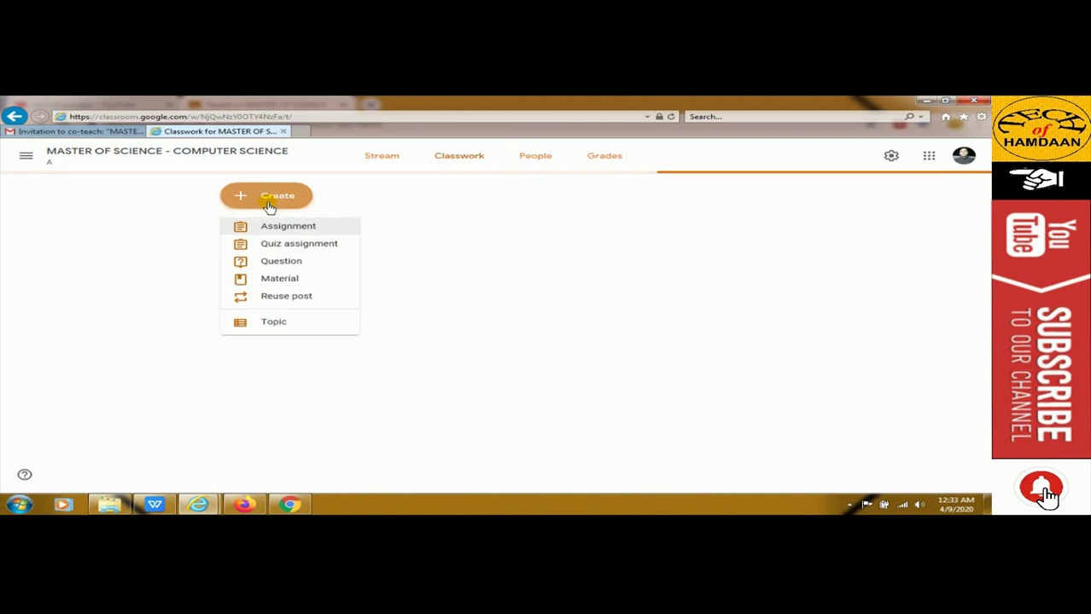
left_click(293, 269)
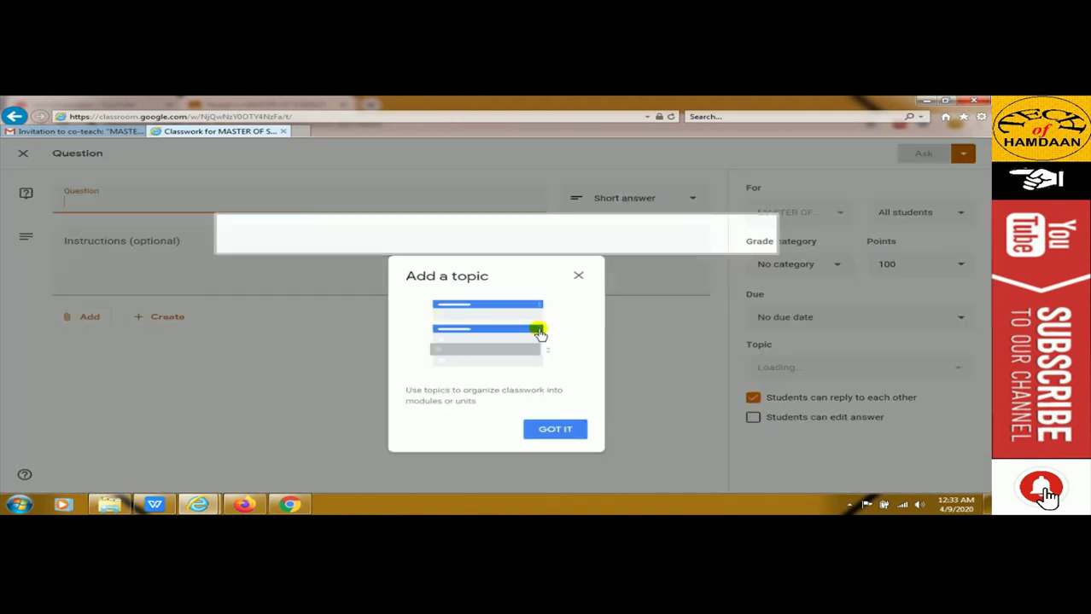
left_click(554, 430)
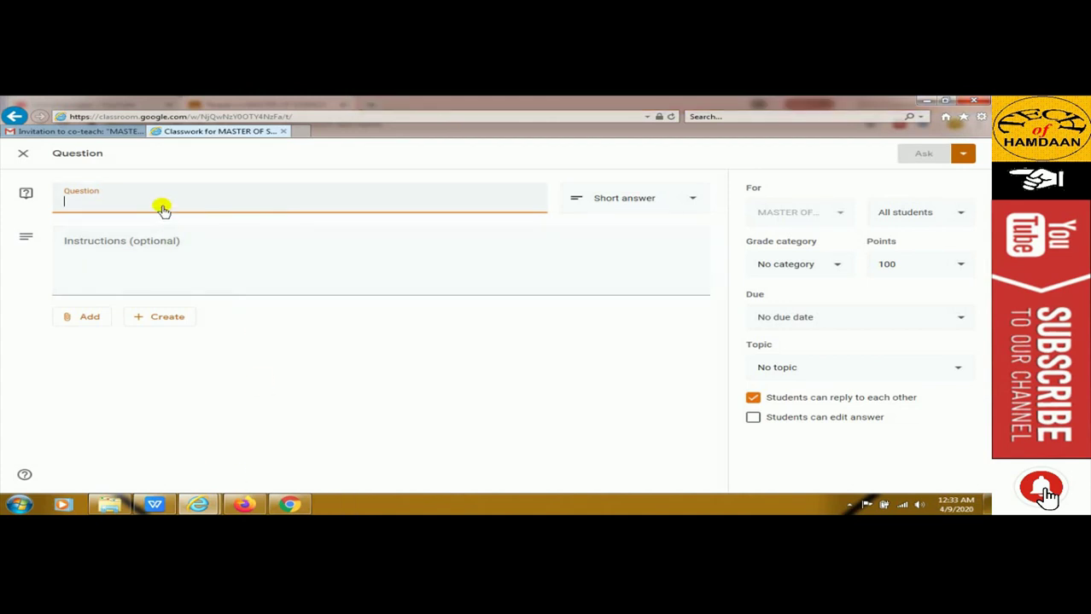
type("v")
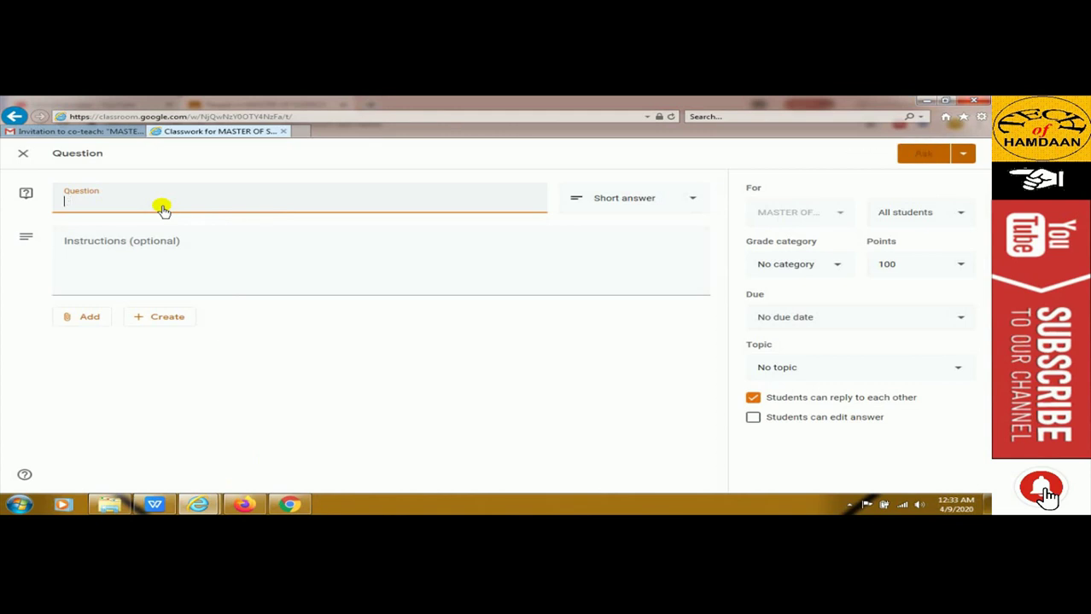
key("BackSpace")
type("What is Systems Development Methodology? Explain its Phases.")
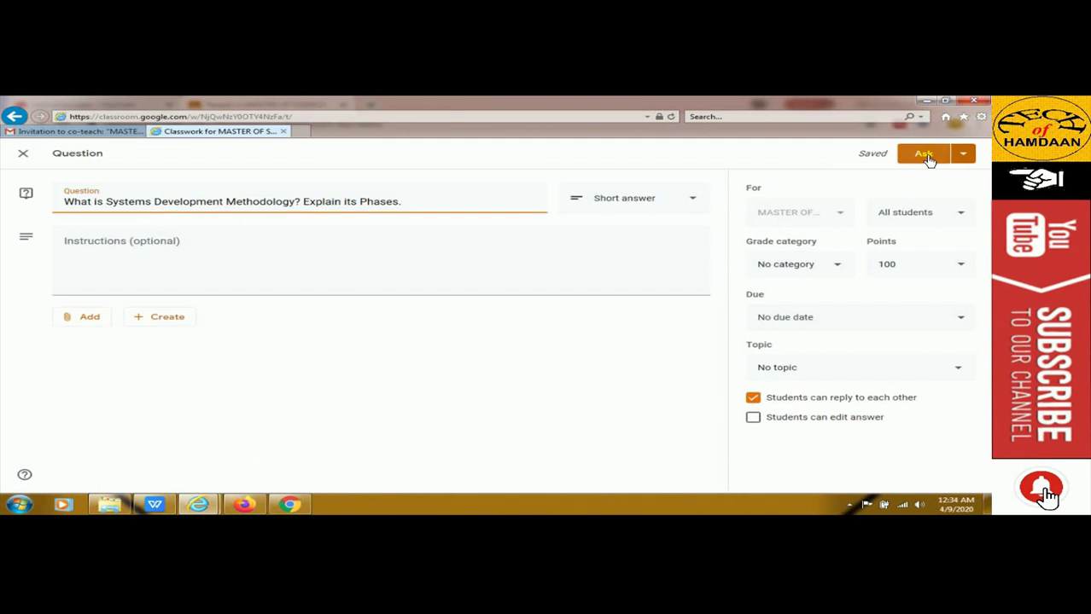
left_click(934, 159)
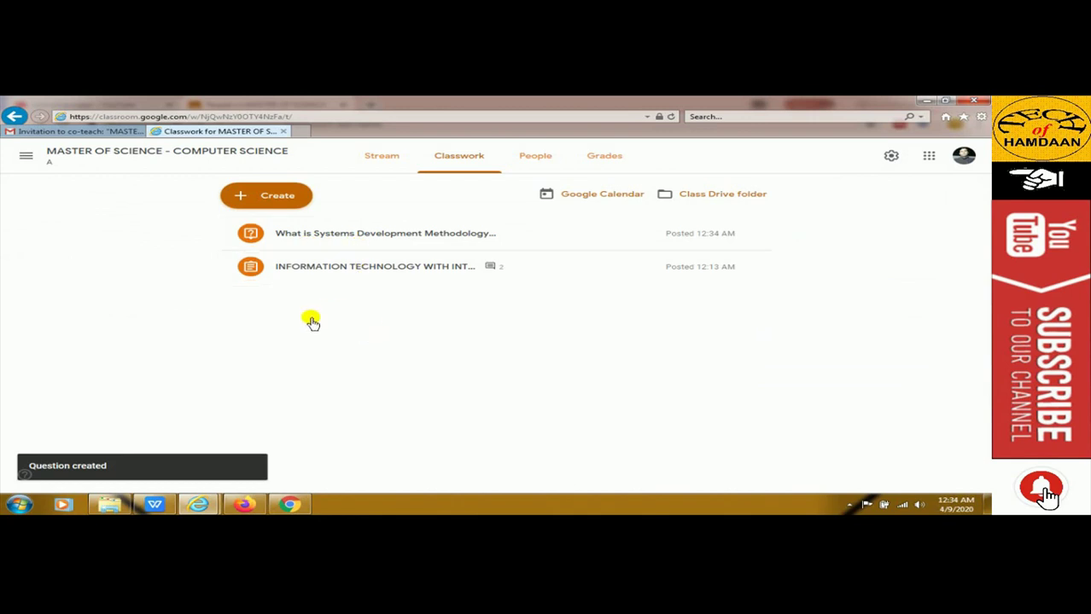
In the student's Firefox window, reload the class and open the Systems Development Methodology question
left_click(243, 505)
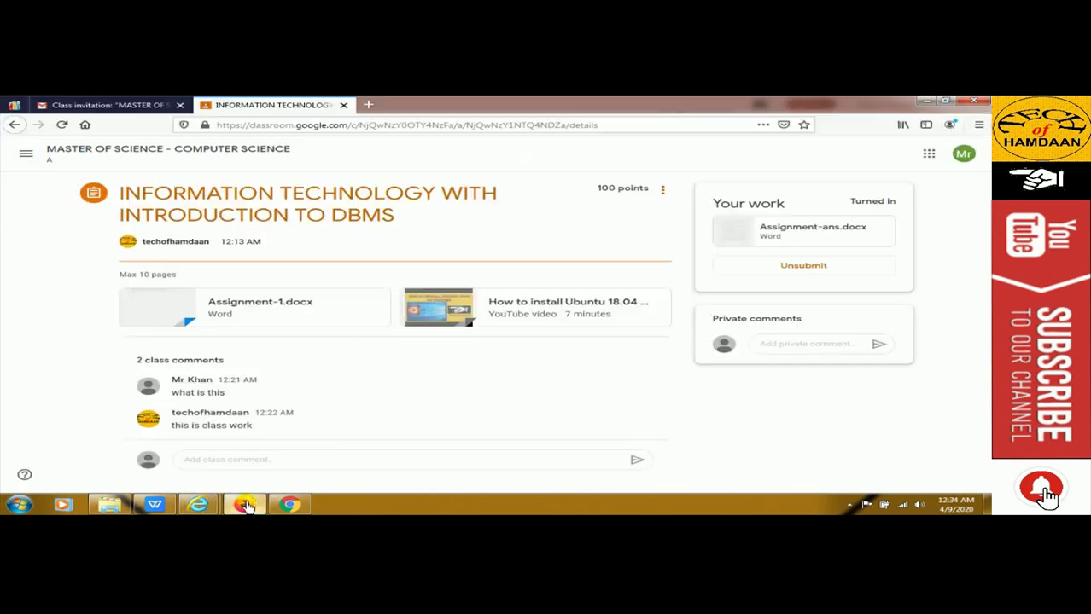
left_click(60, 124)
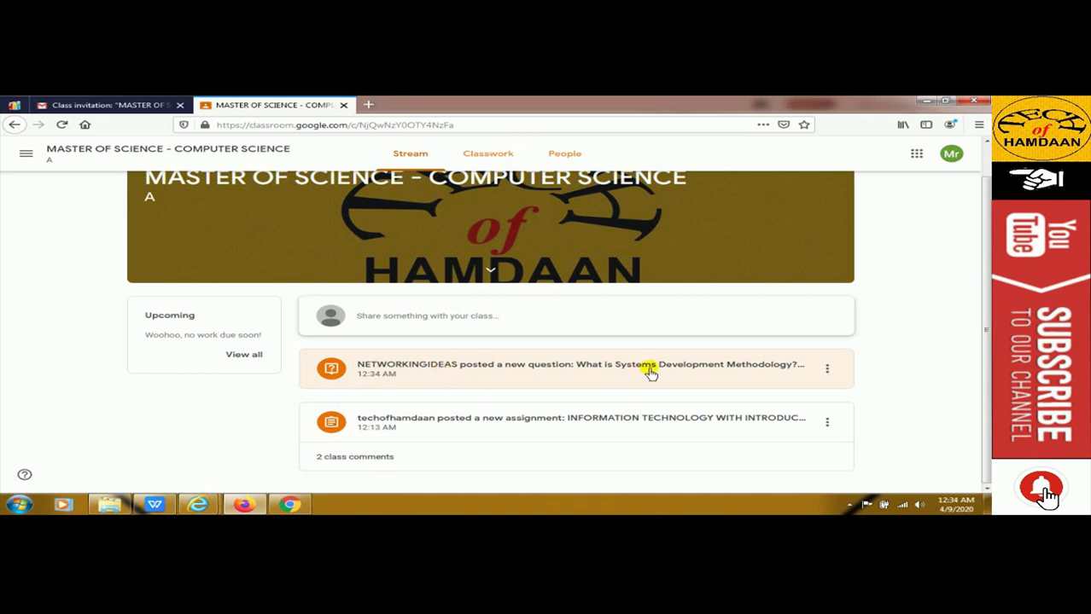
left_click(494, 364)
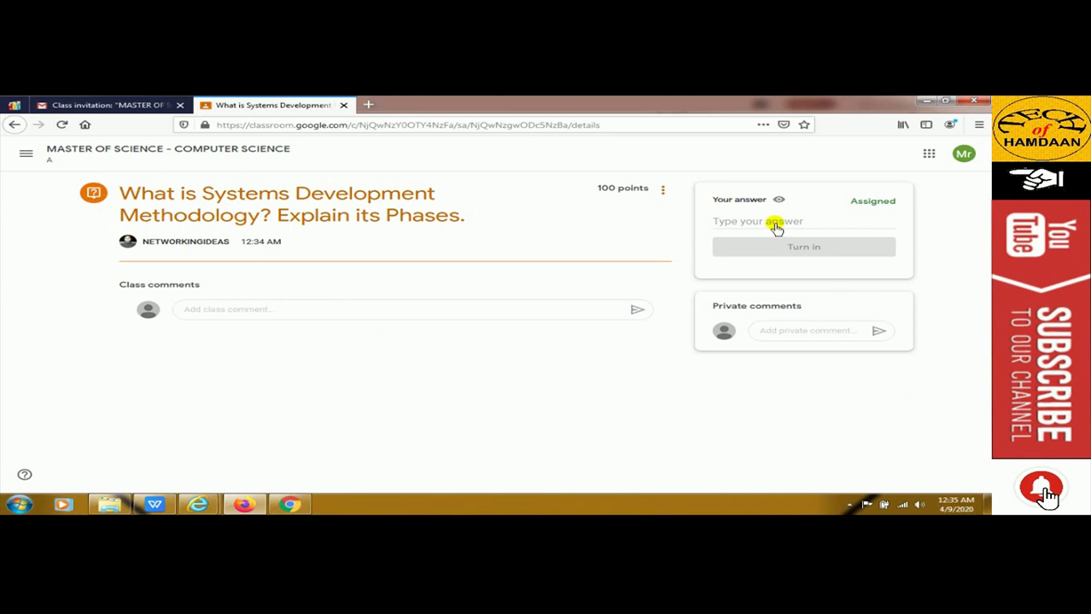
Paste the prepared SDLC answer as the student's response and turn it in
left_click(794, 223)
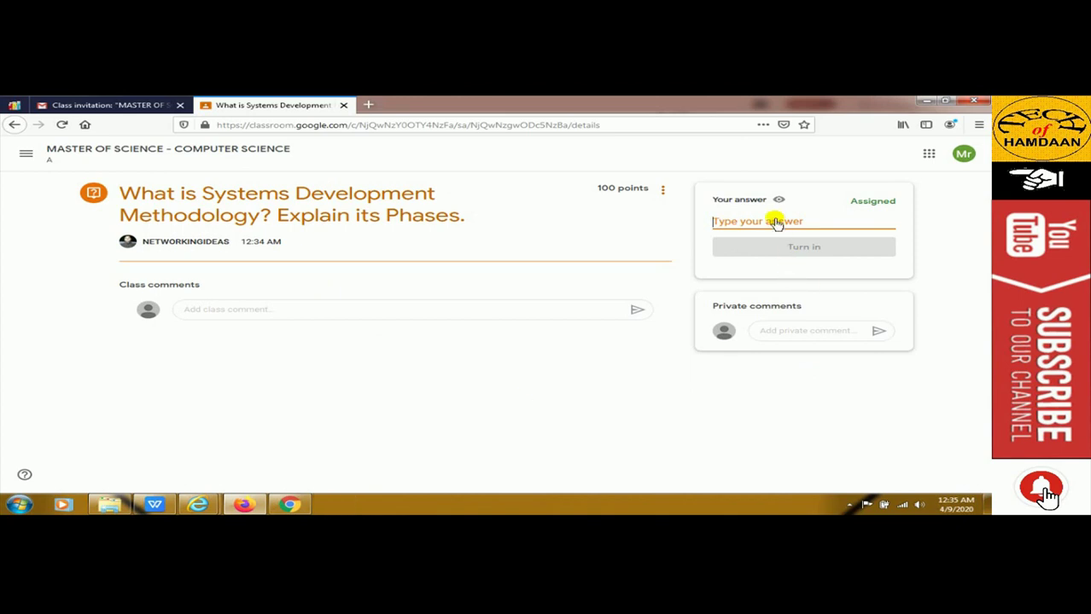
key("ctrl+v")
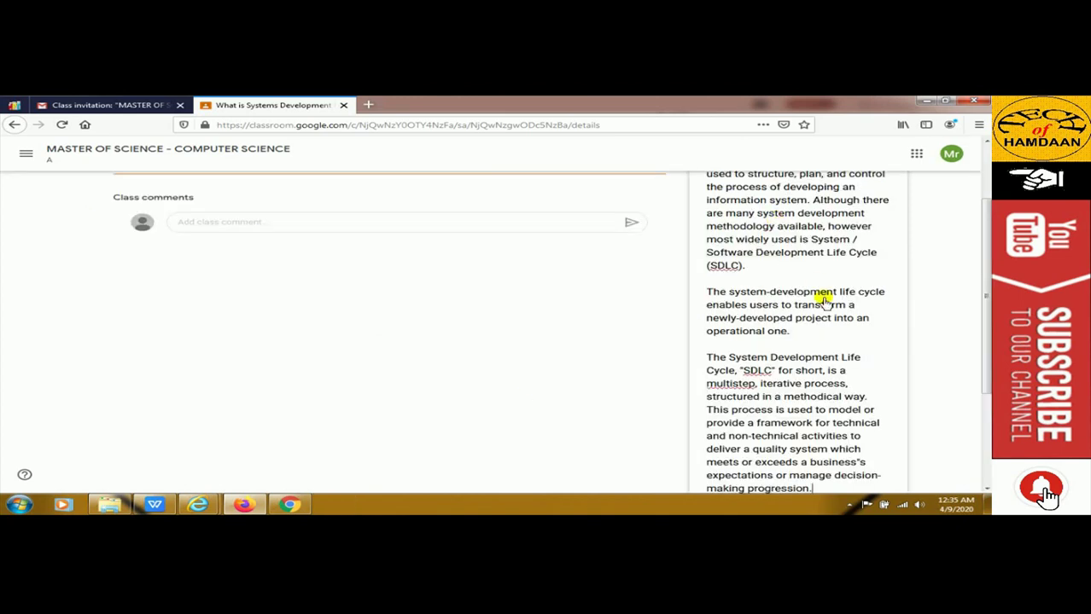
scroll(816, 287, "down", 3)
left_click(815, 369)
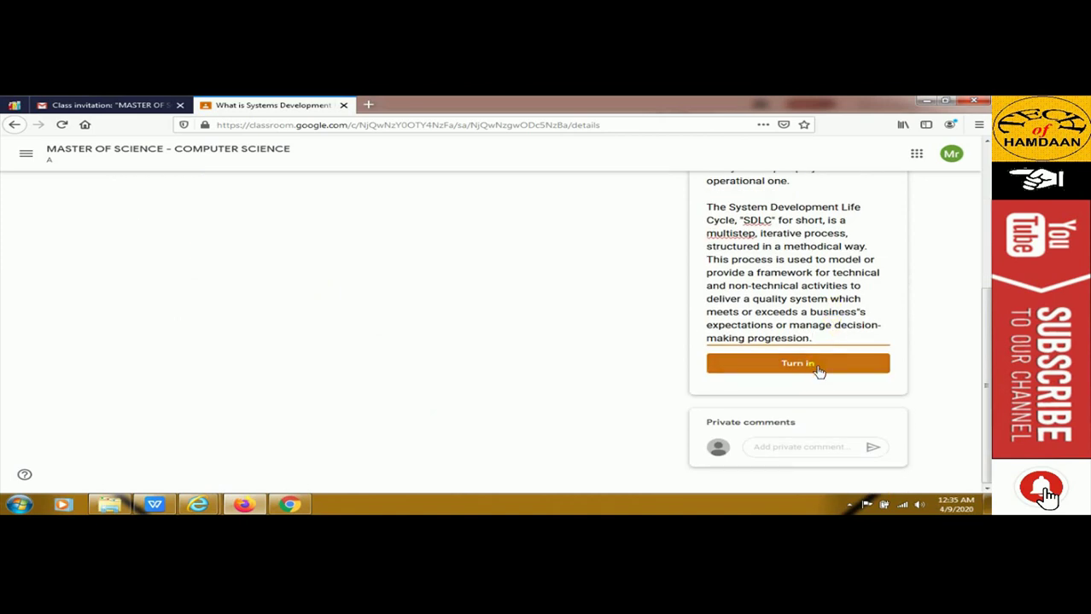
left_click(566, 345)
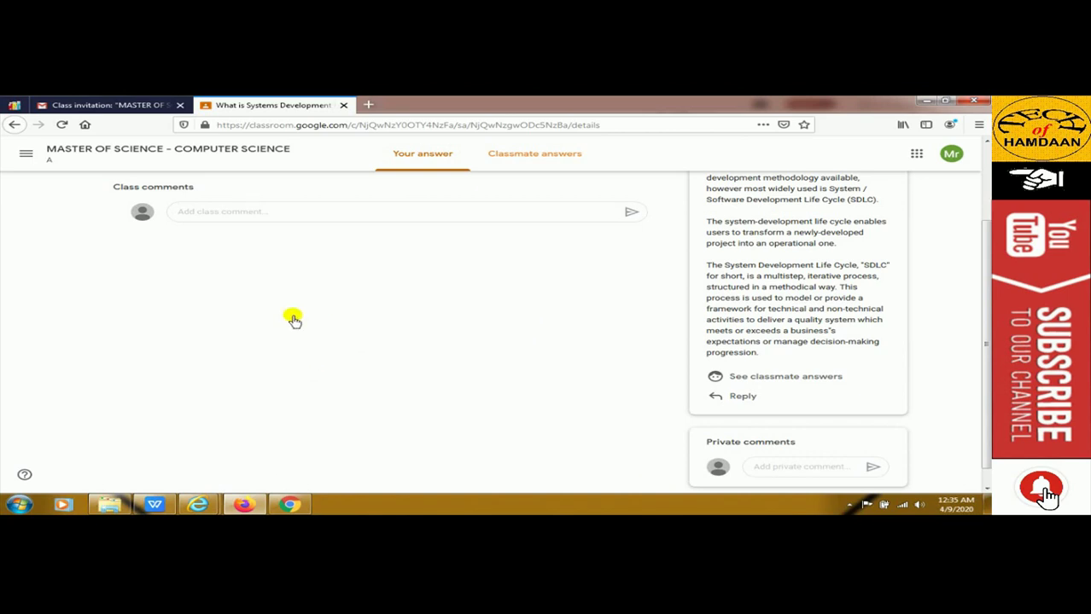
left_click(200, 505)
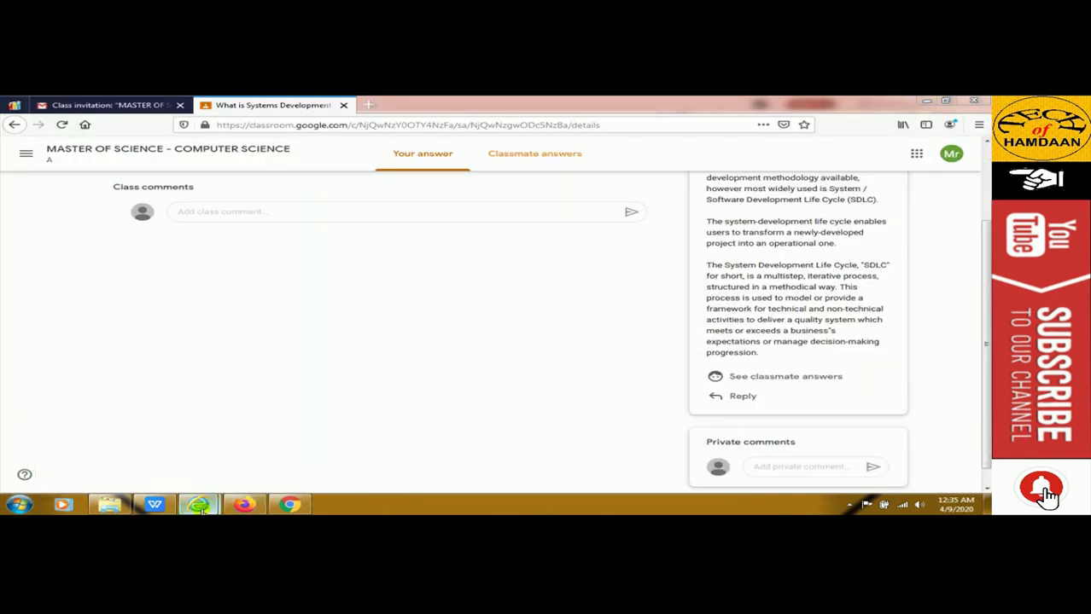
In the teacher's window, open the question post from the Stream and review the student's answer
left_click(248, 472)
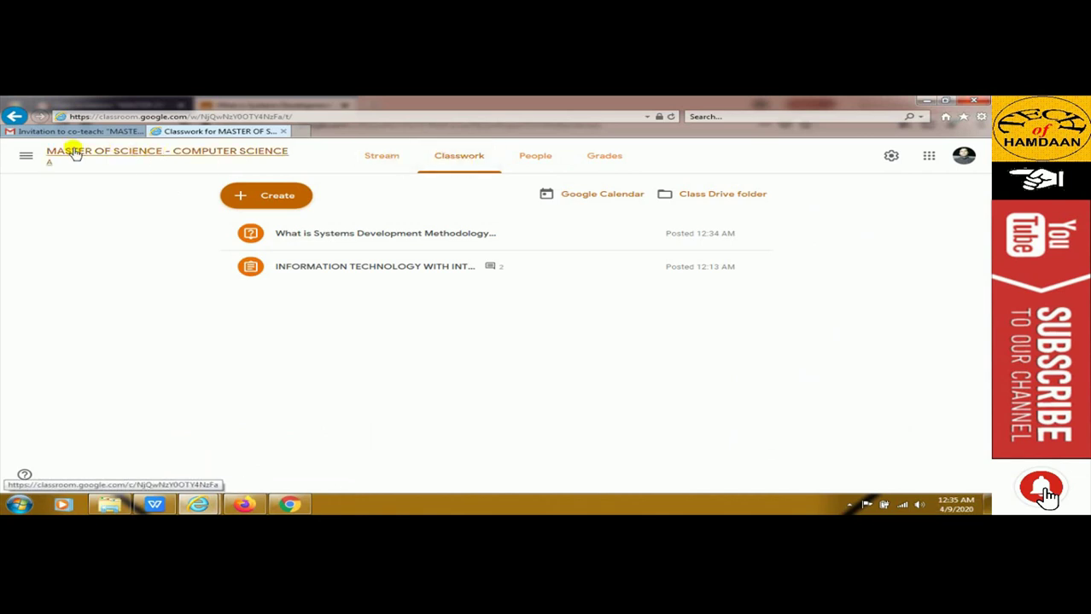
left_click(196, 153)
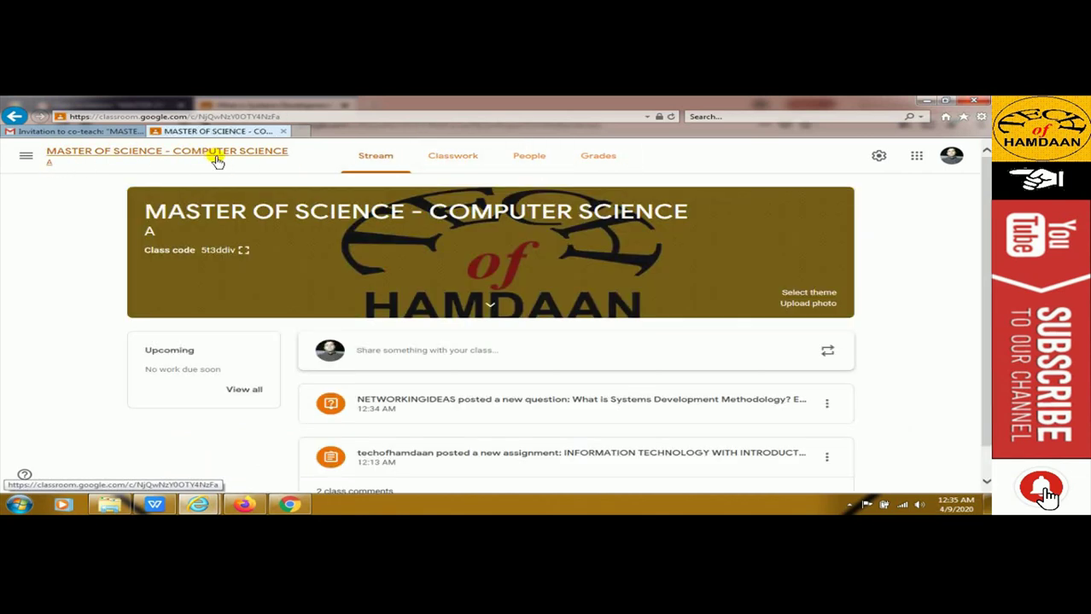
scroll(521, 335, "down", 1)
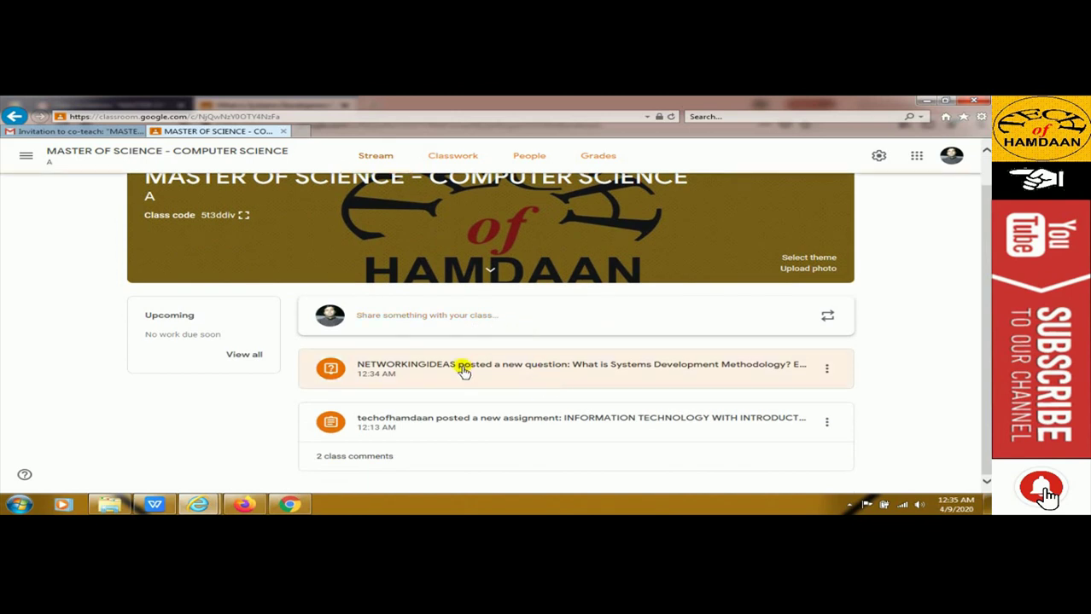
left_click(461, 371)
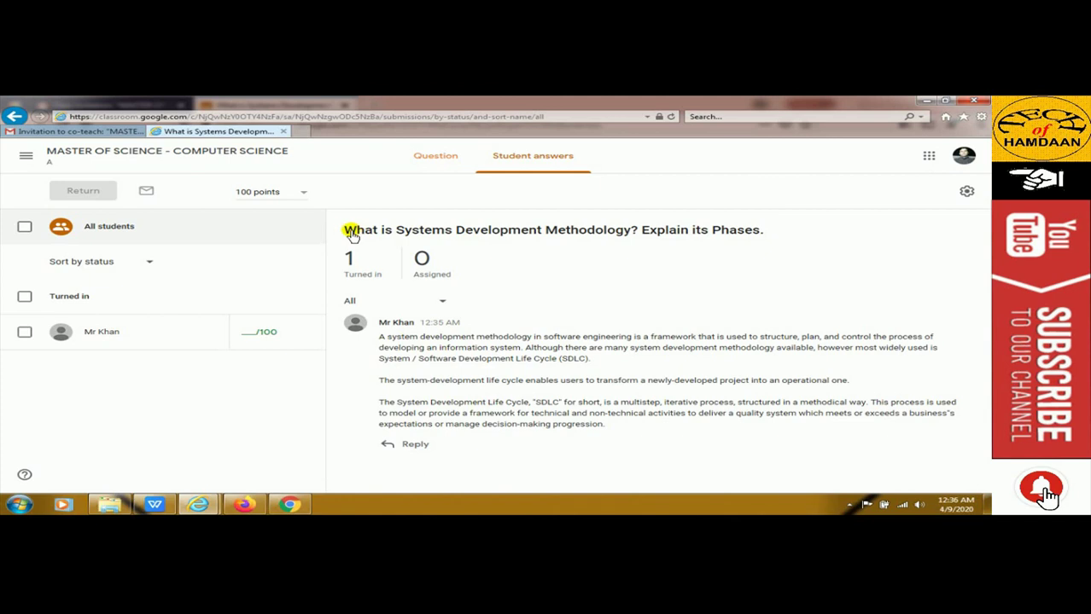
left_click_drag(380, 339, 620, 424)
left_click(610, 407)
key("alt+Tab")
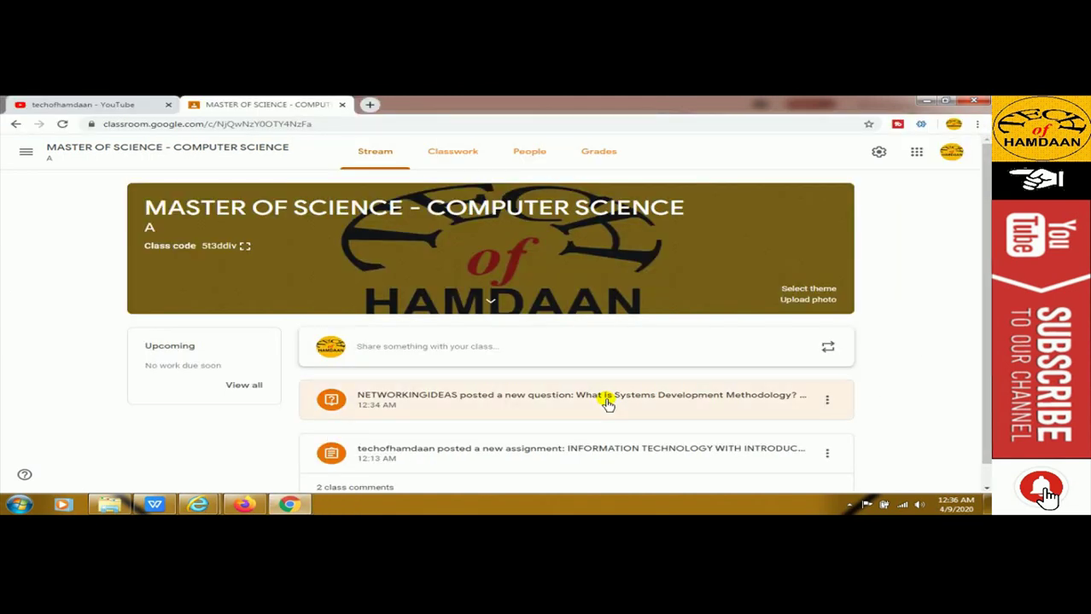